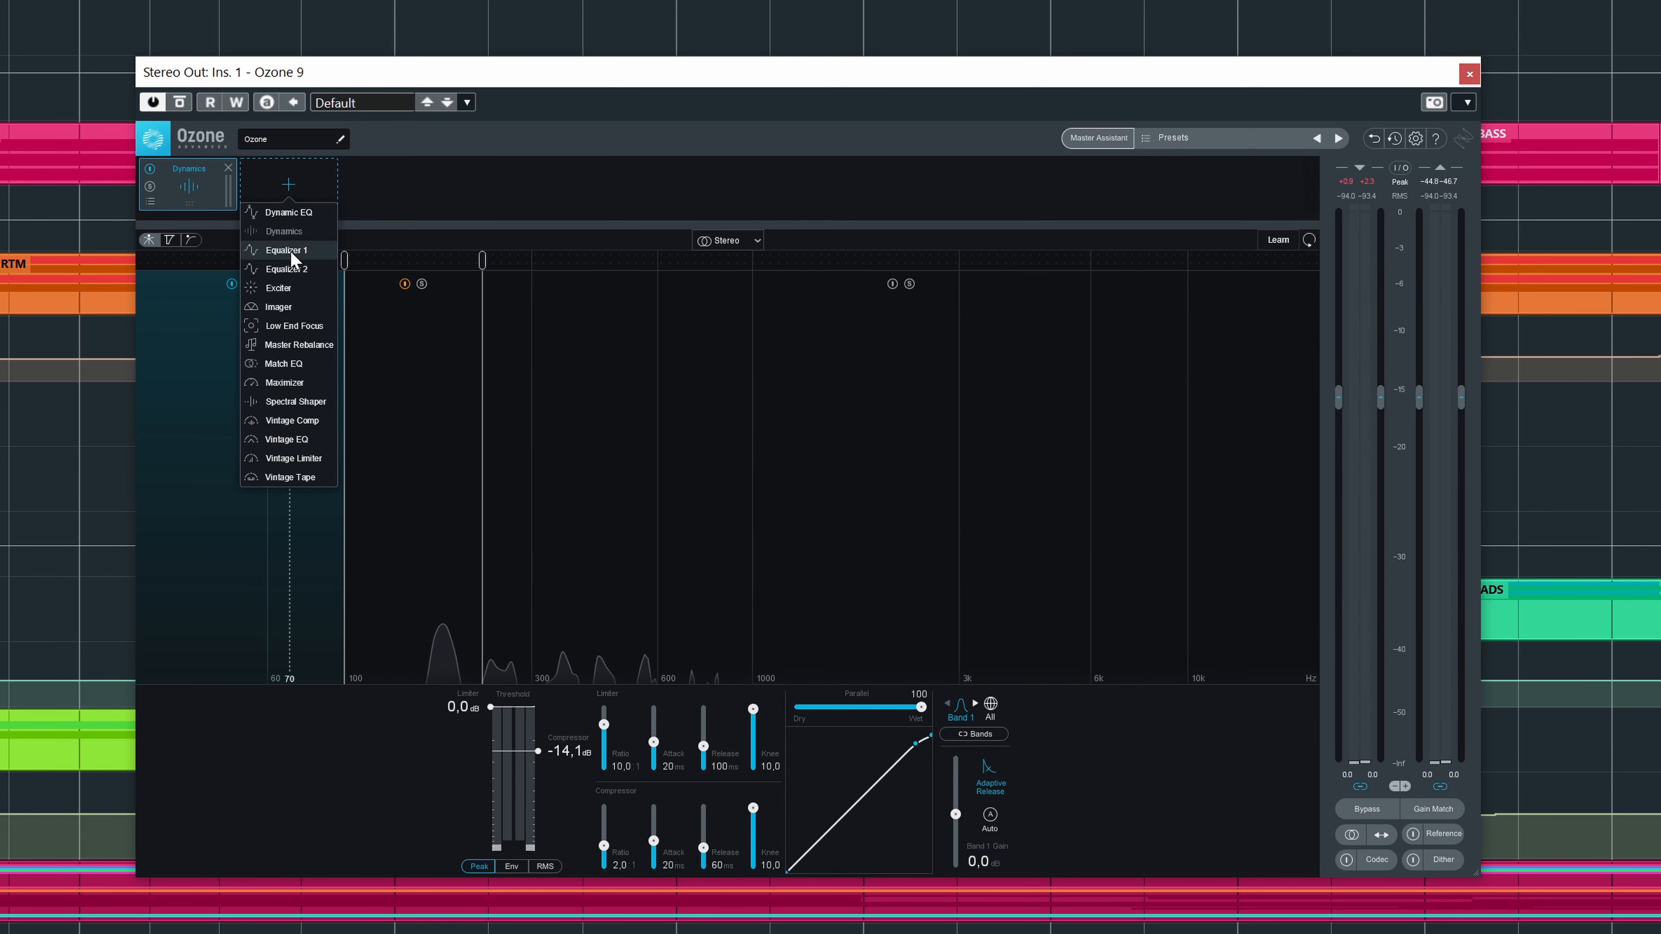
- Add an Equalizer 1 module and, during playback, shape band 5 as a bell boost of about 1.2 dB at 1173 Hz
click(290, 250)
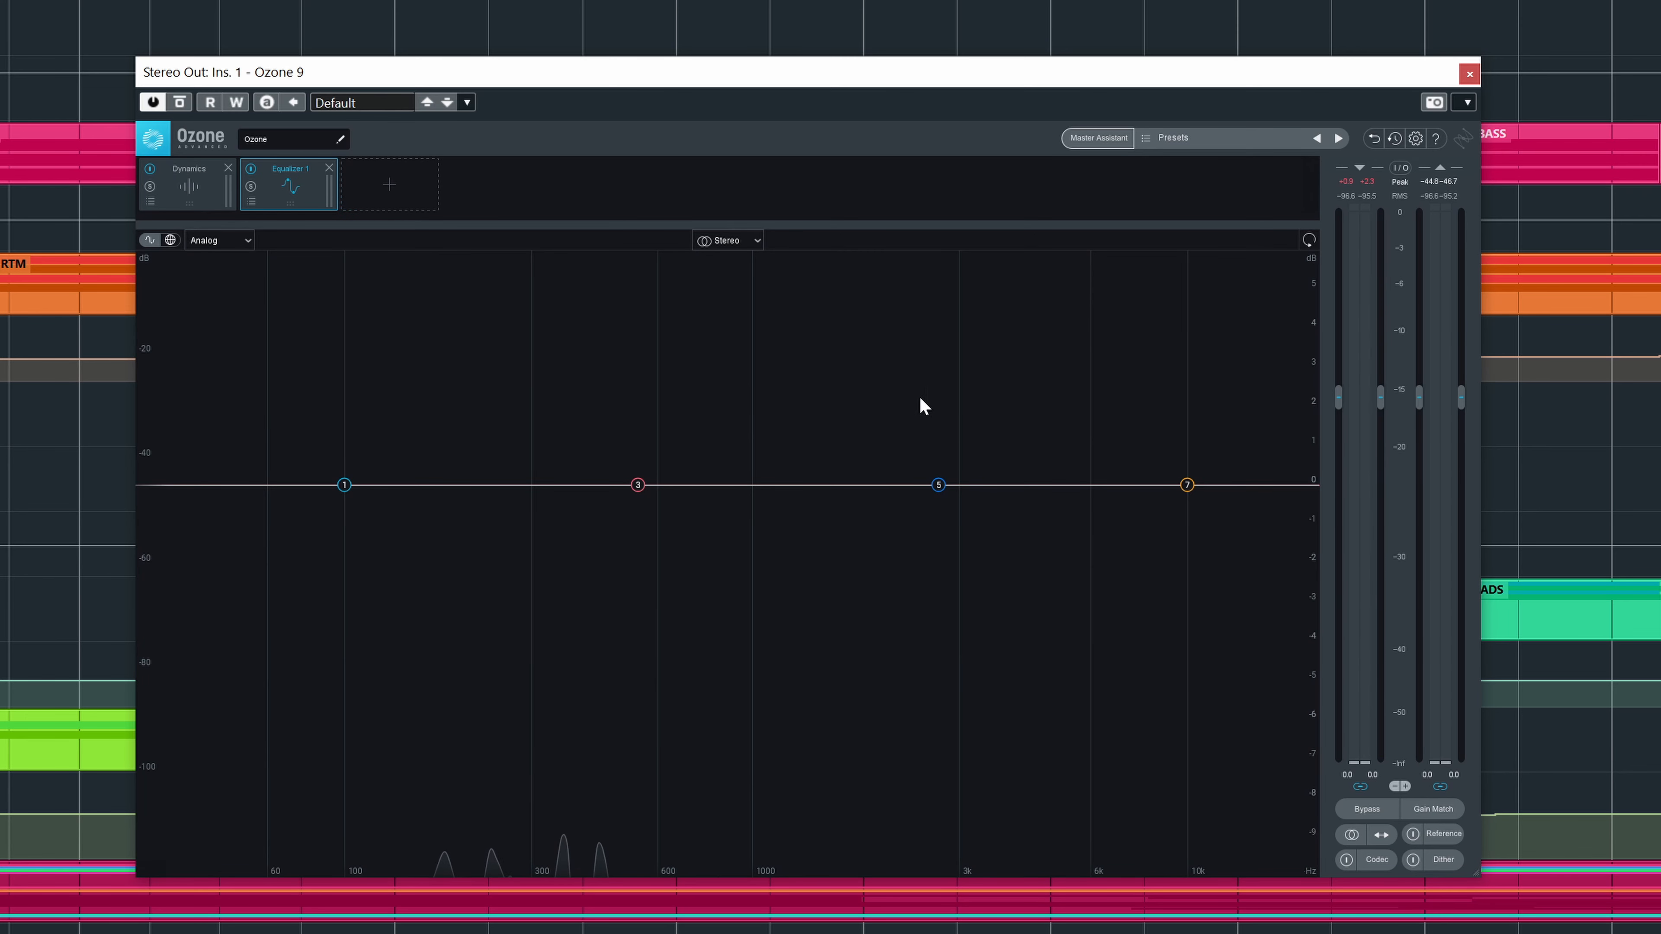
drag(938, 485, 795, 446)
key(space)
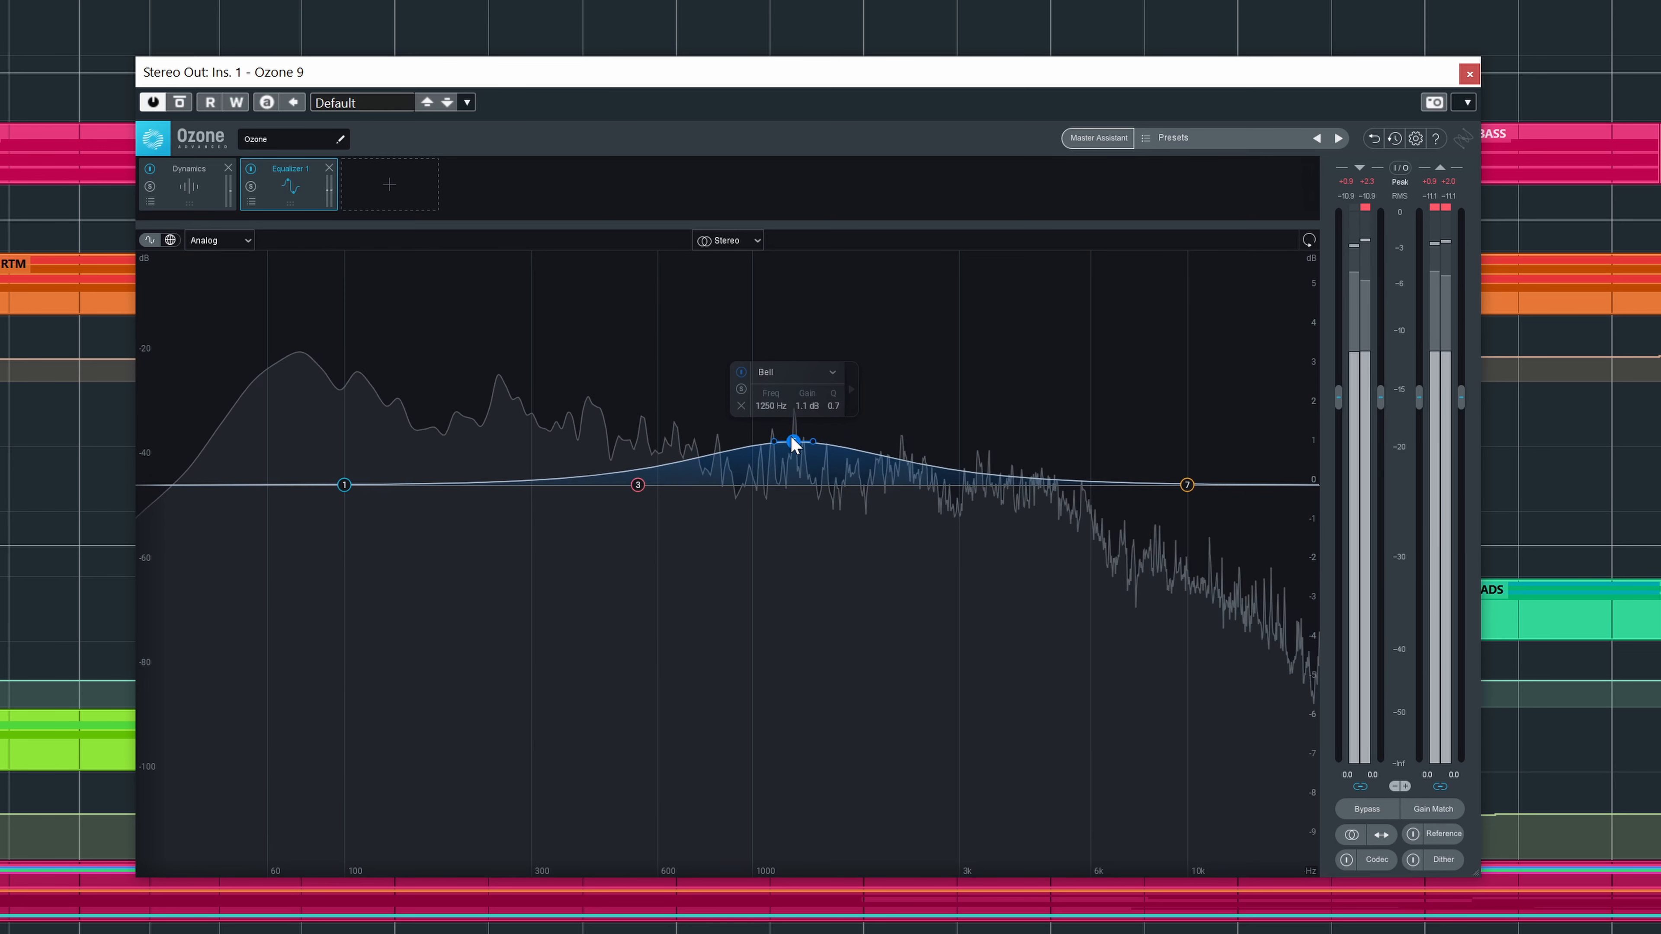
drag(793, 447, 782, 443)
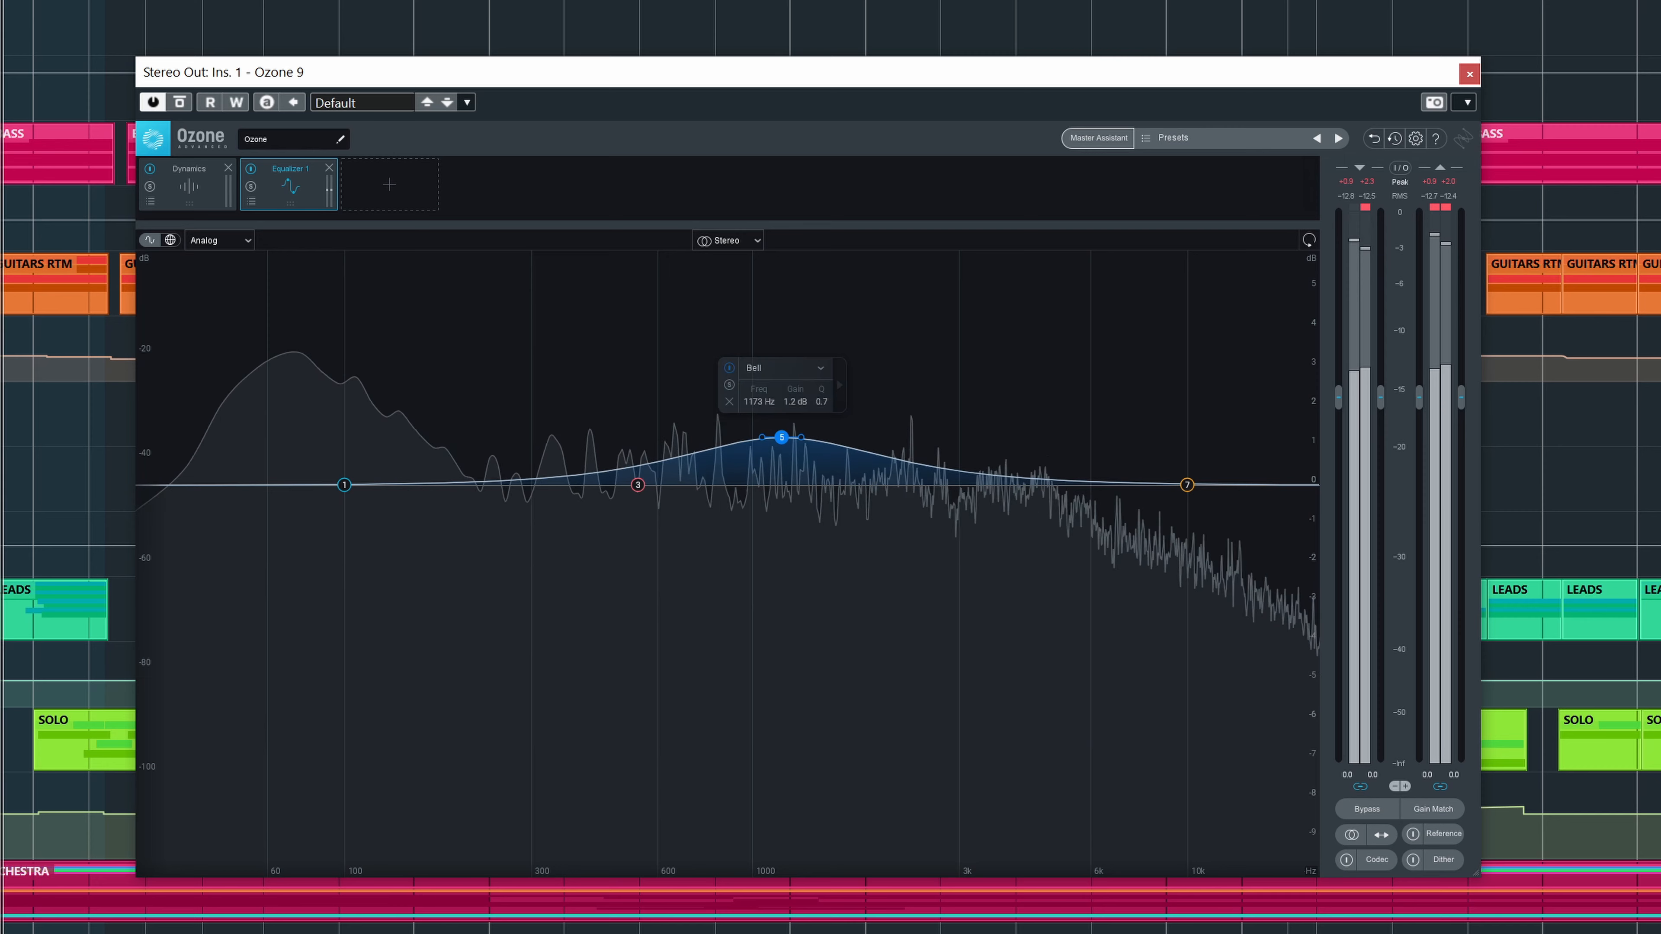
key(space)
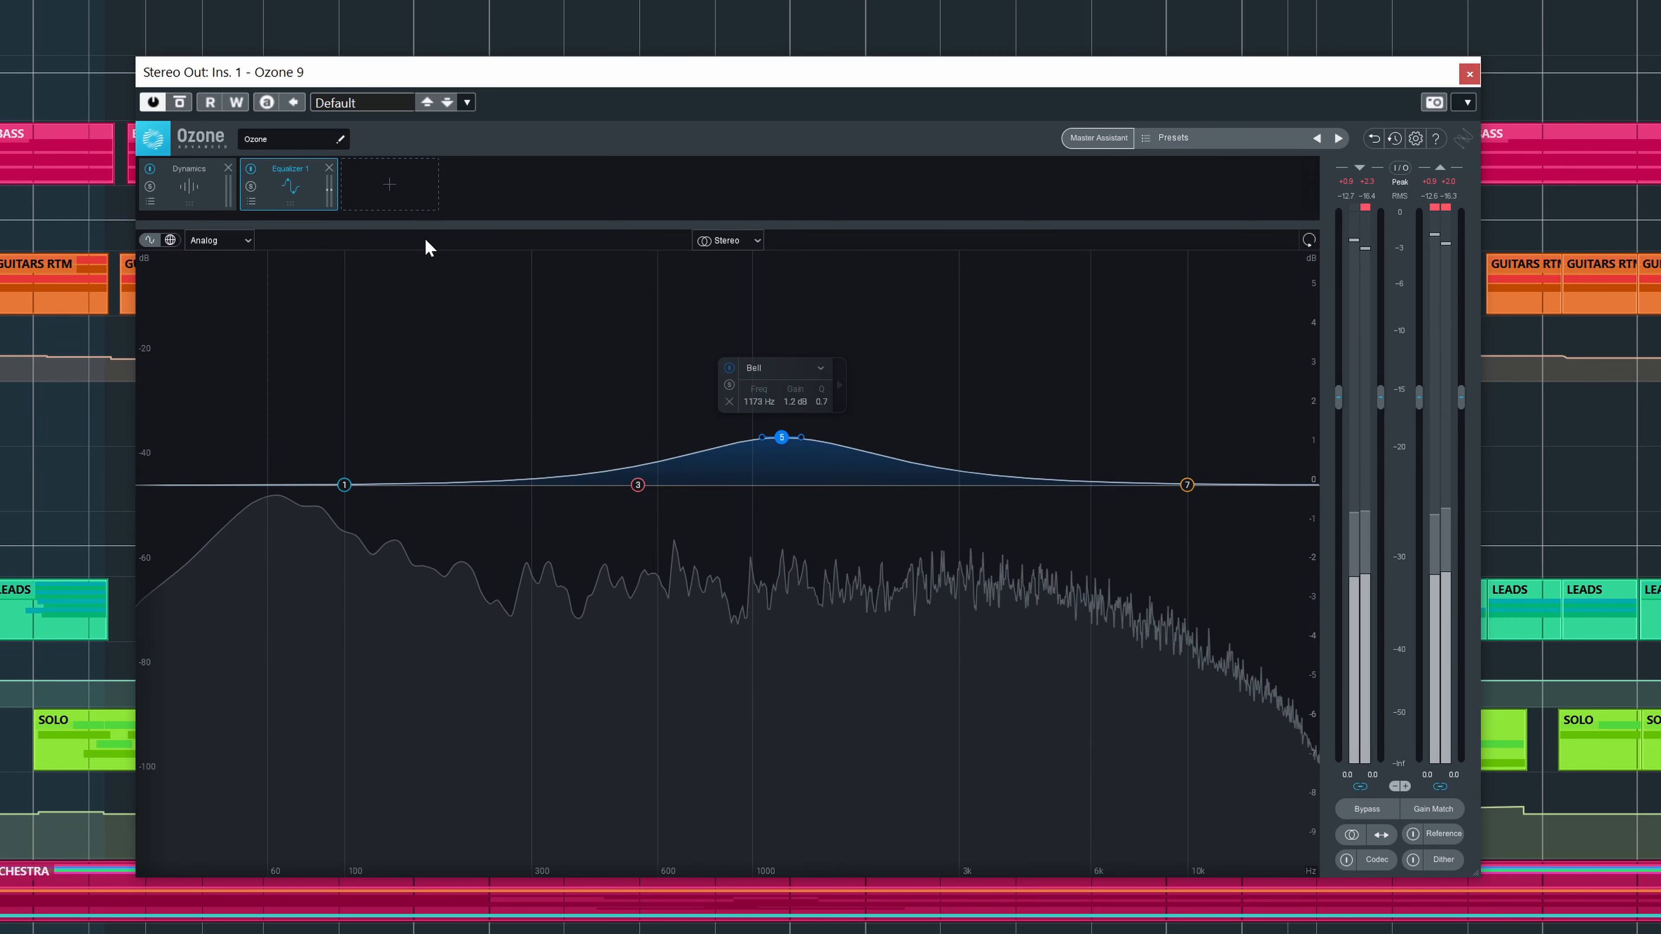
- During playback, sweep the band 5 boost down to about 474 Hz and settle it at about 1228 Hz with 1.1 dB gain
key(space)
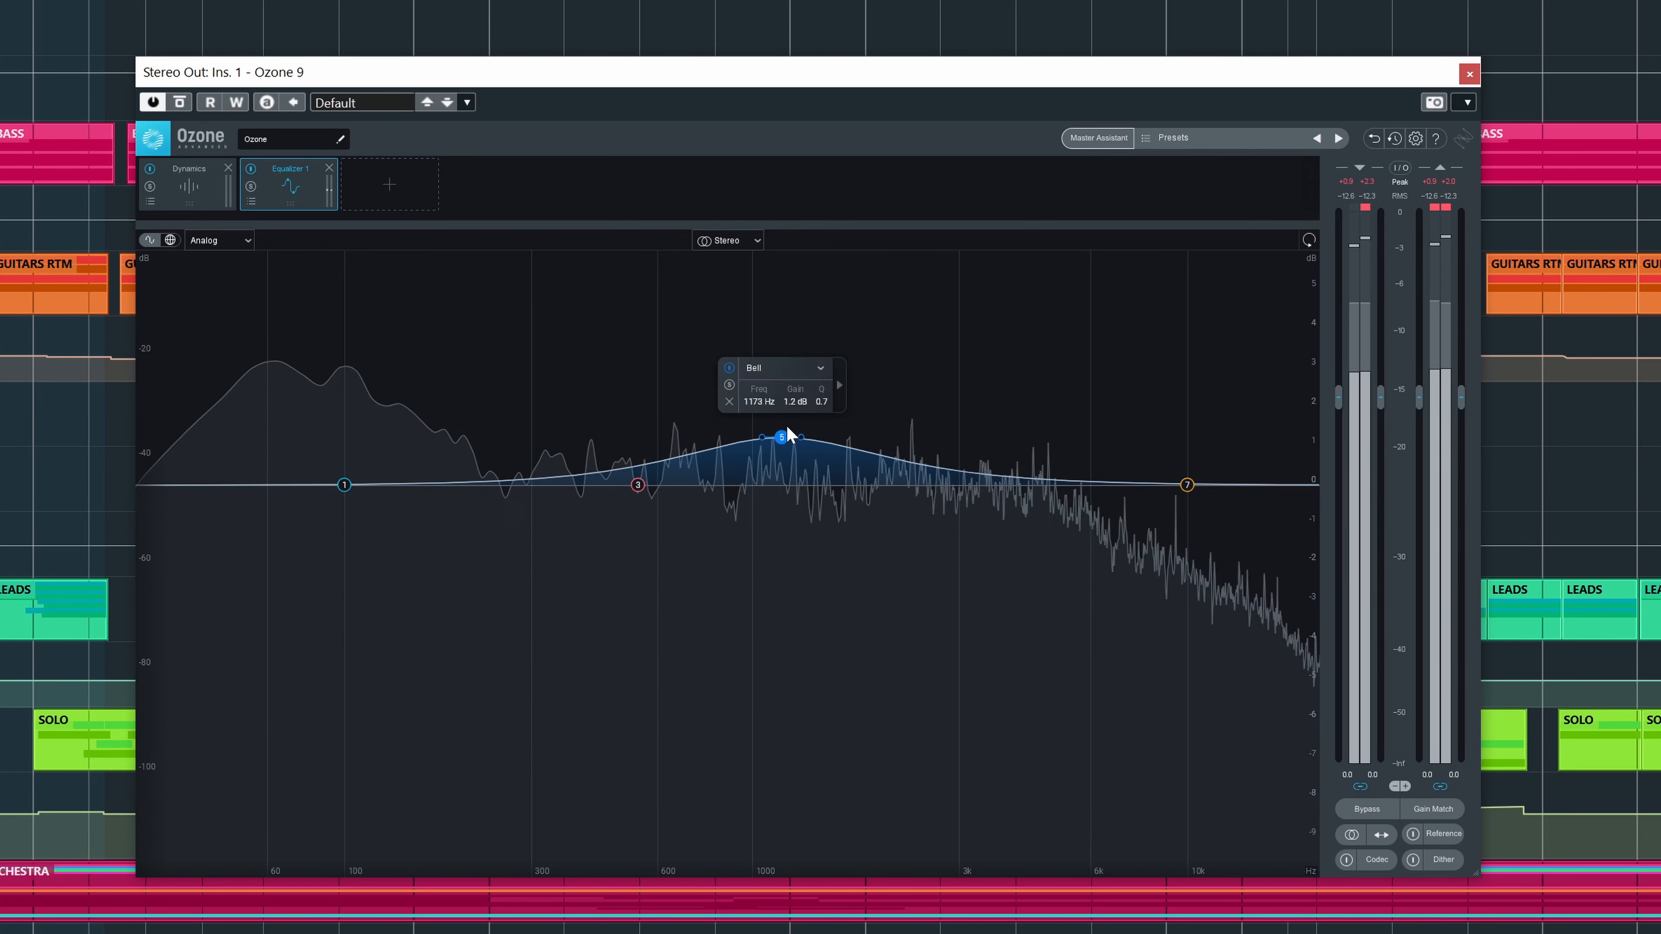
drag(790, 435, 615, 440)
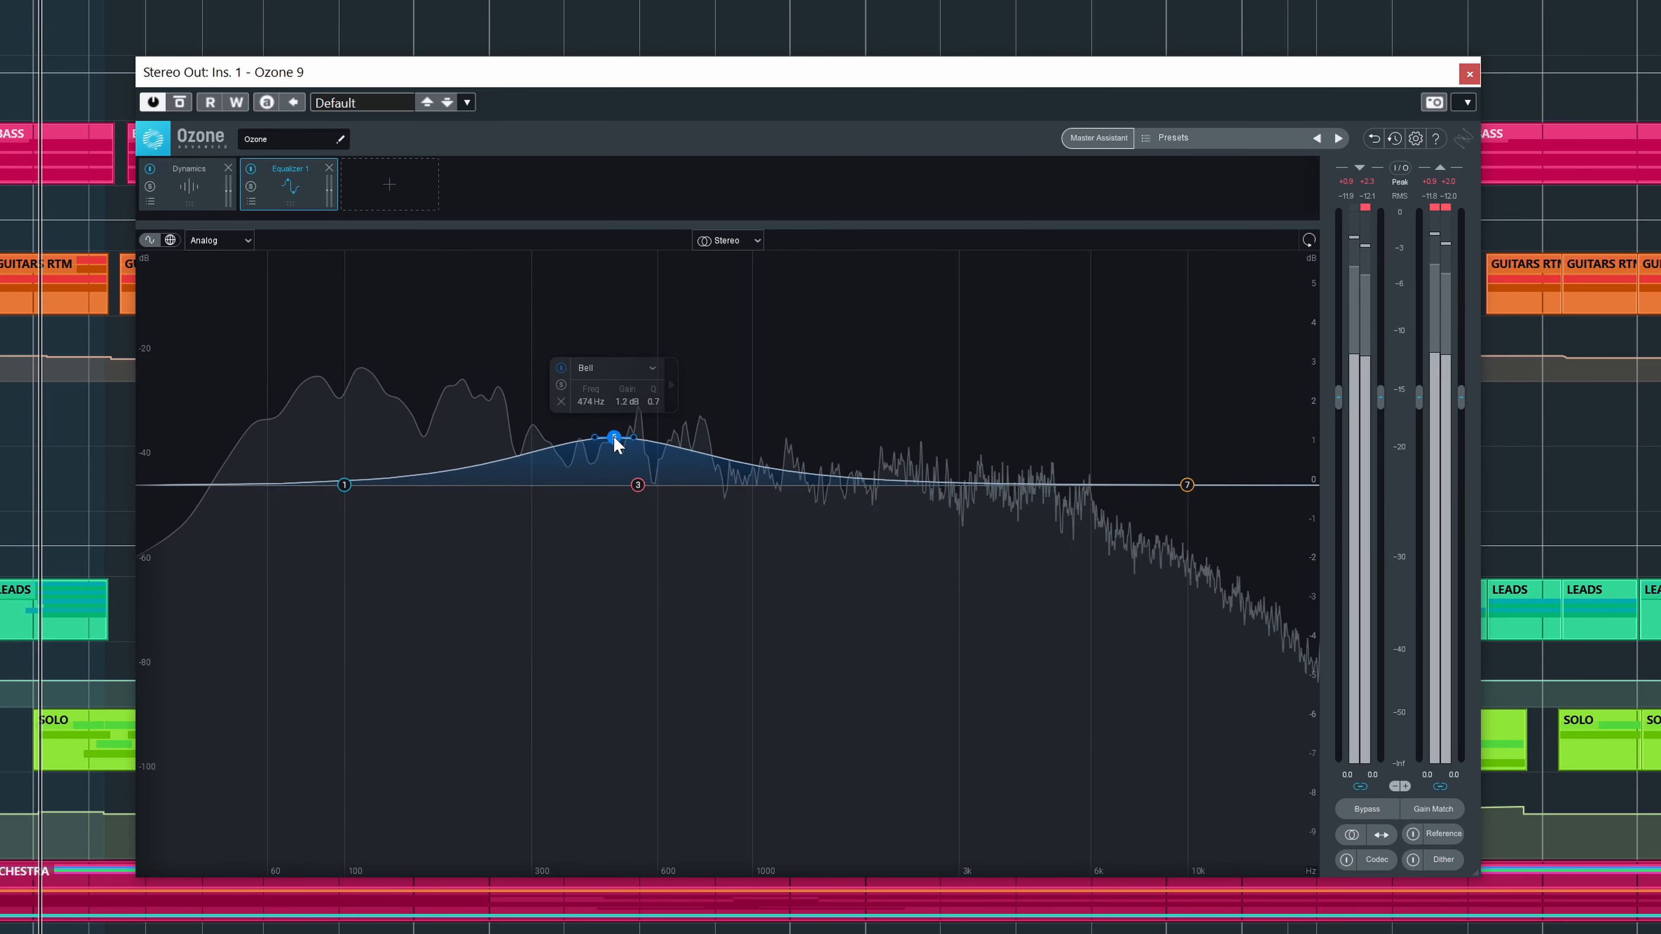
drag(657, 386, 791, 442)
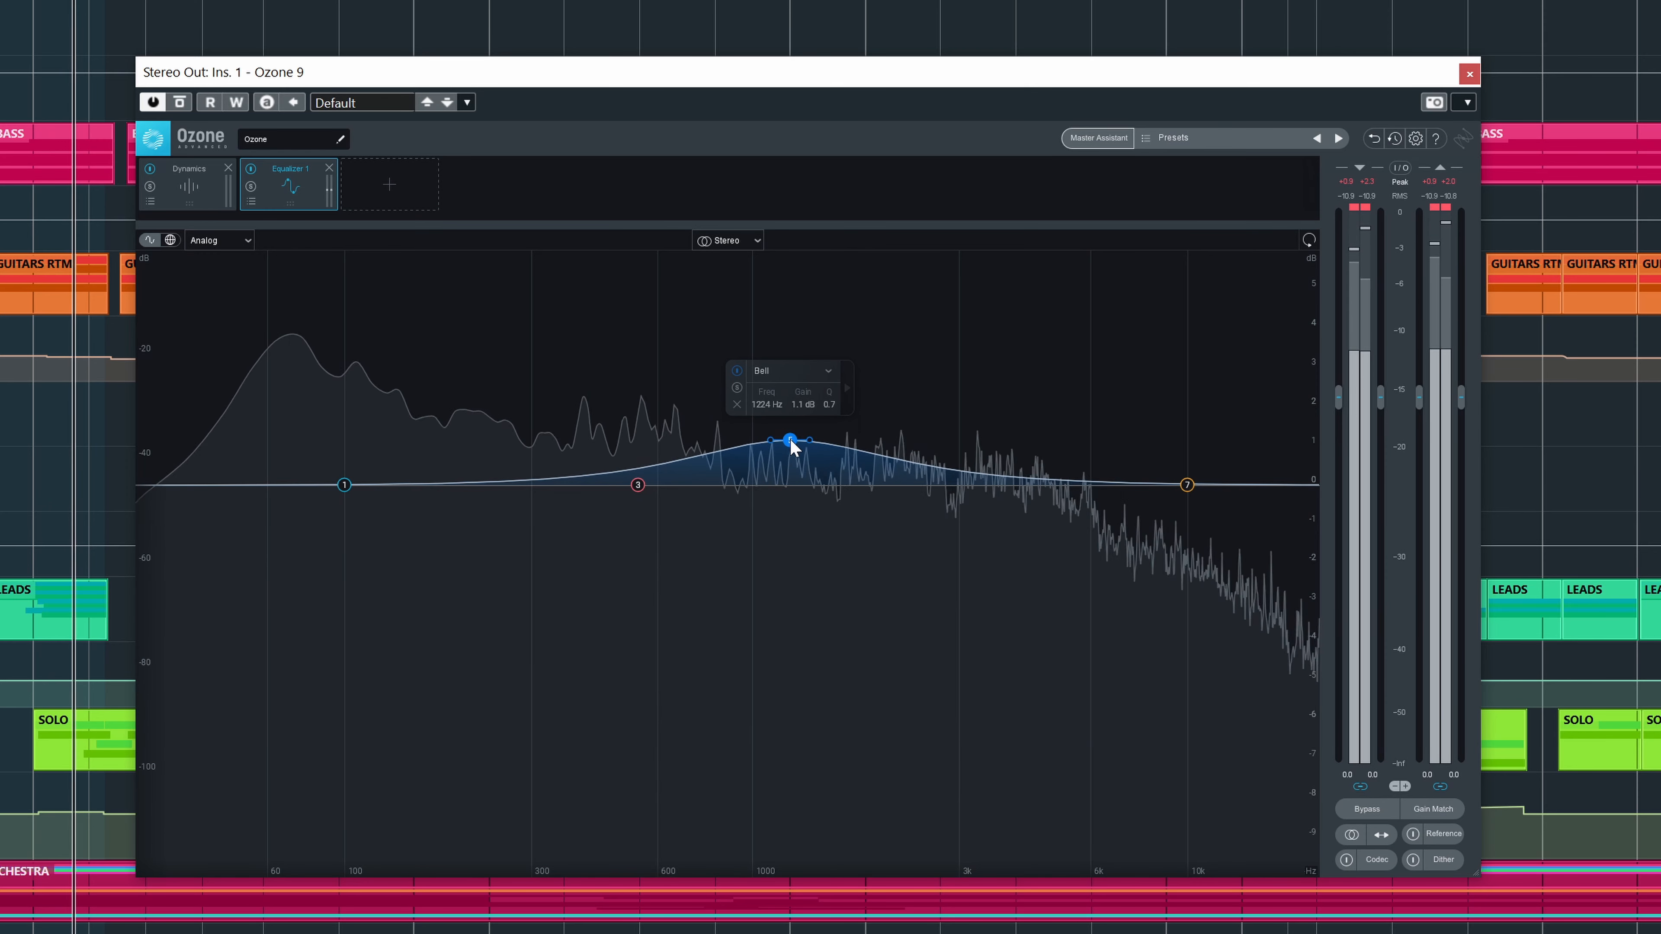
drag(790, 440, 791, 444)
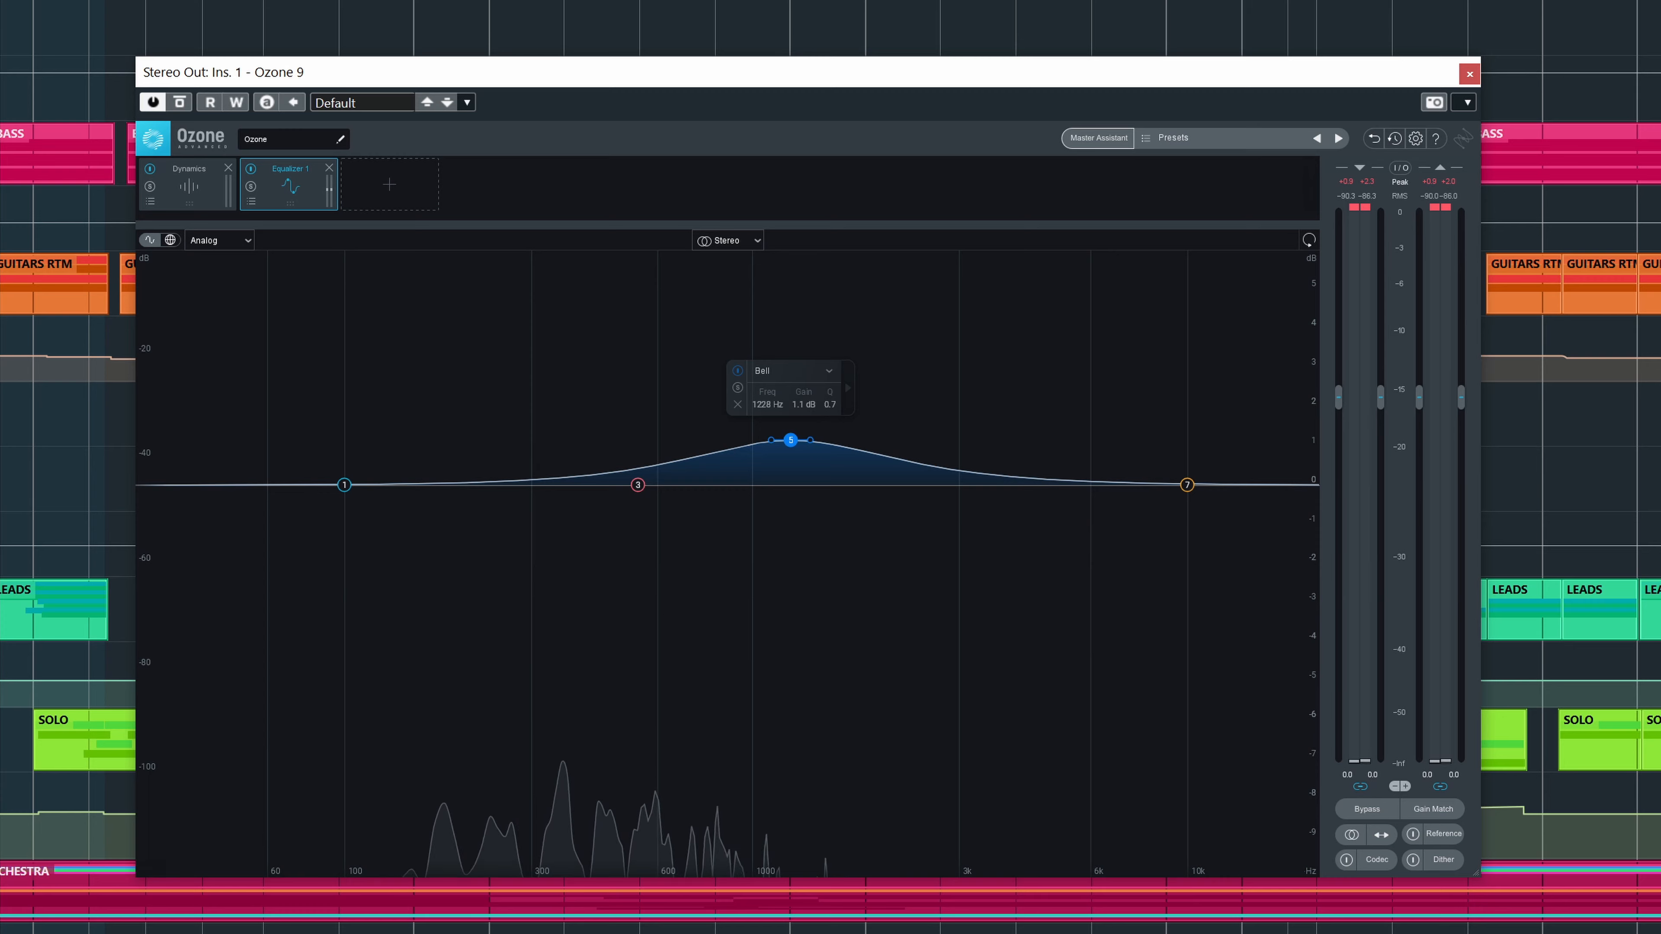
- During playback, turn band 1 into a Baxandall Bass cut of about -2.7 dB at 129 Hz
key(space)
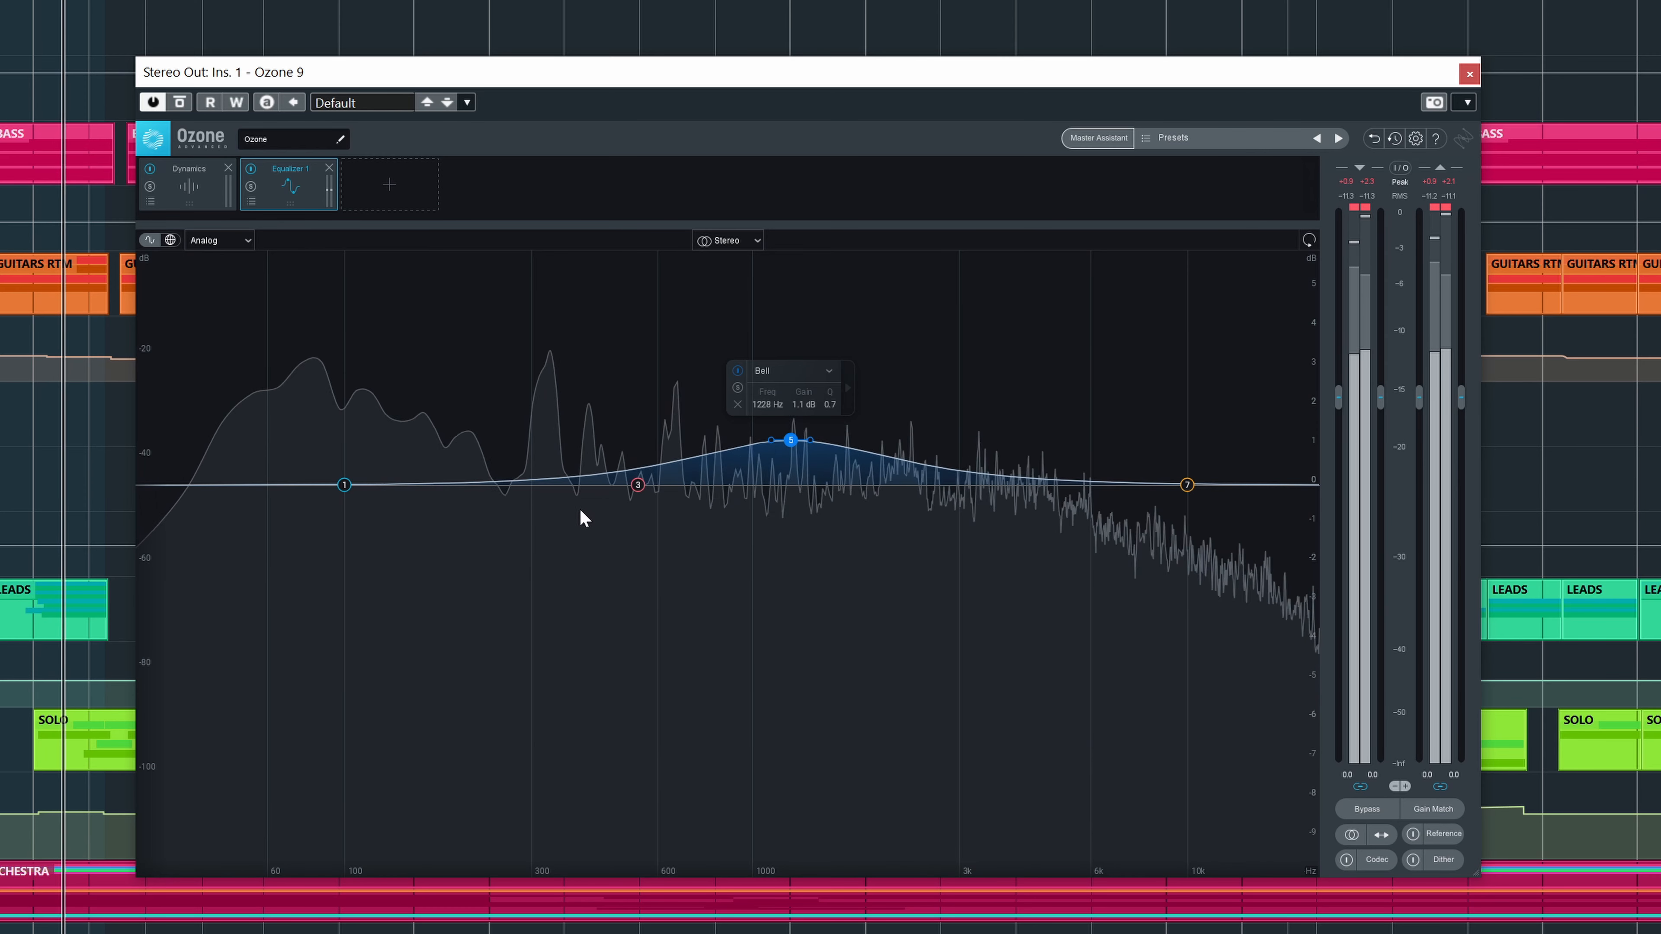
drag(343, 485, 202, 519)
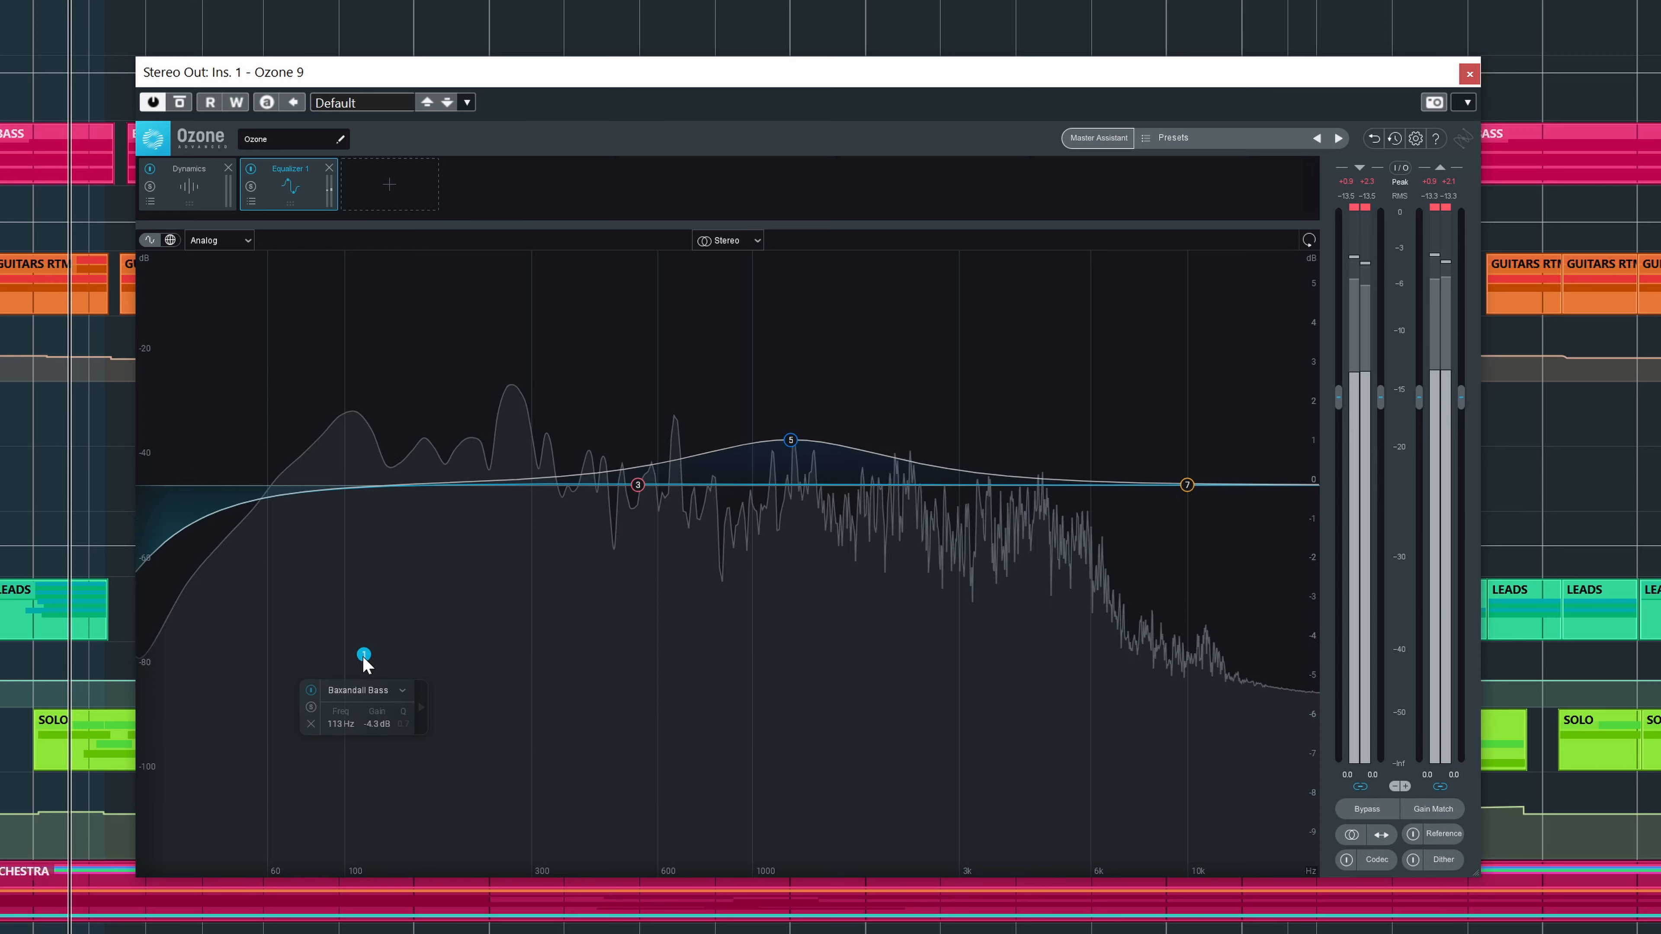
drag(367, 658, 391, 600)
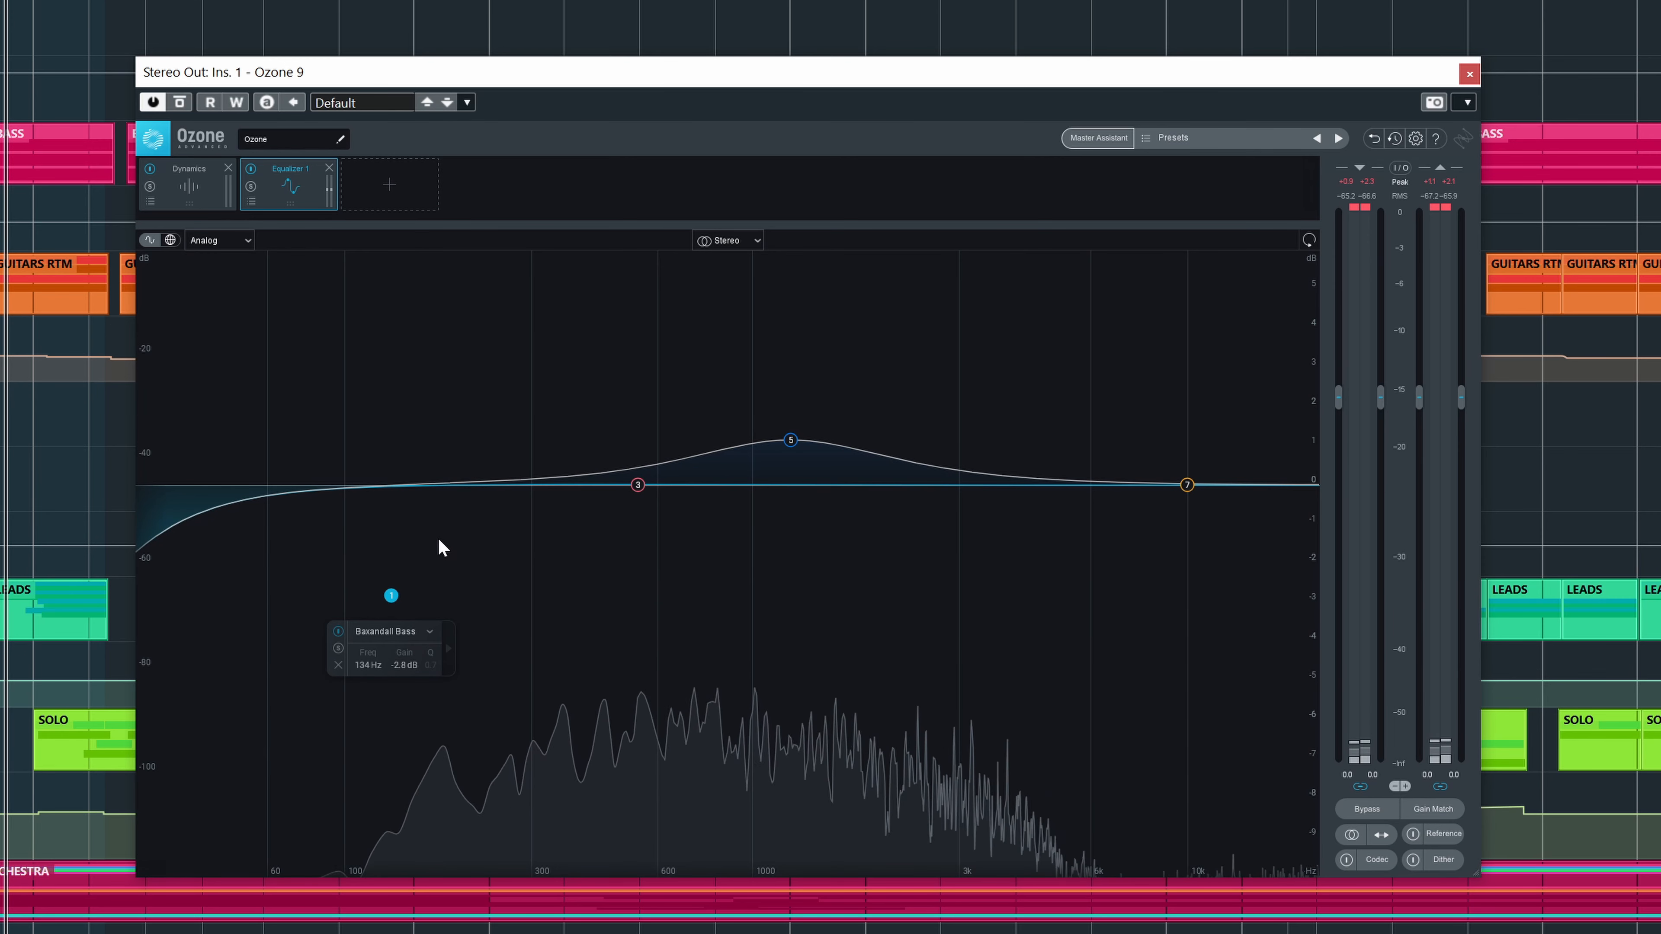
drag(391, 600, 384, 598)
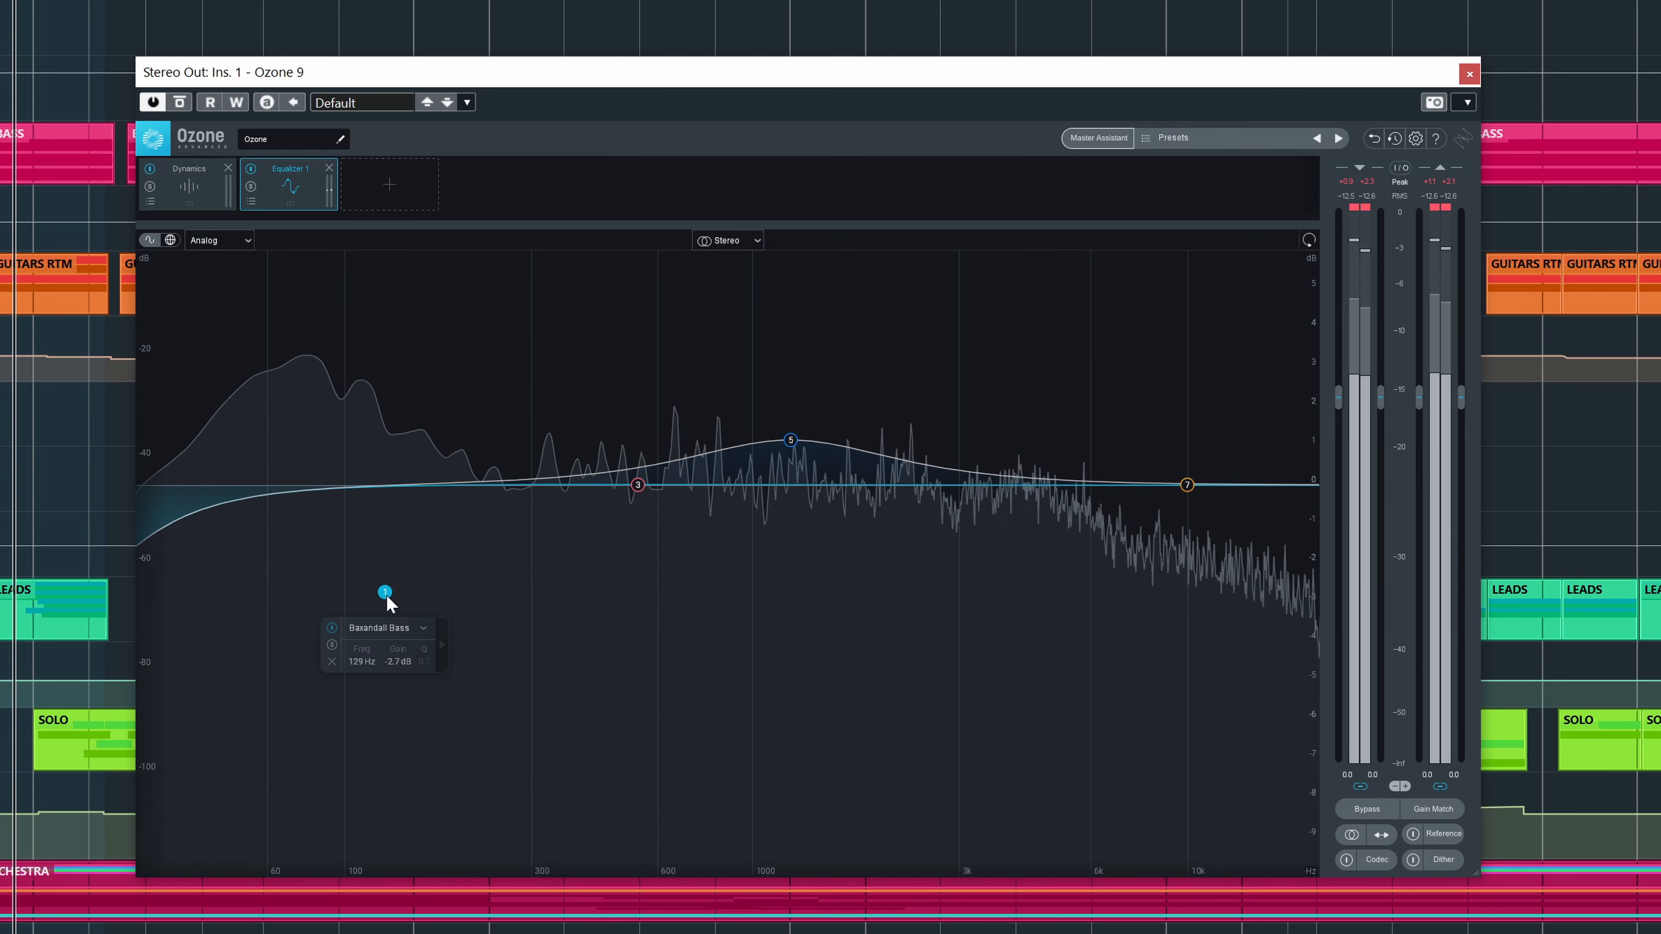
- Compare the mix with the plugin bypassed and active, and reduce the band 5 boost to about 0.7 dB at 1333 Hz
click(179, 102)
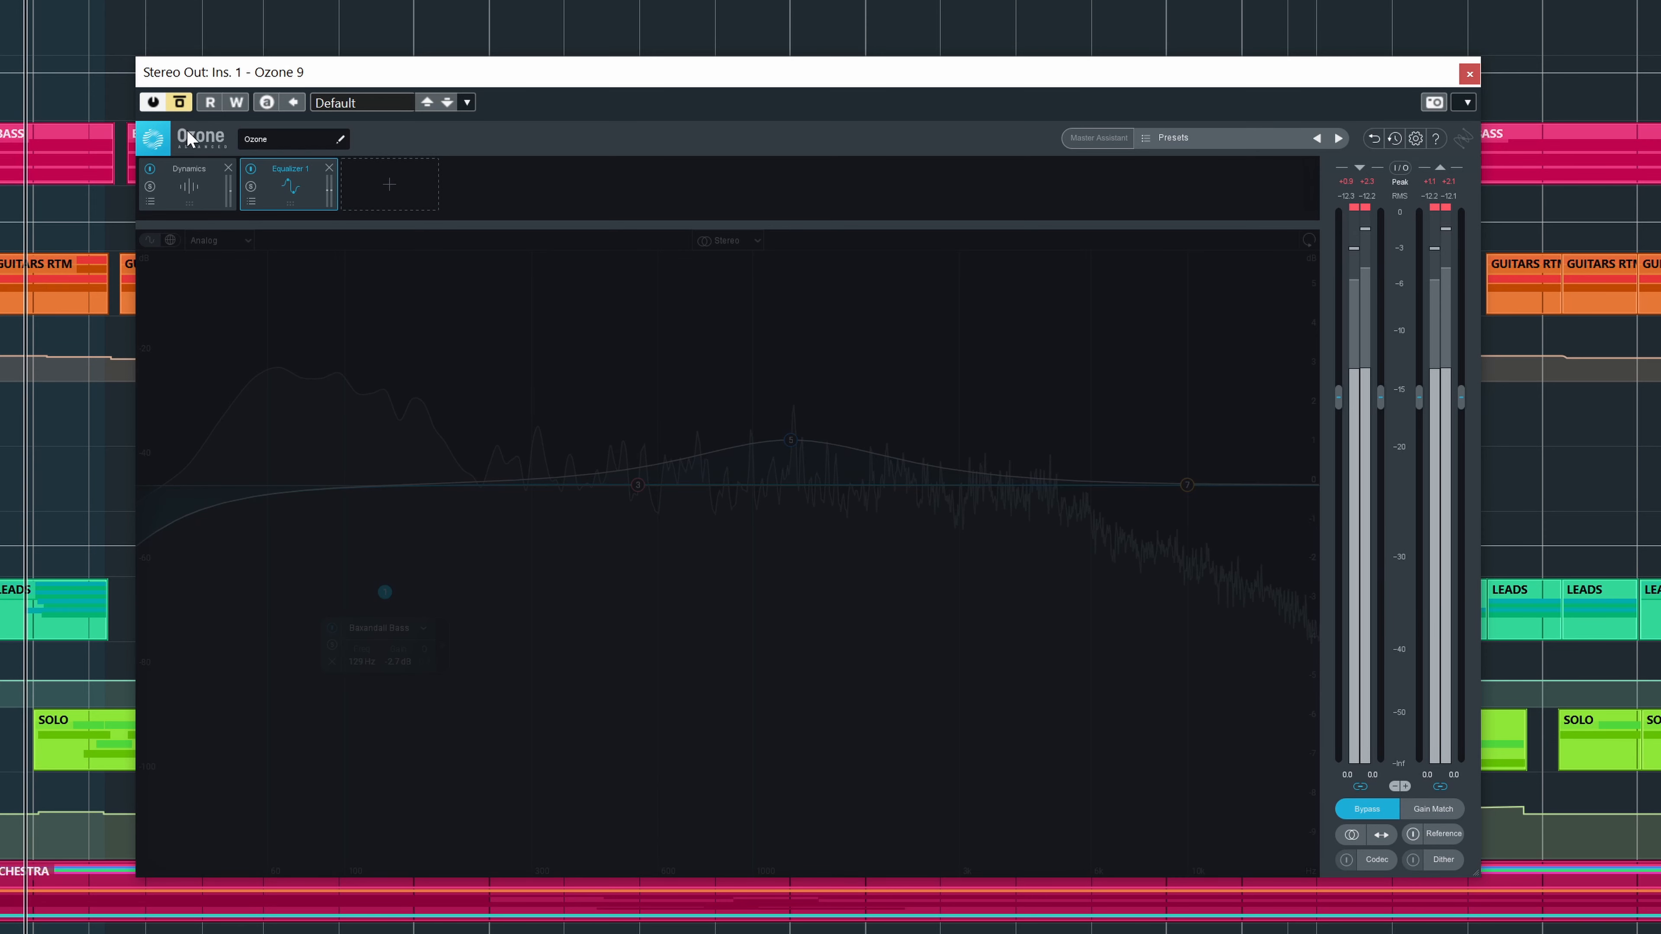
click(182, 106)
click(796, 450)
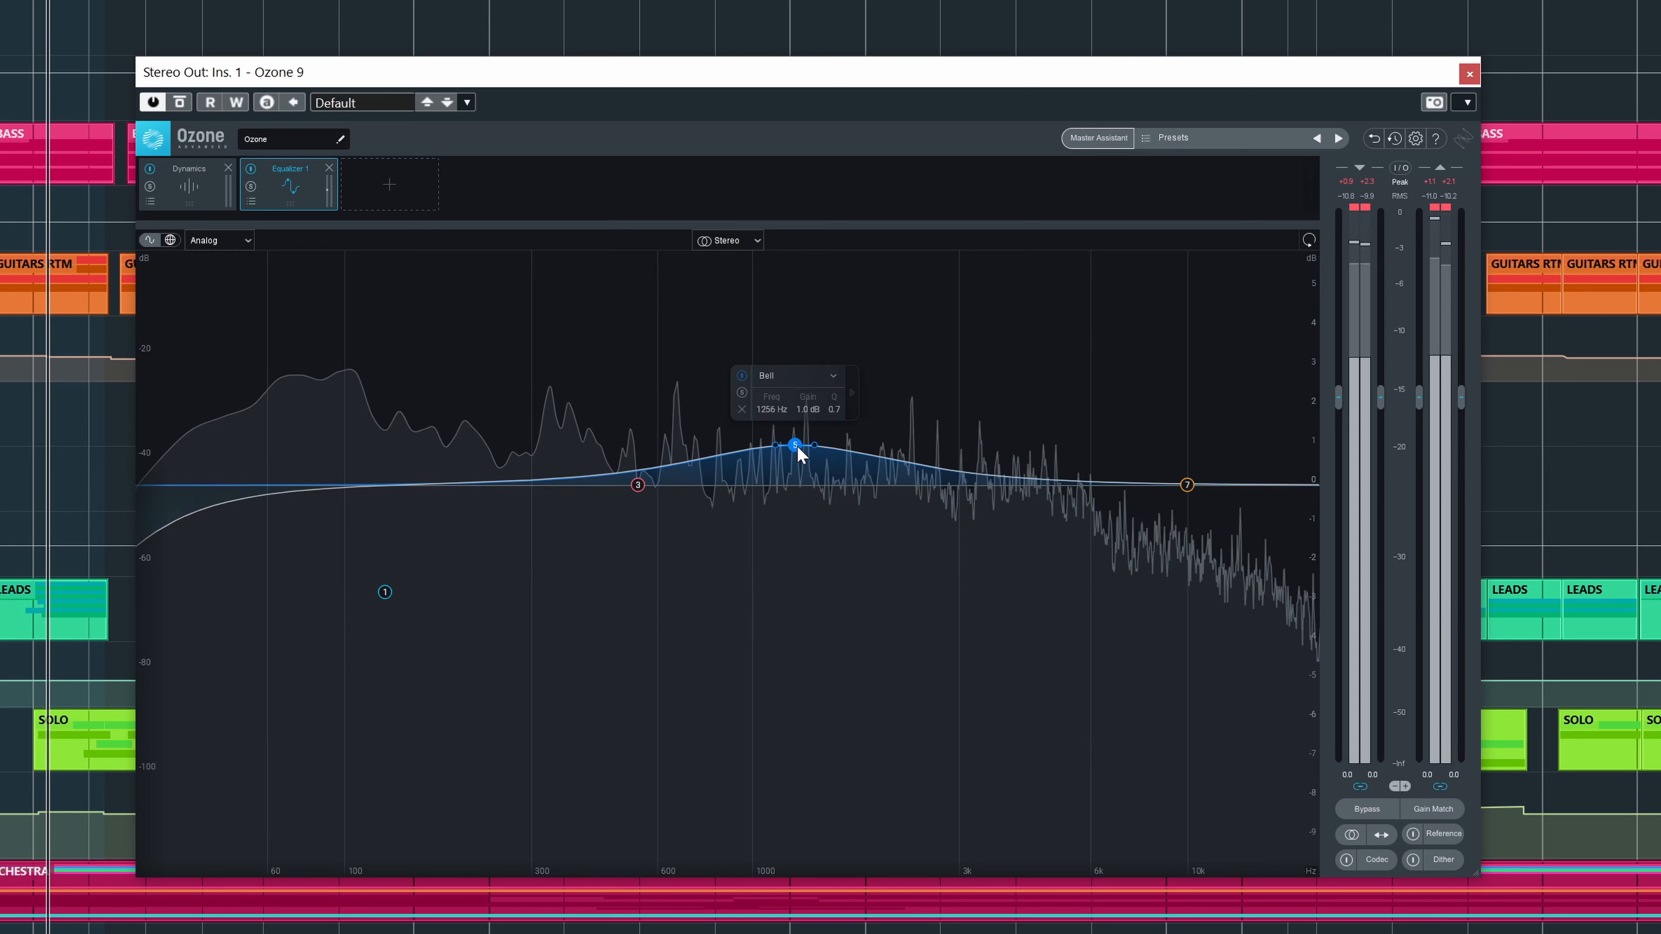
drag(809, 461, 812, 466)
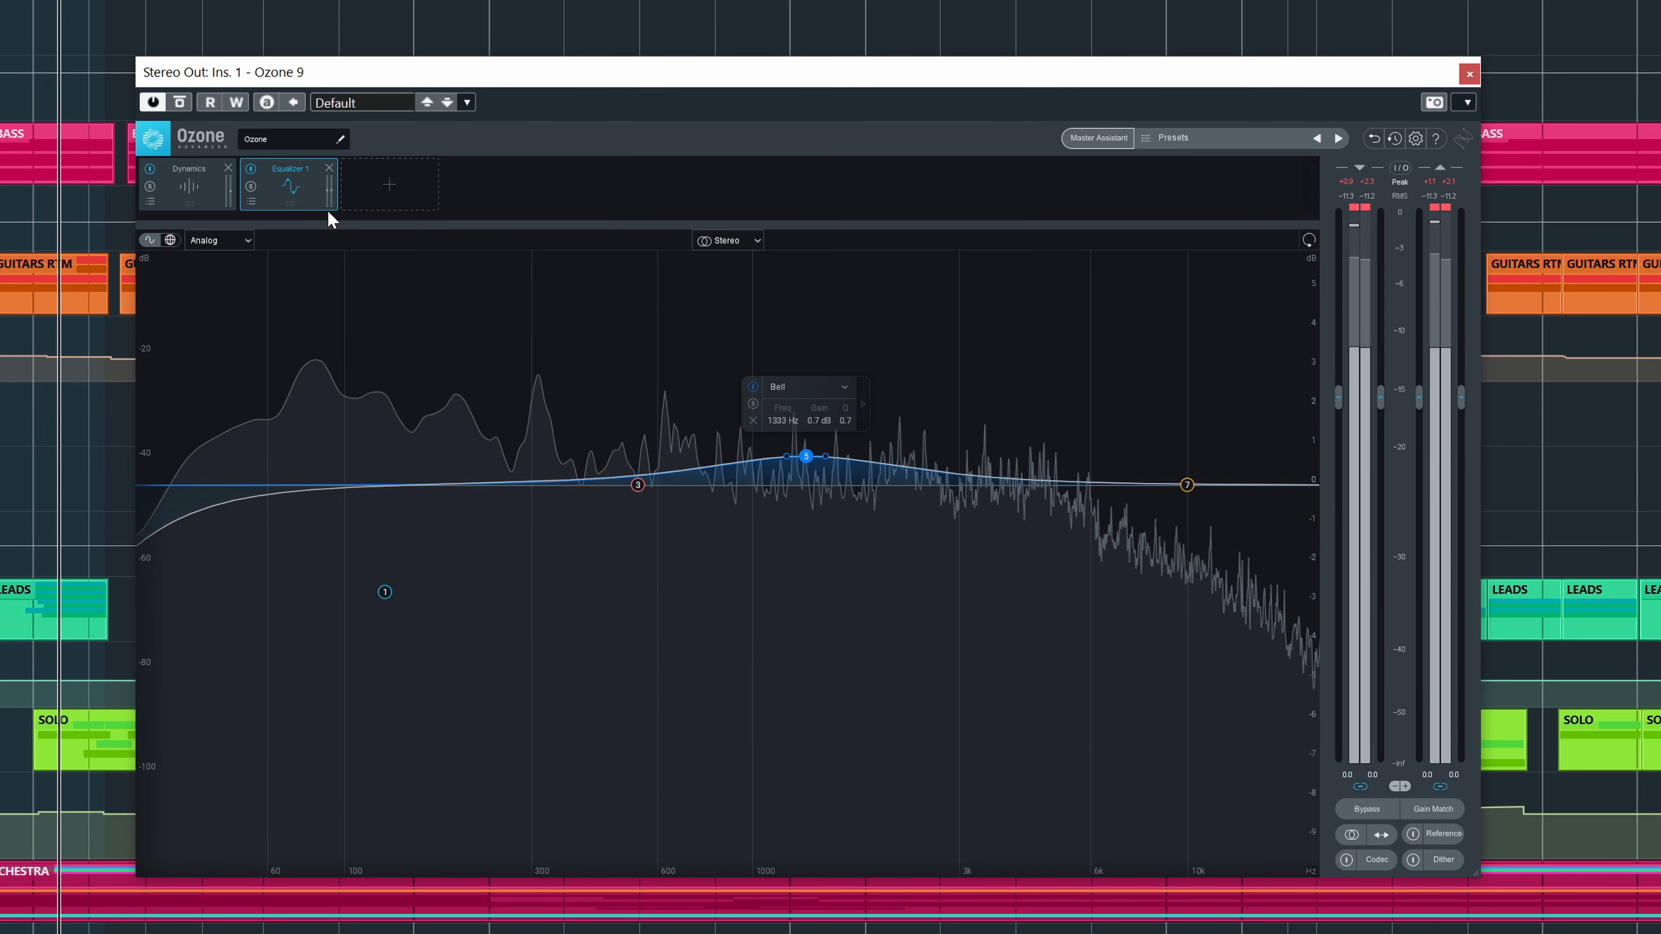
- Compare bypassed and processed sound again and shift the band 5 boost to about 1395 Hz
click(181, 104)
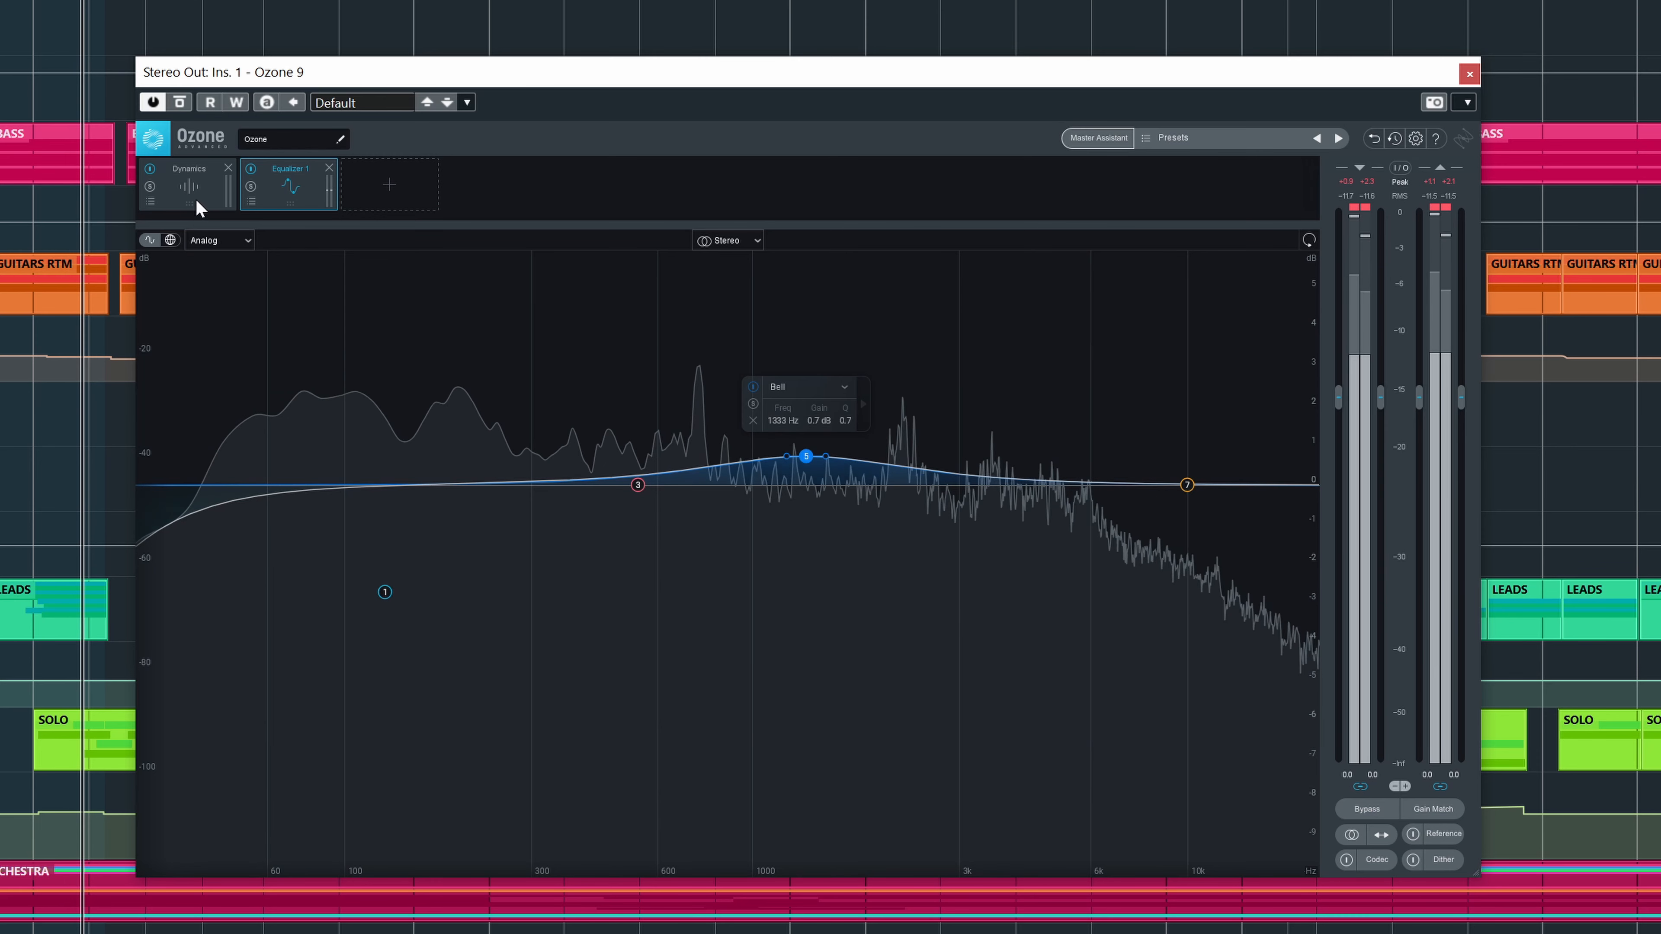
click(179, 102)
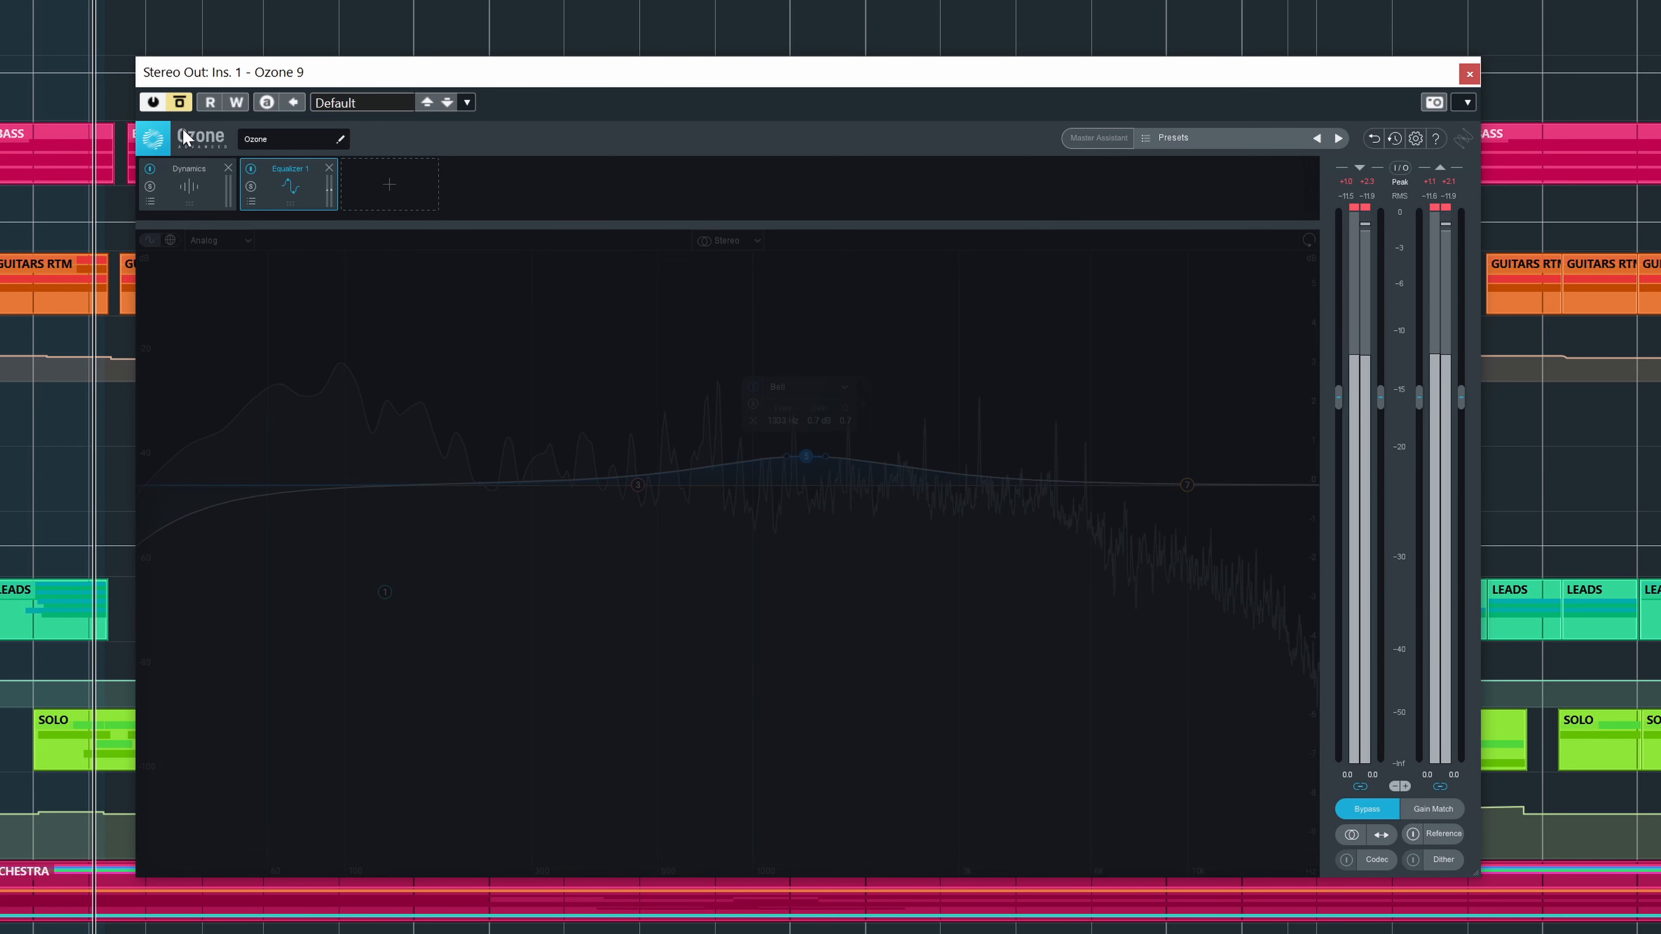
click(180, 103)
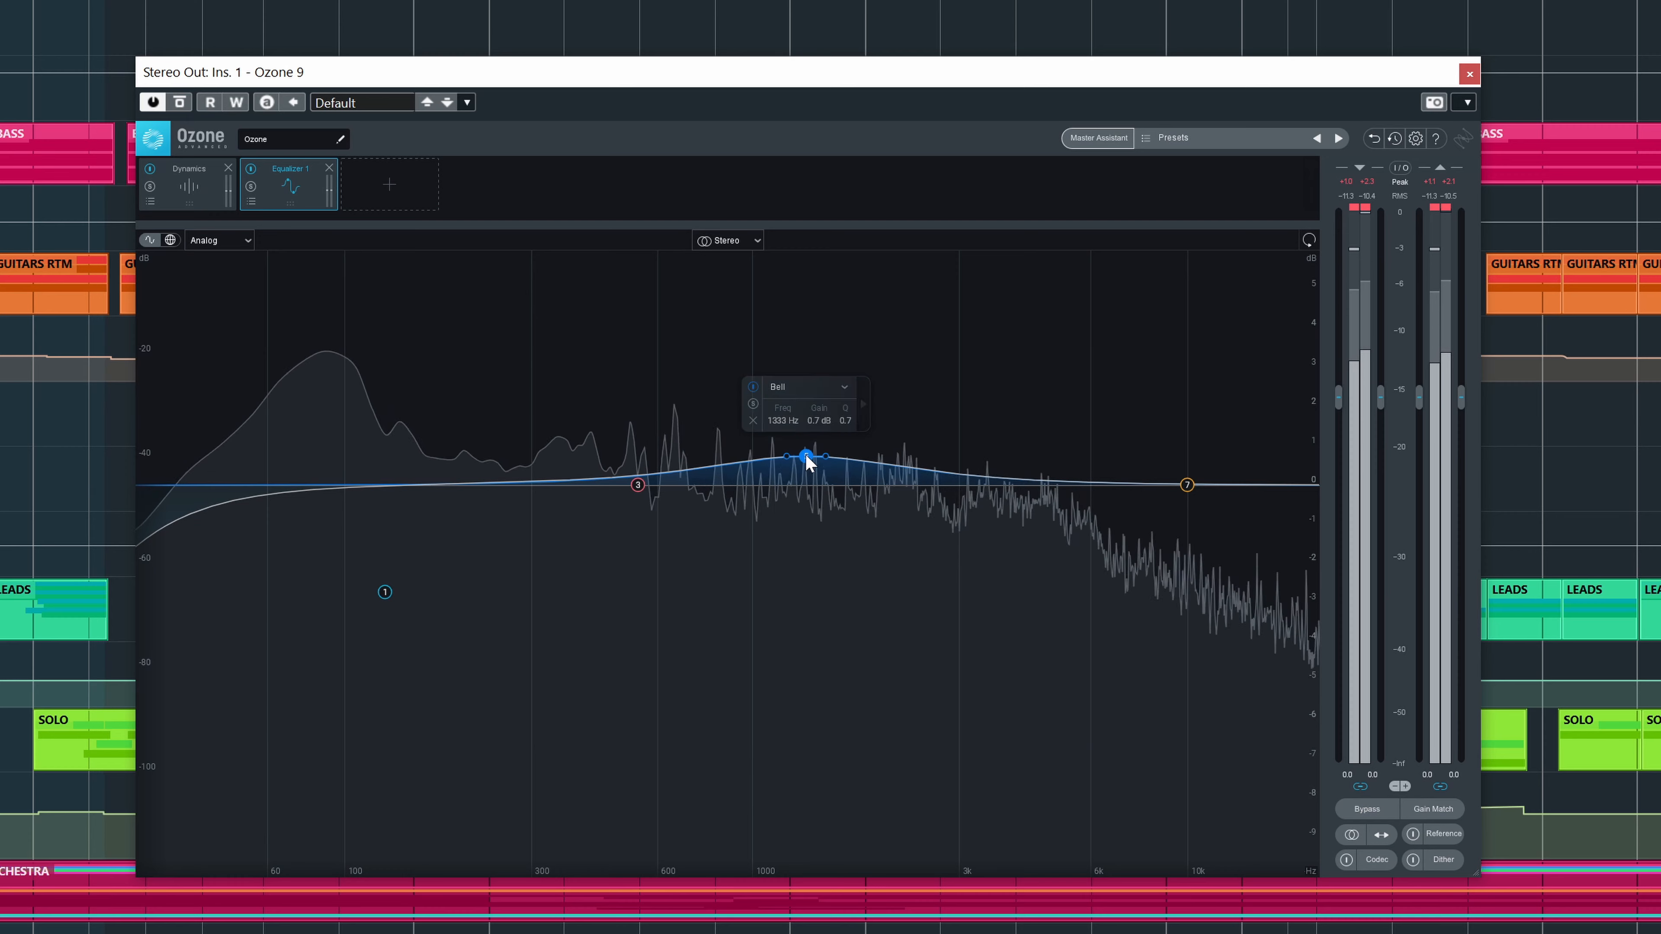
drag(811, 456, 814, 458)
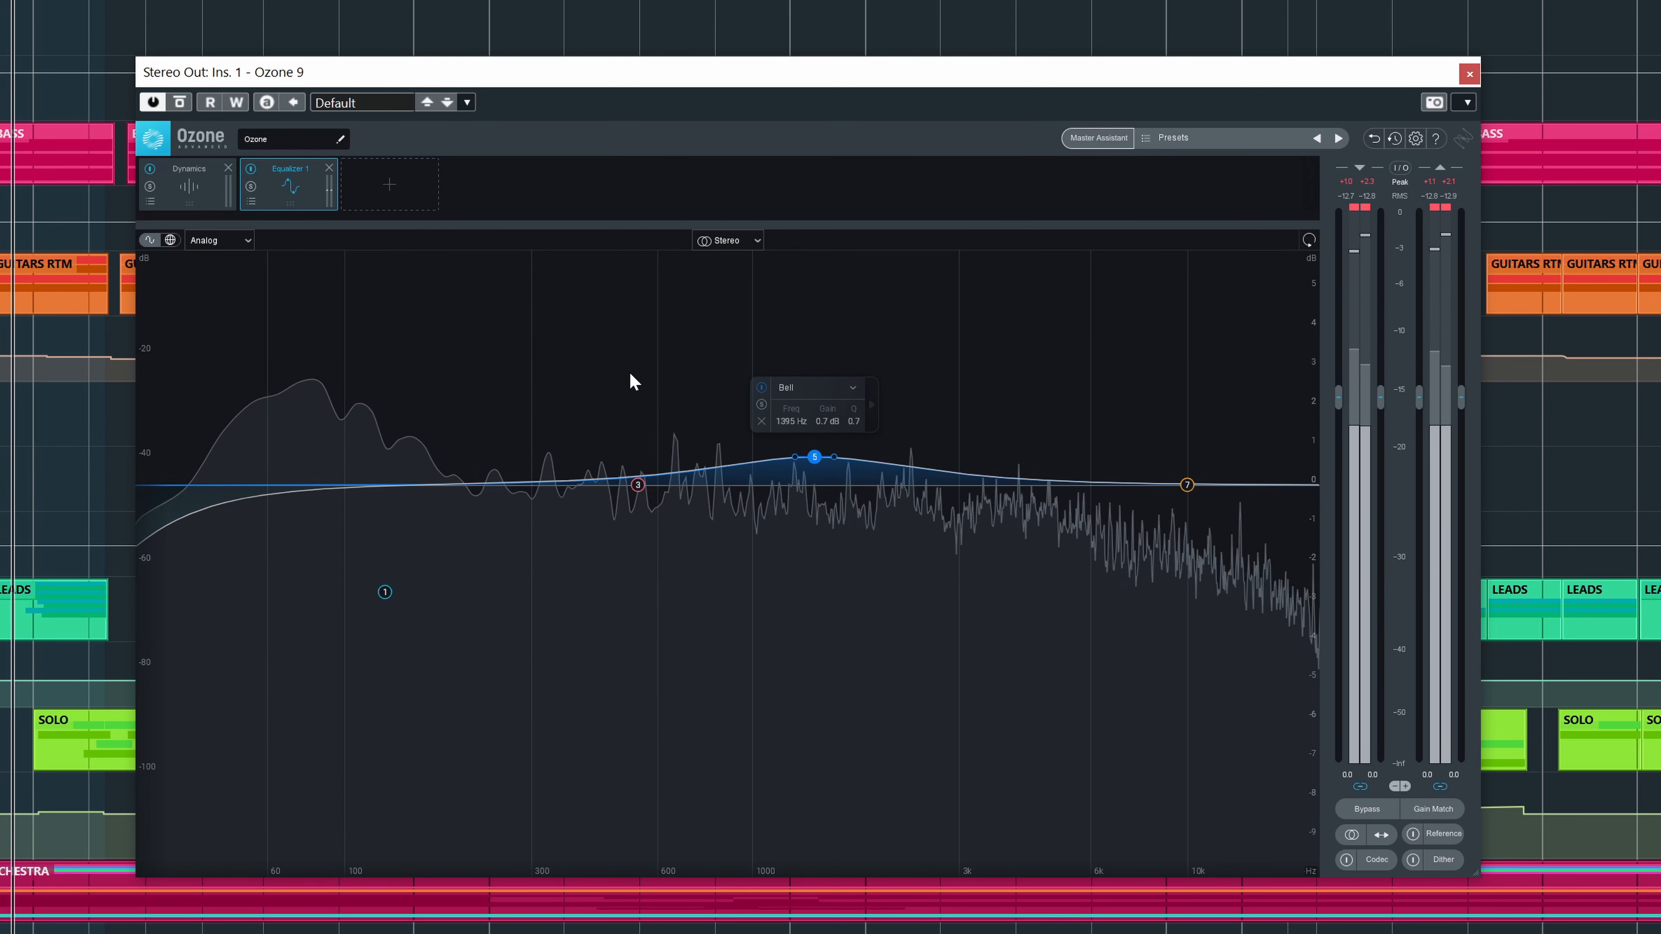
- Add a Dynamic EQ module and raise its upper-mid band by about 2.2 dB at 1769 Hz with a narrow Q of 12.0
click(395, 188)
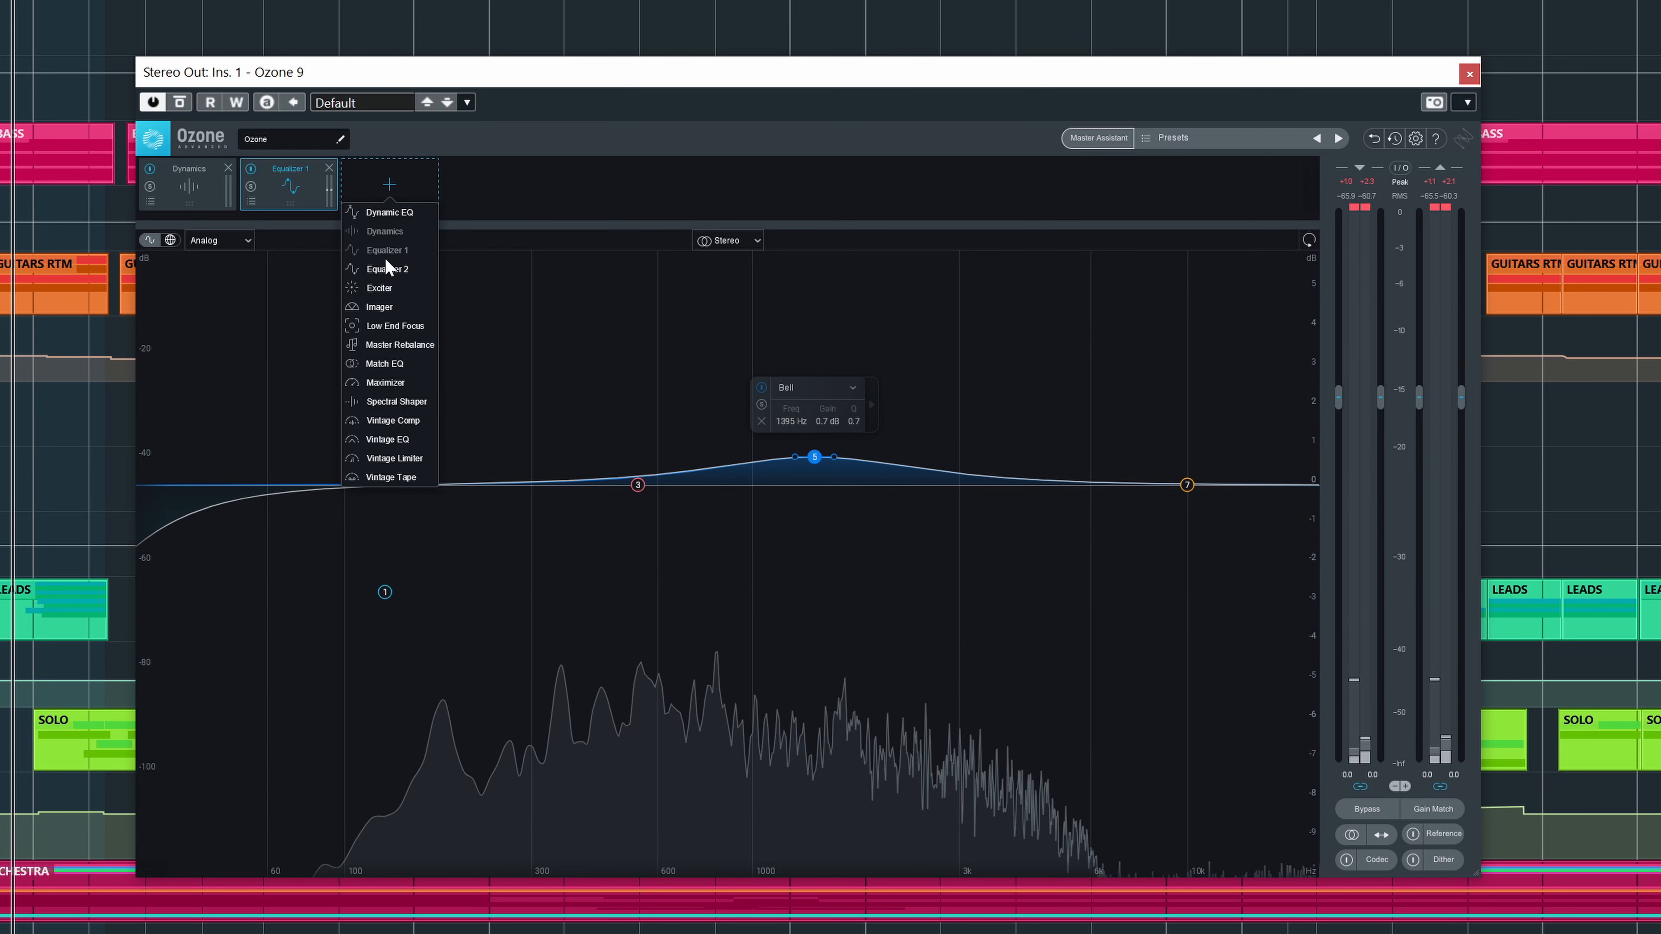
click(385, 213)
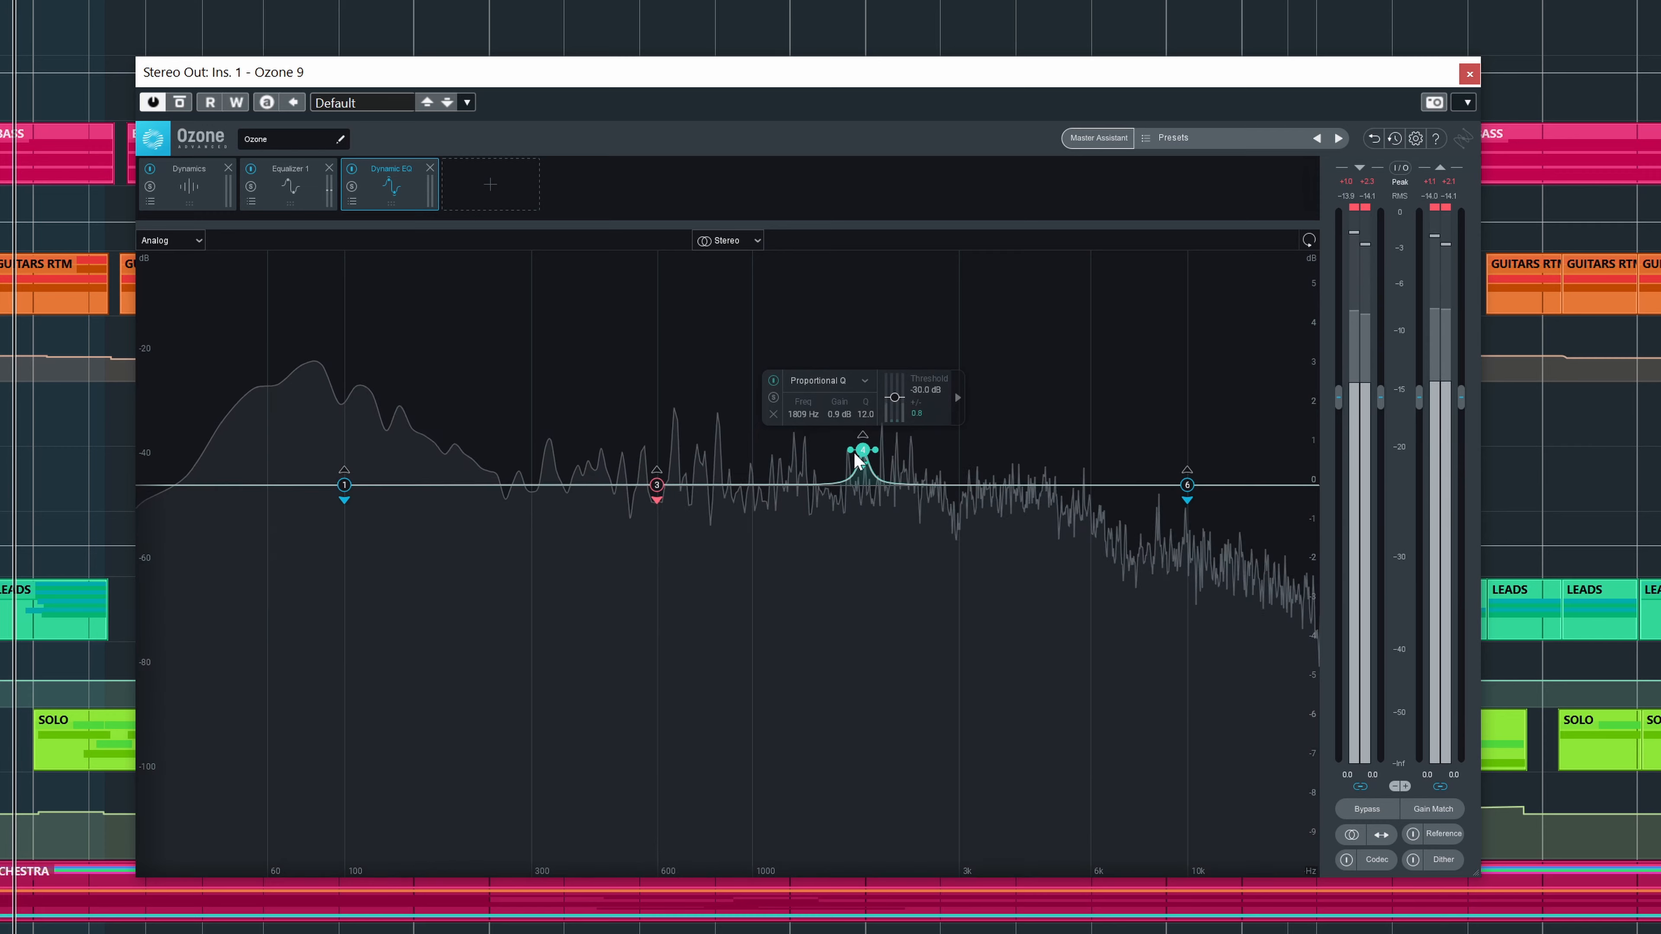
scroll(851, 455, down, 5)
drag(850, 456, 847, 412)
scroll(845, 408, up, 5)
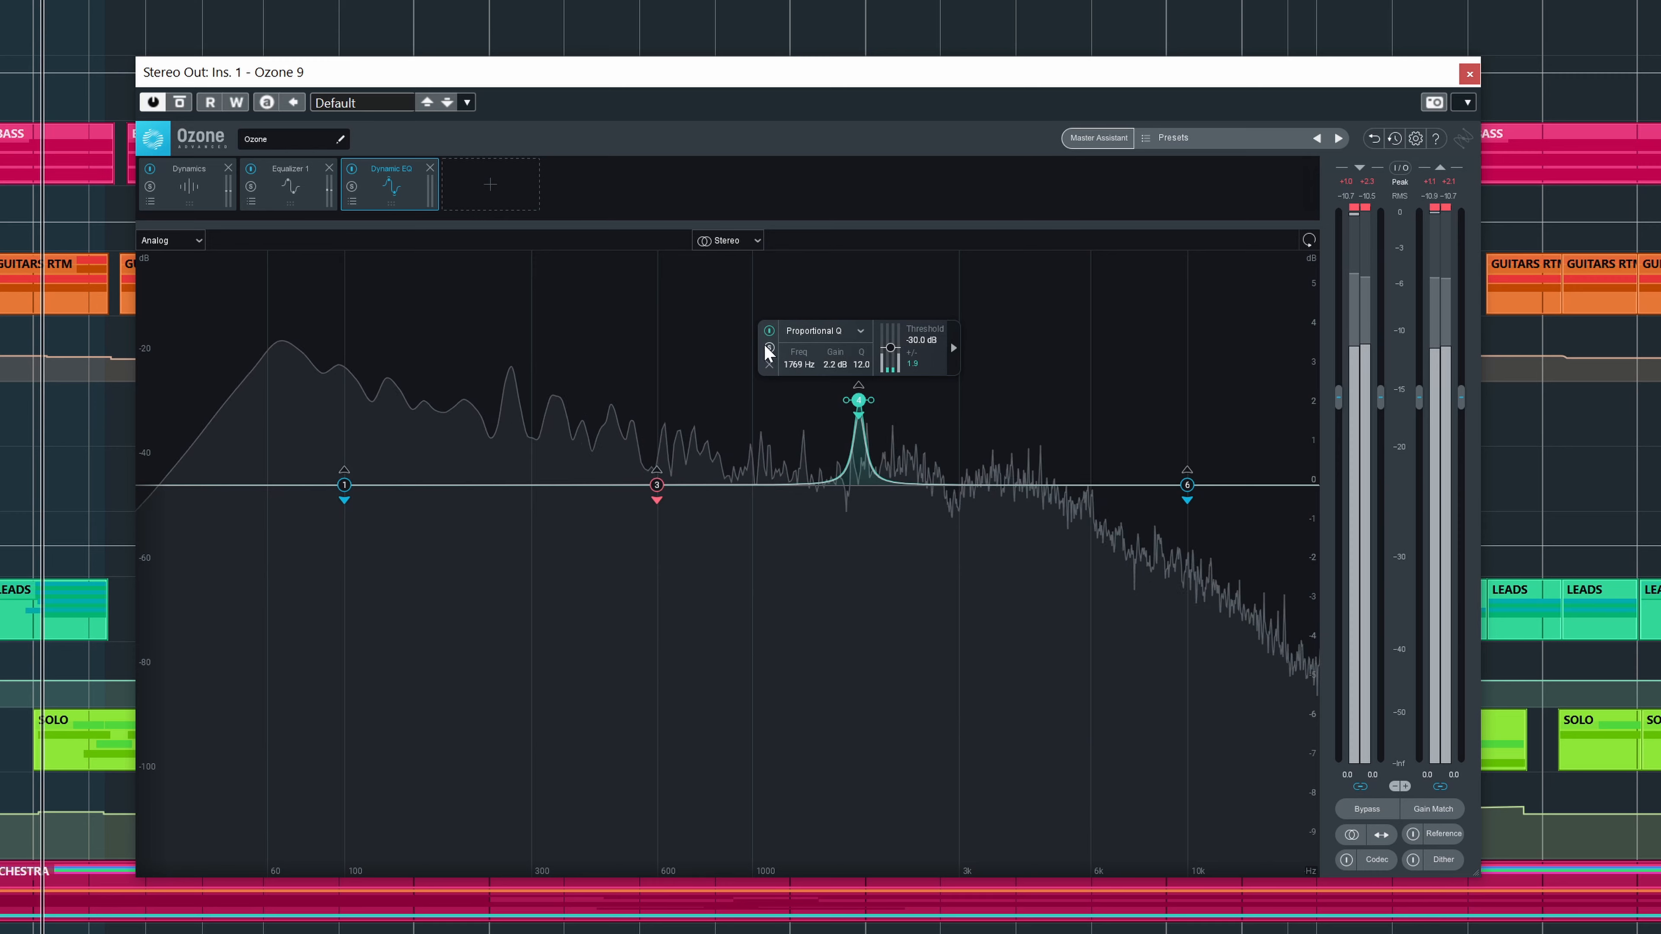
- Solo the narrow Dynamic EQ band and sweep it, boosted by about 3.7 dB, up to 2344 Hz to search for harshness
drag(851, 395, 887, 346)
click(724, 289)
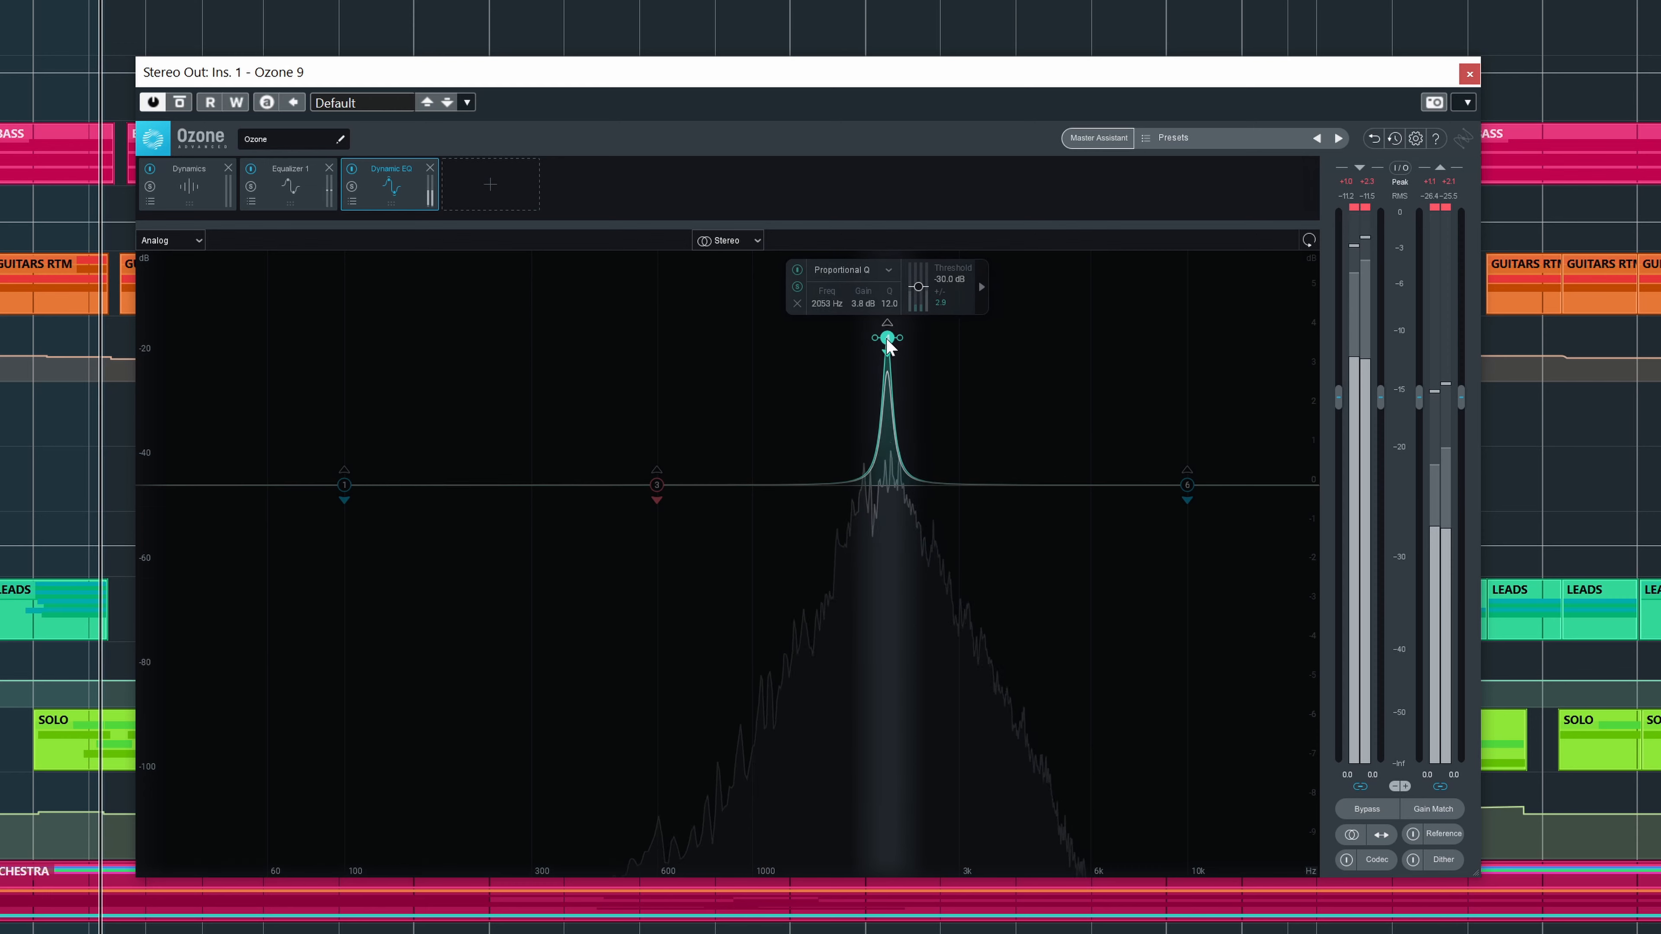
drag(900, 347, 903, 347)
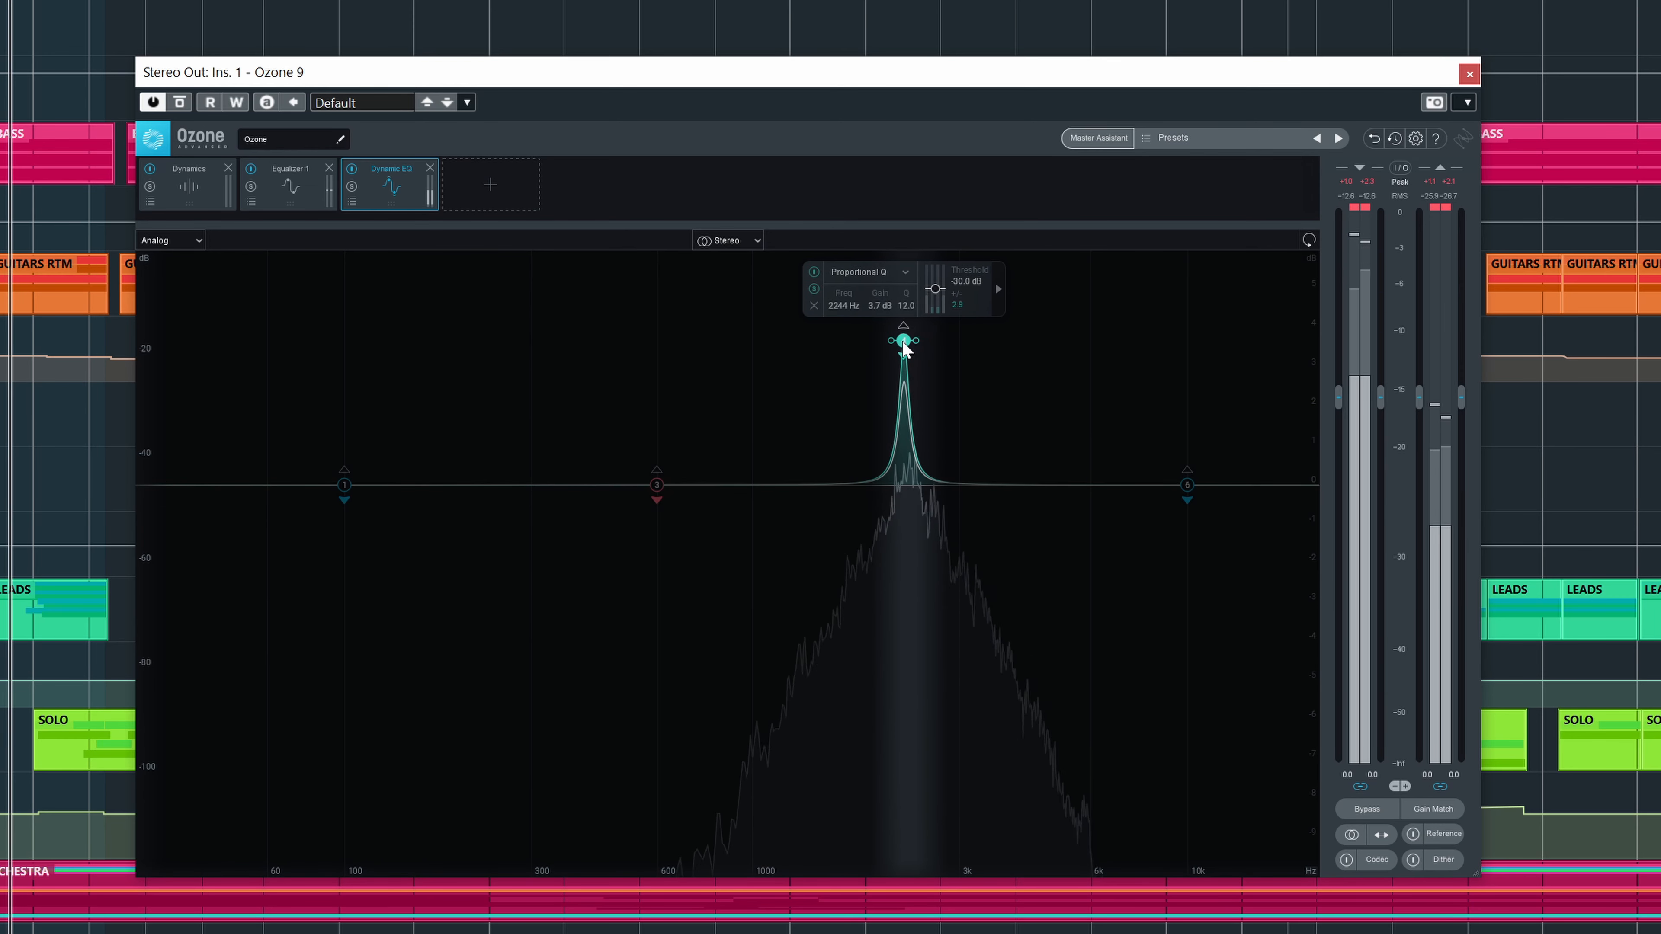
- Unsolo the narrow band, turn it into a cut of about -1.7 dB at 2296 Hz, and set its threshold to -29.4 dB
click(815, 289)
drag(906, 354, 937, 625)
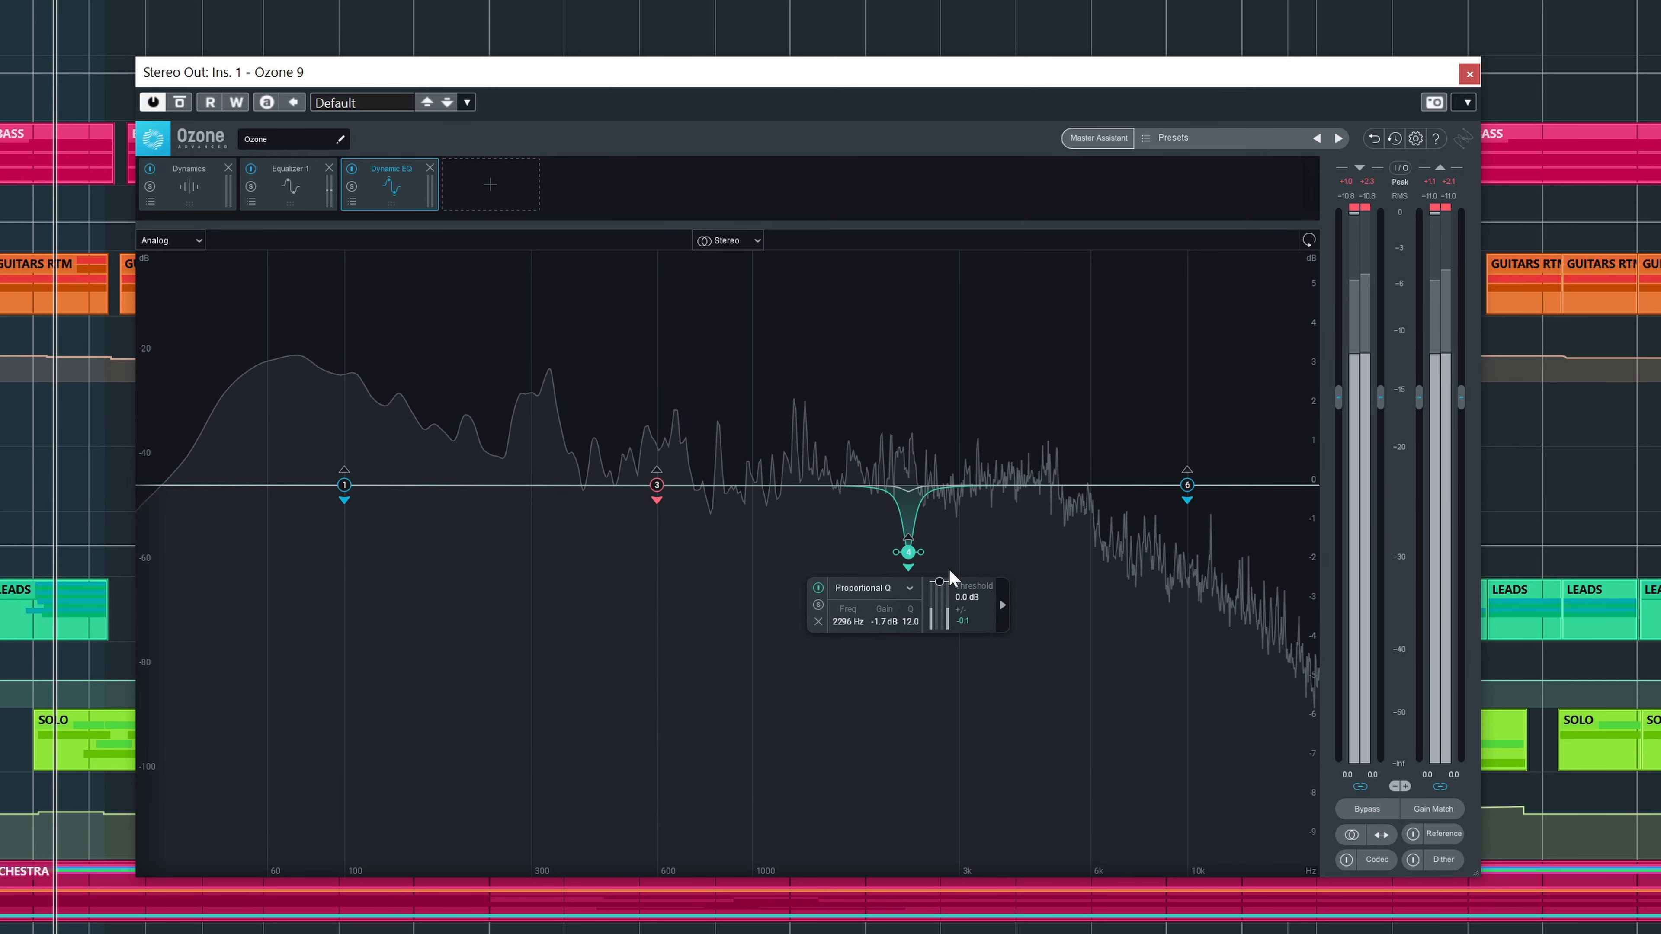
drag(944, 585, 938, 605)
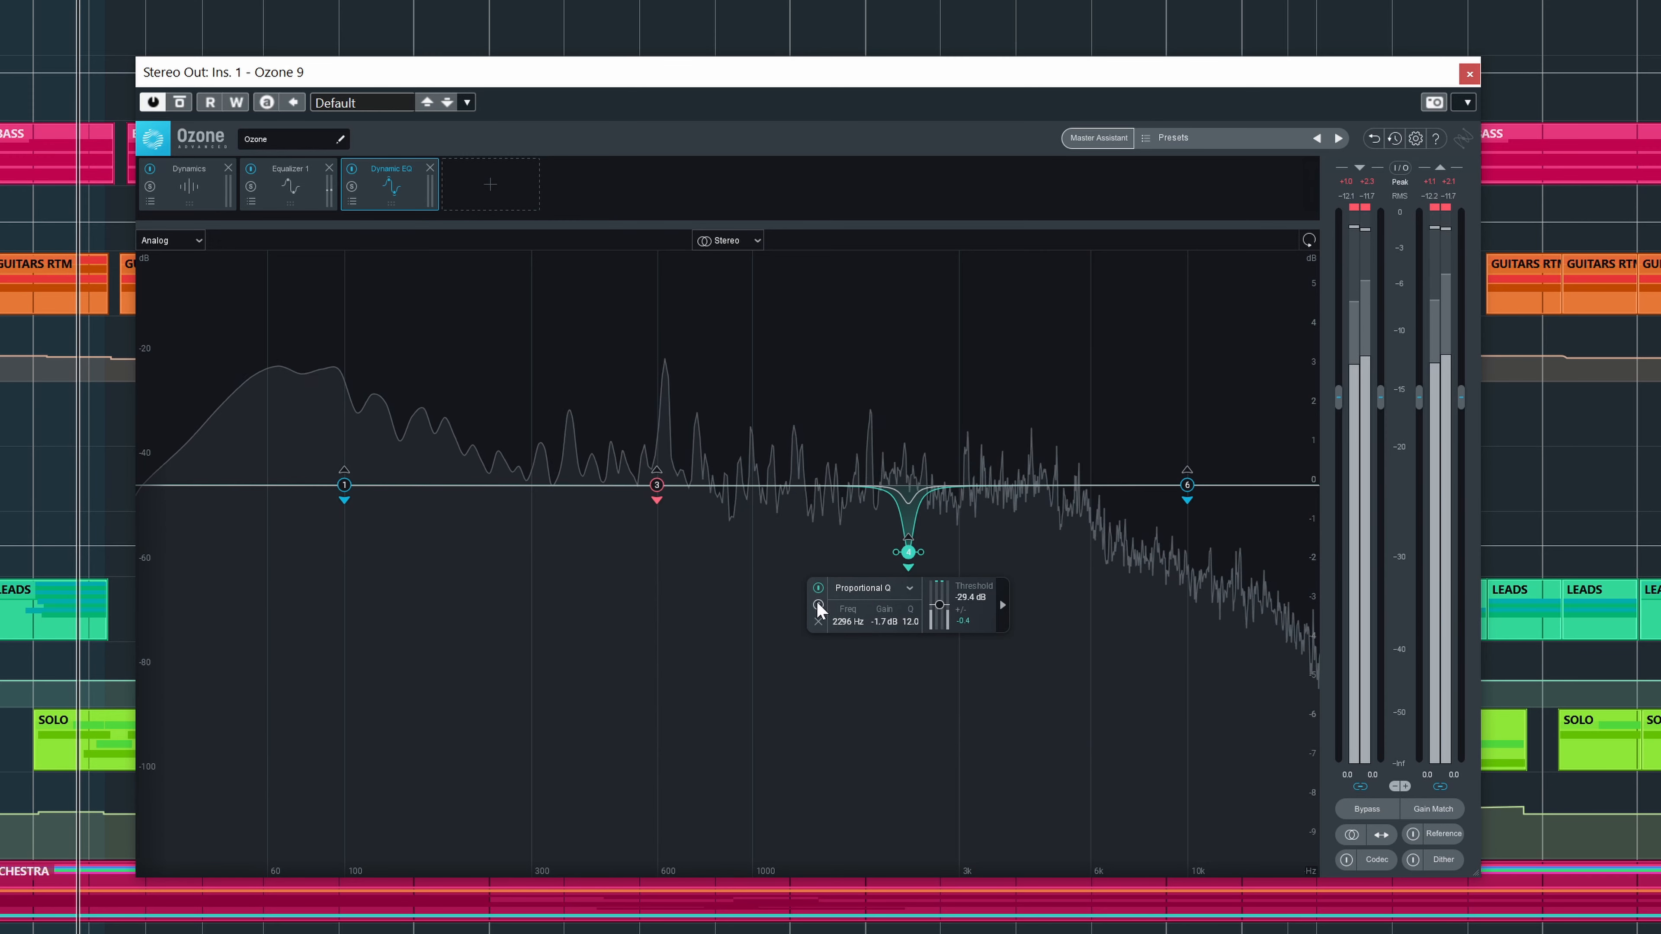
- Solo the 2296 Hz band briefly, and switch it off and on to compare its effect on the mix
click(817, 605)
click(817, 605)
click(817, 588)
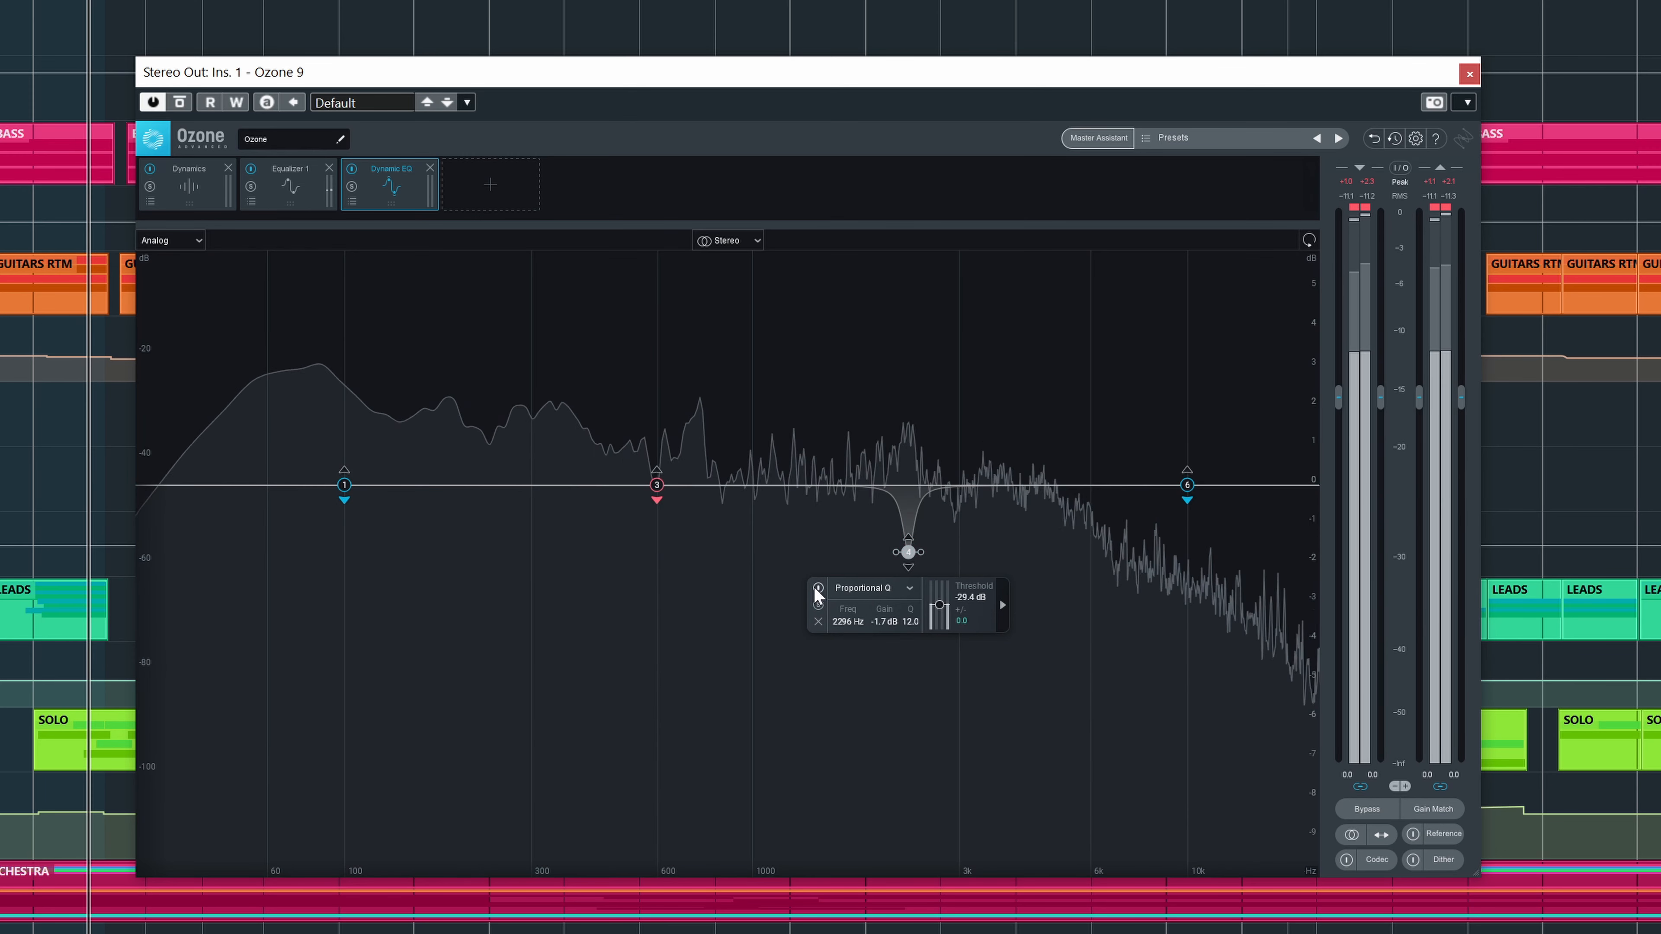
click(818, 588)
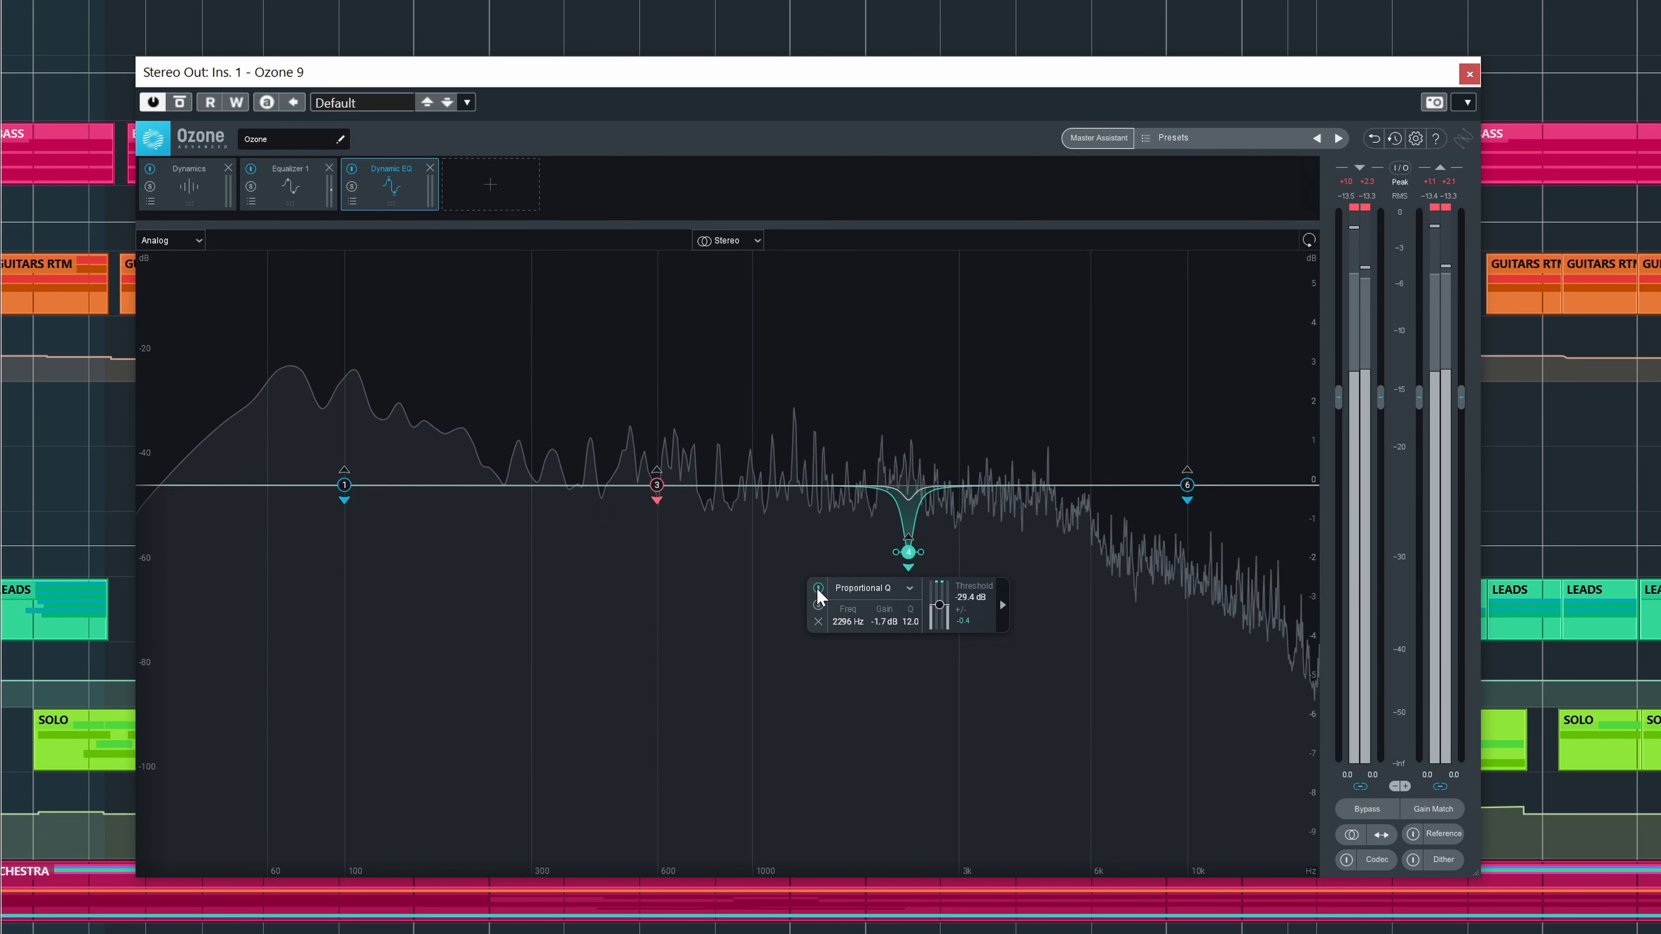
click(817, 588)
click(818, 588)
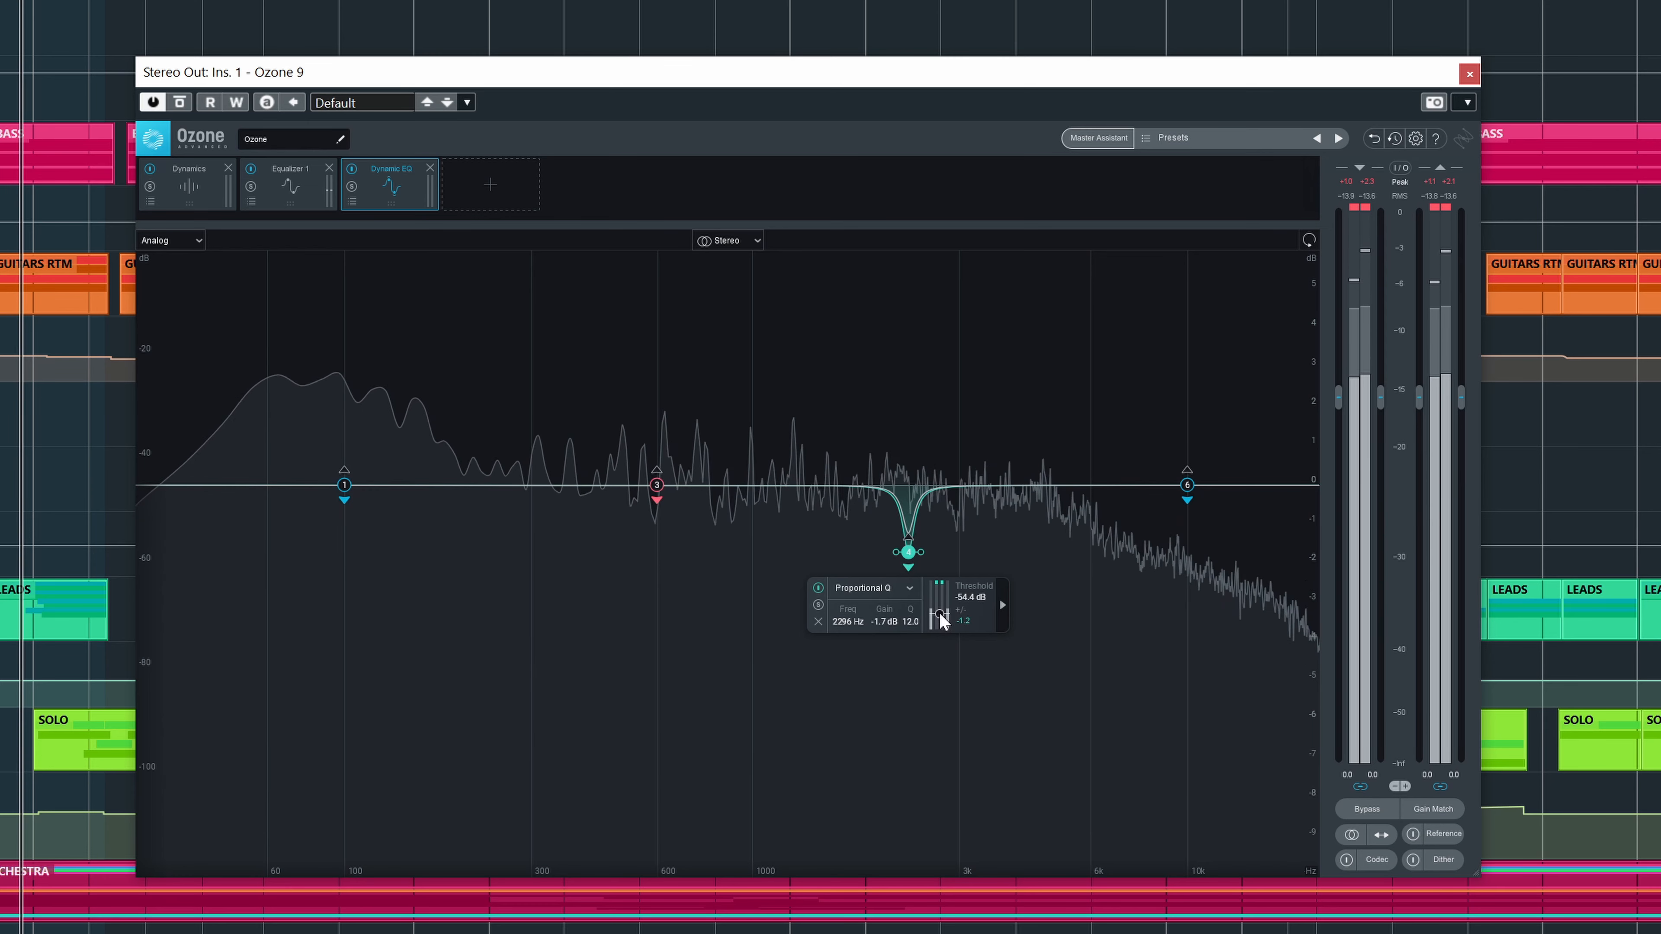
- Set the 2296 Hz band's threshold to about -37.7 dB and check the cut by toggling the band and its solo
drag(941, 602, 937, 607)
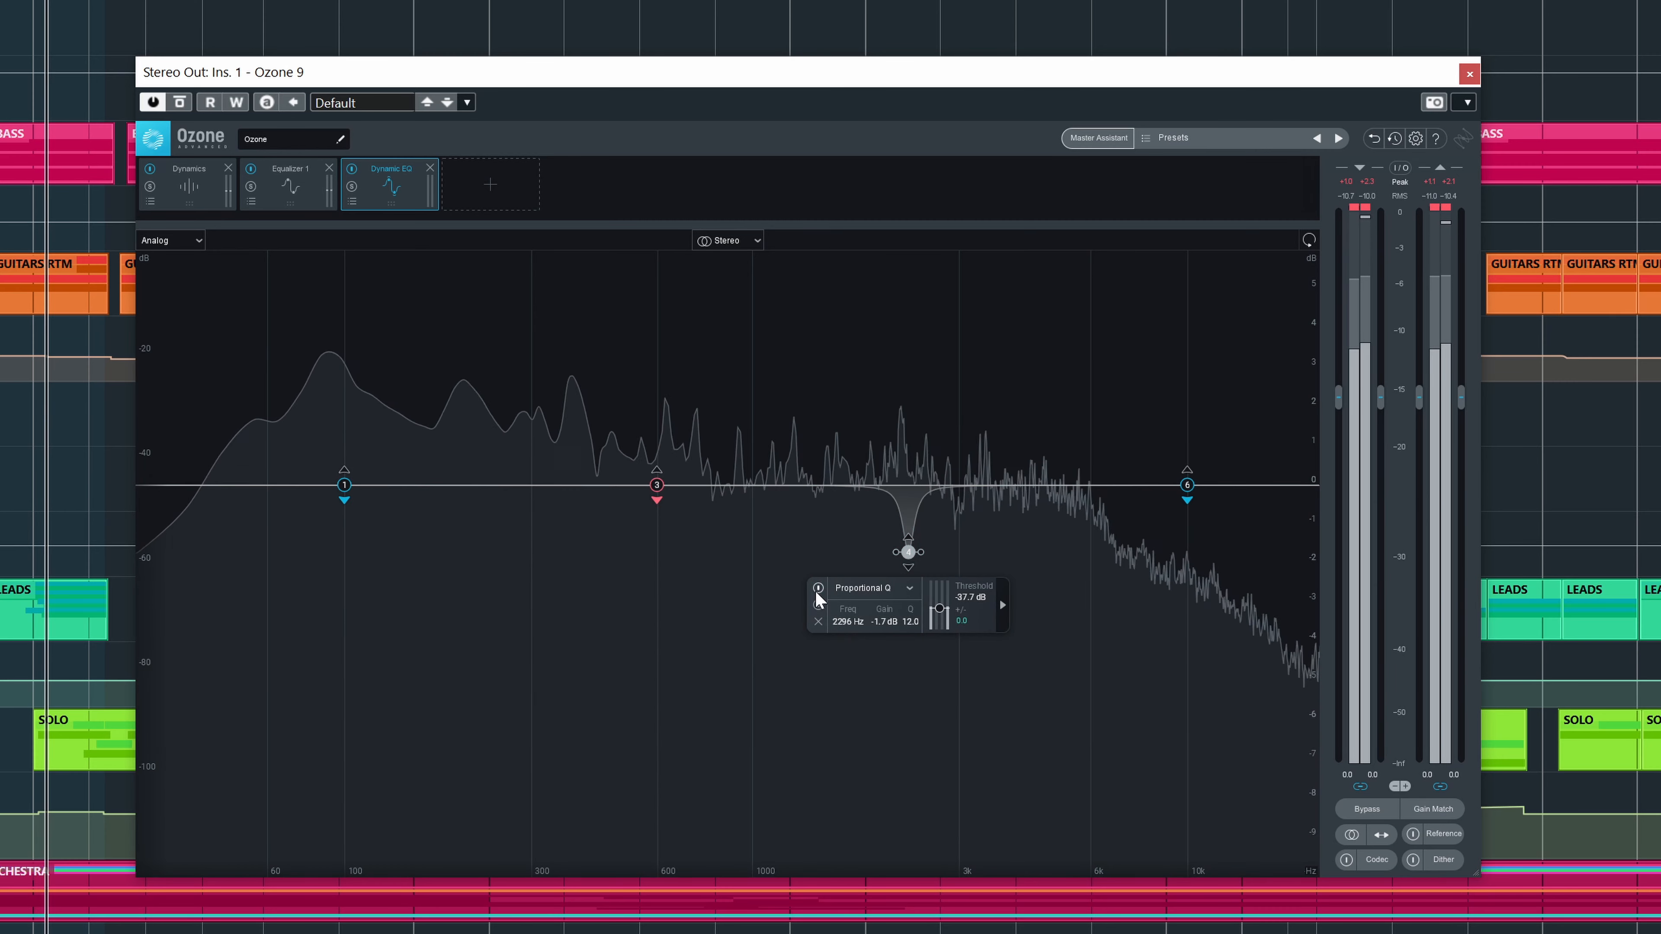
click(818, 588)
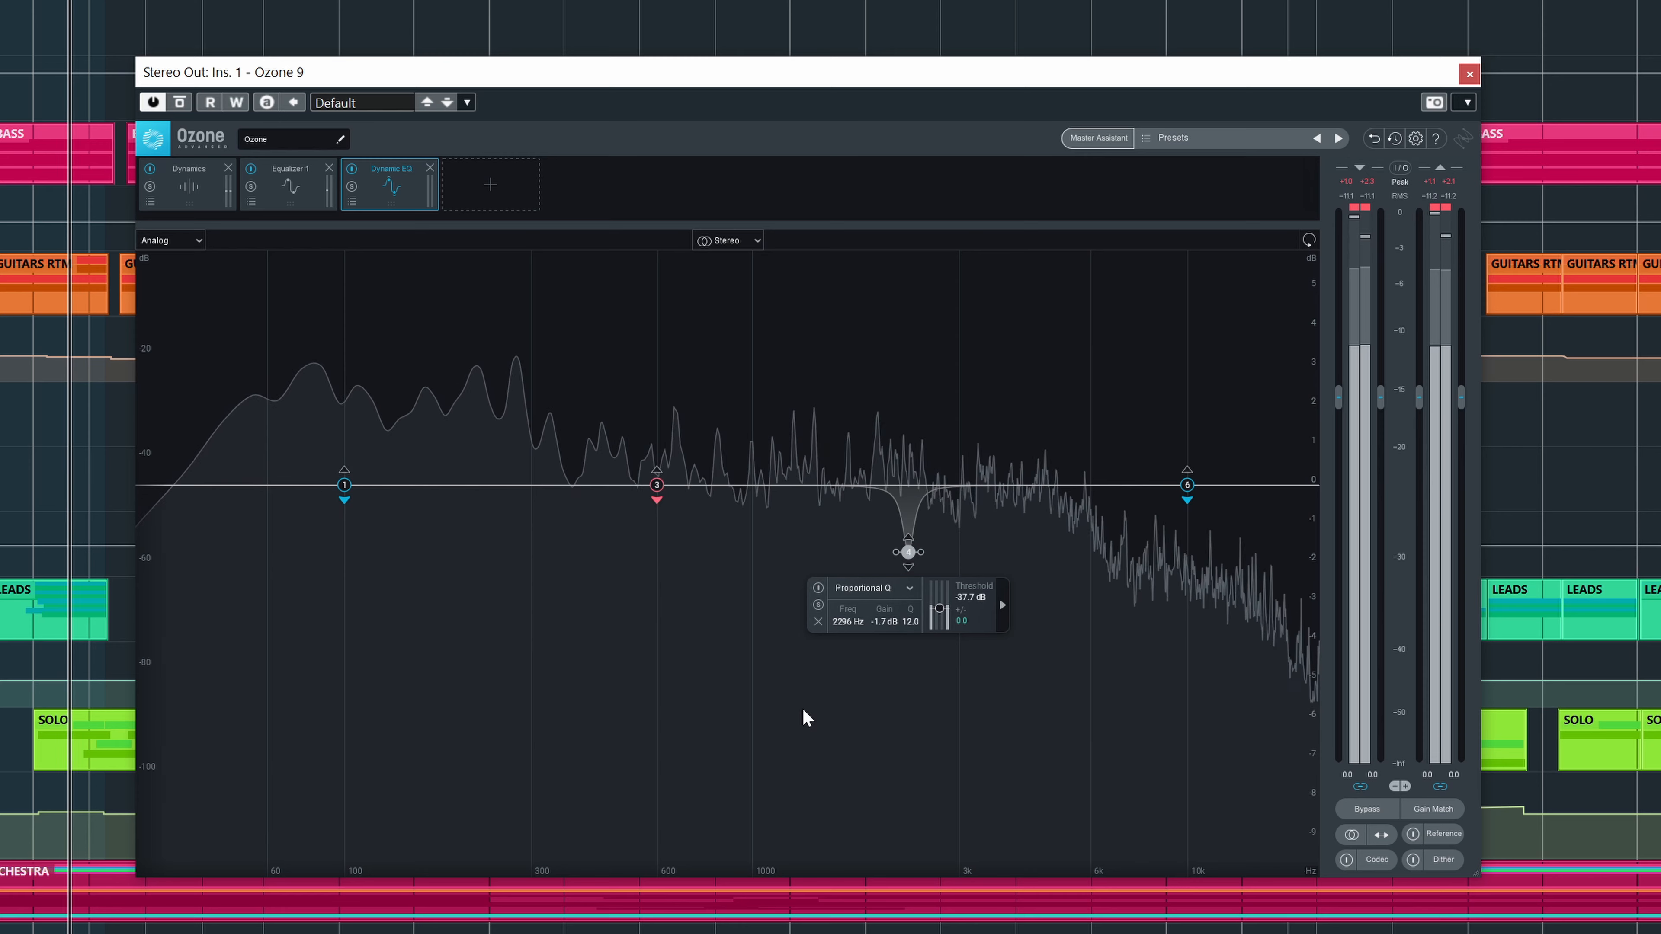
click(818, 588)
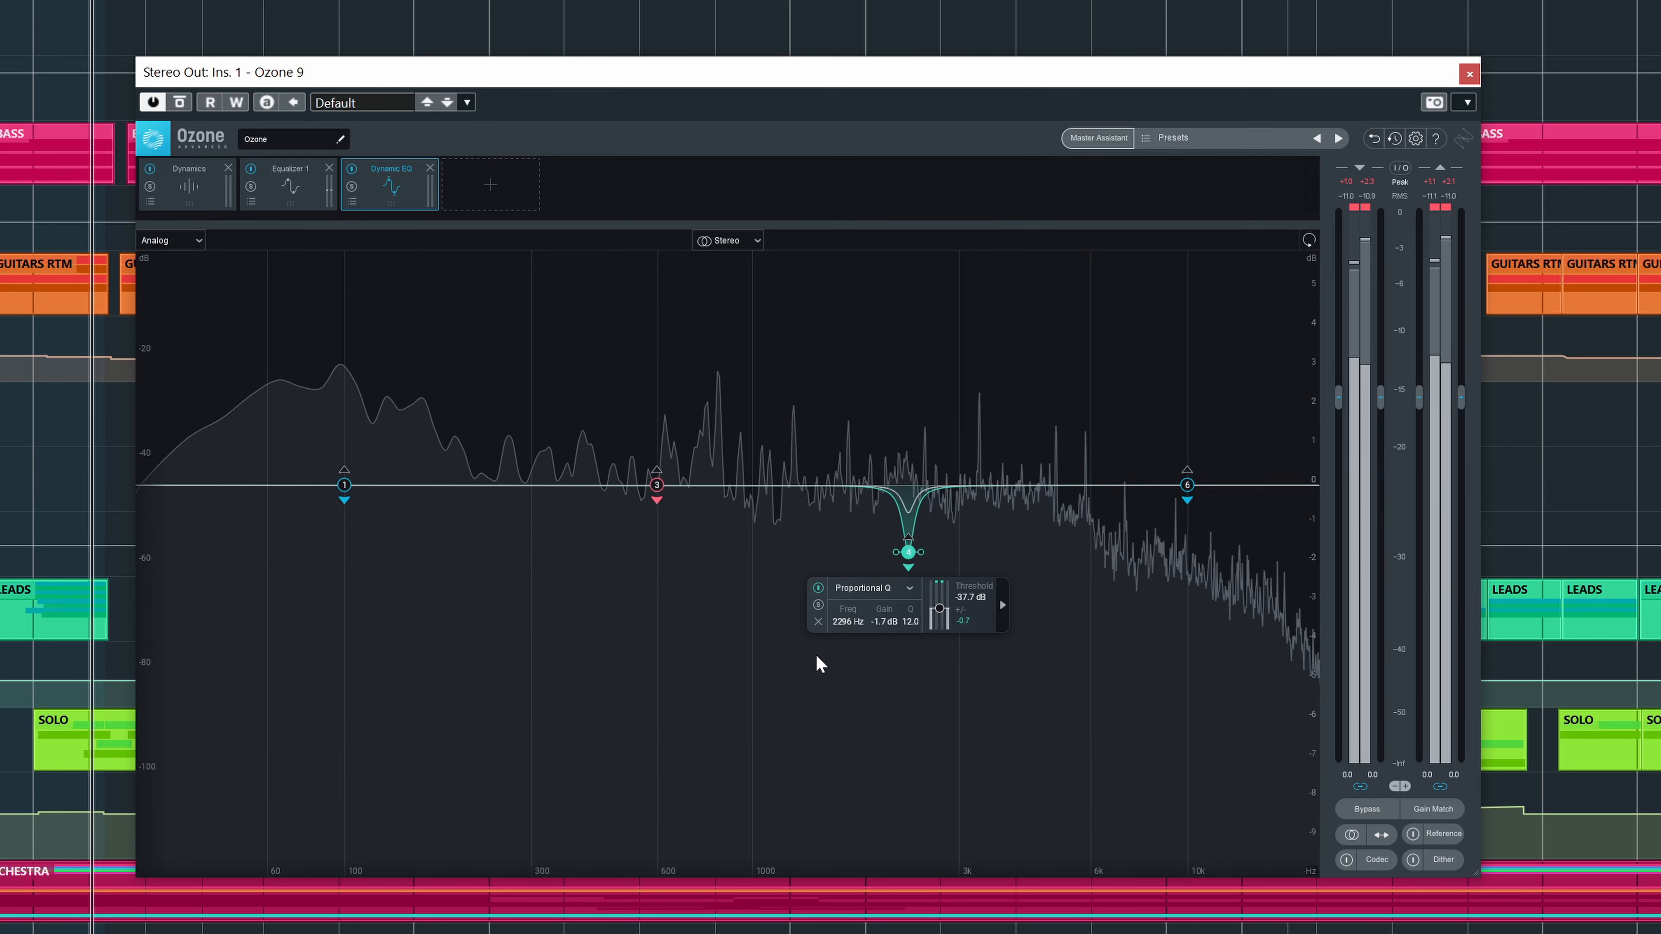
click(818, 605)
click(817, 605)
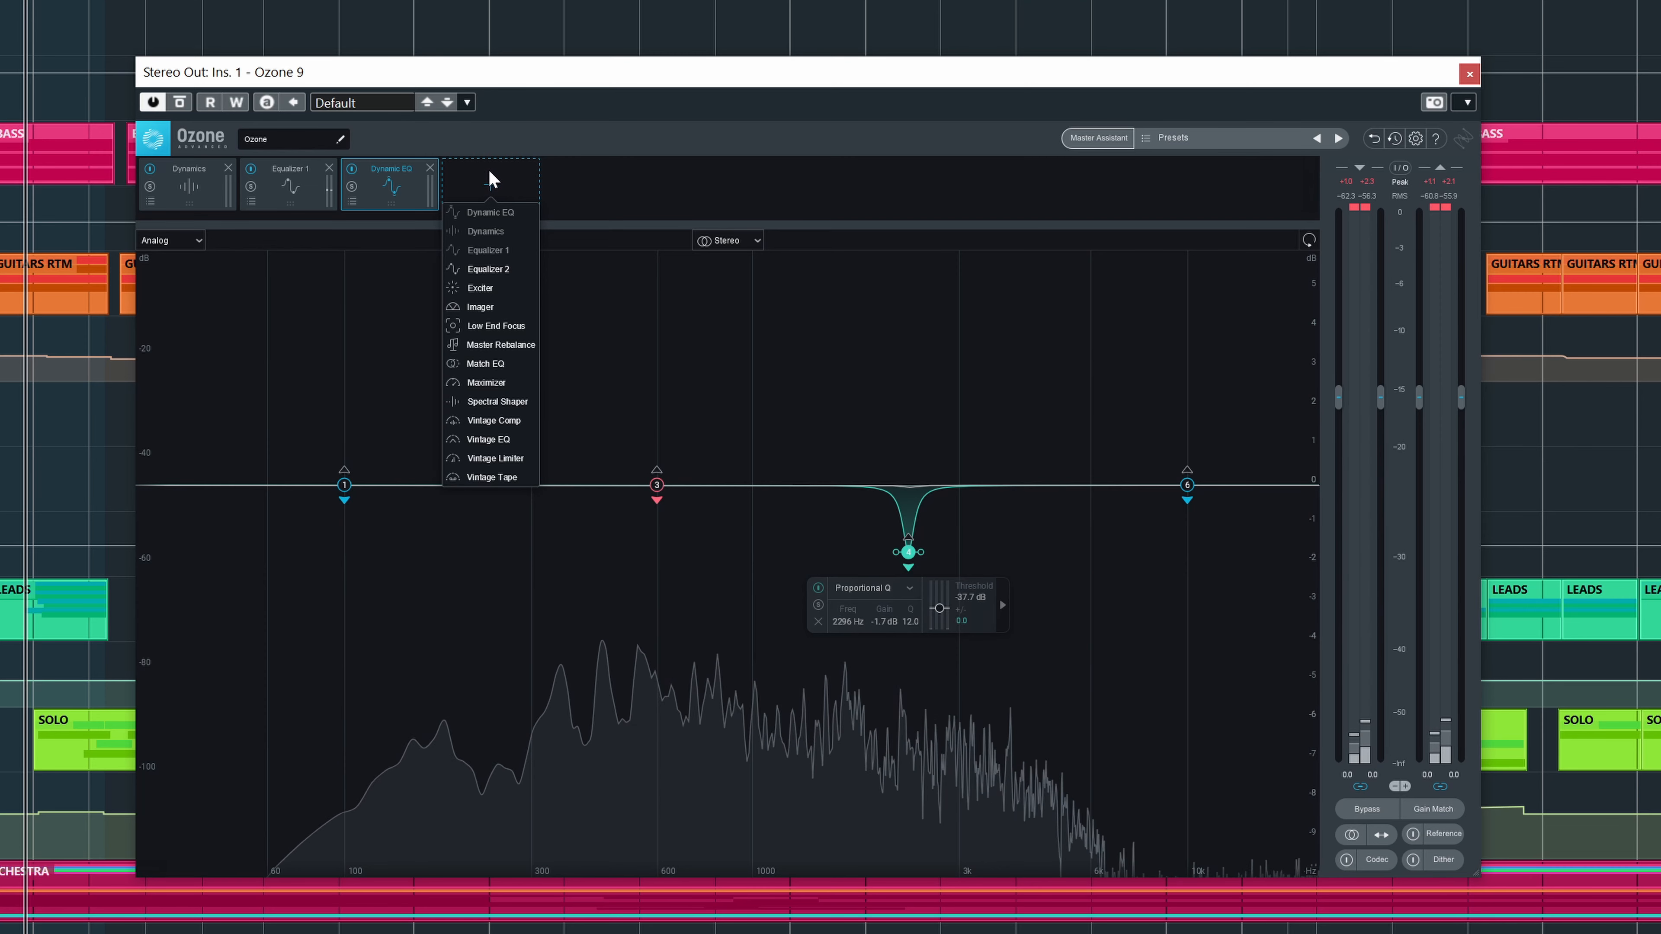
- Add an Imager module after Dynamic EQ and try its single band's stereo width, leaving it at 0.0
click(479, 307)
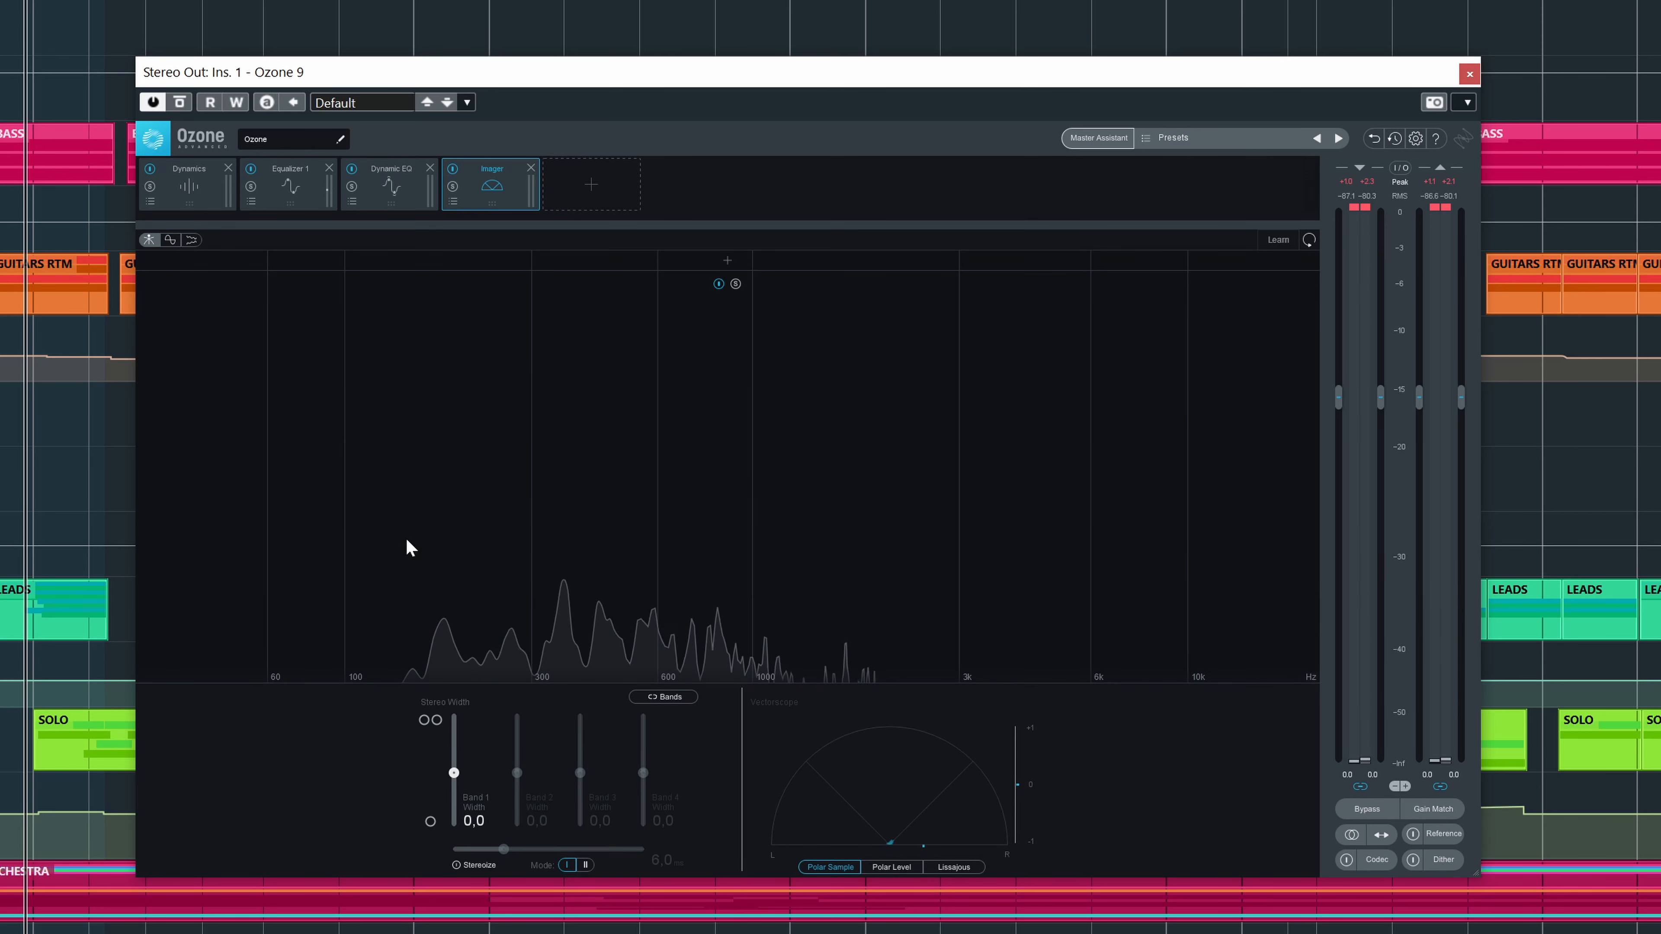
drag(454, 827, 455, 775)
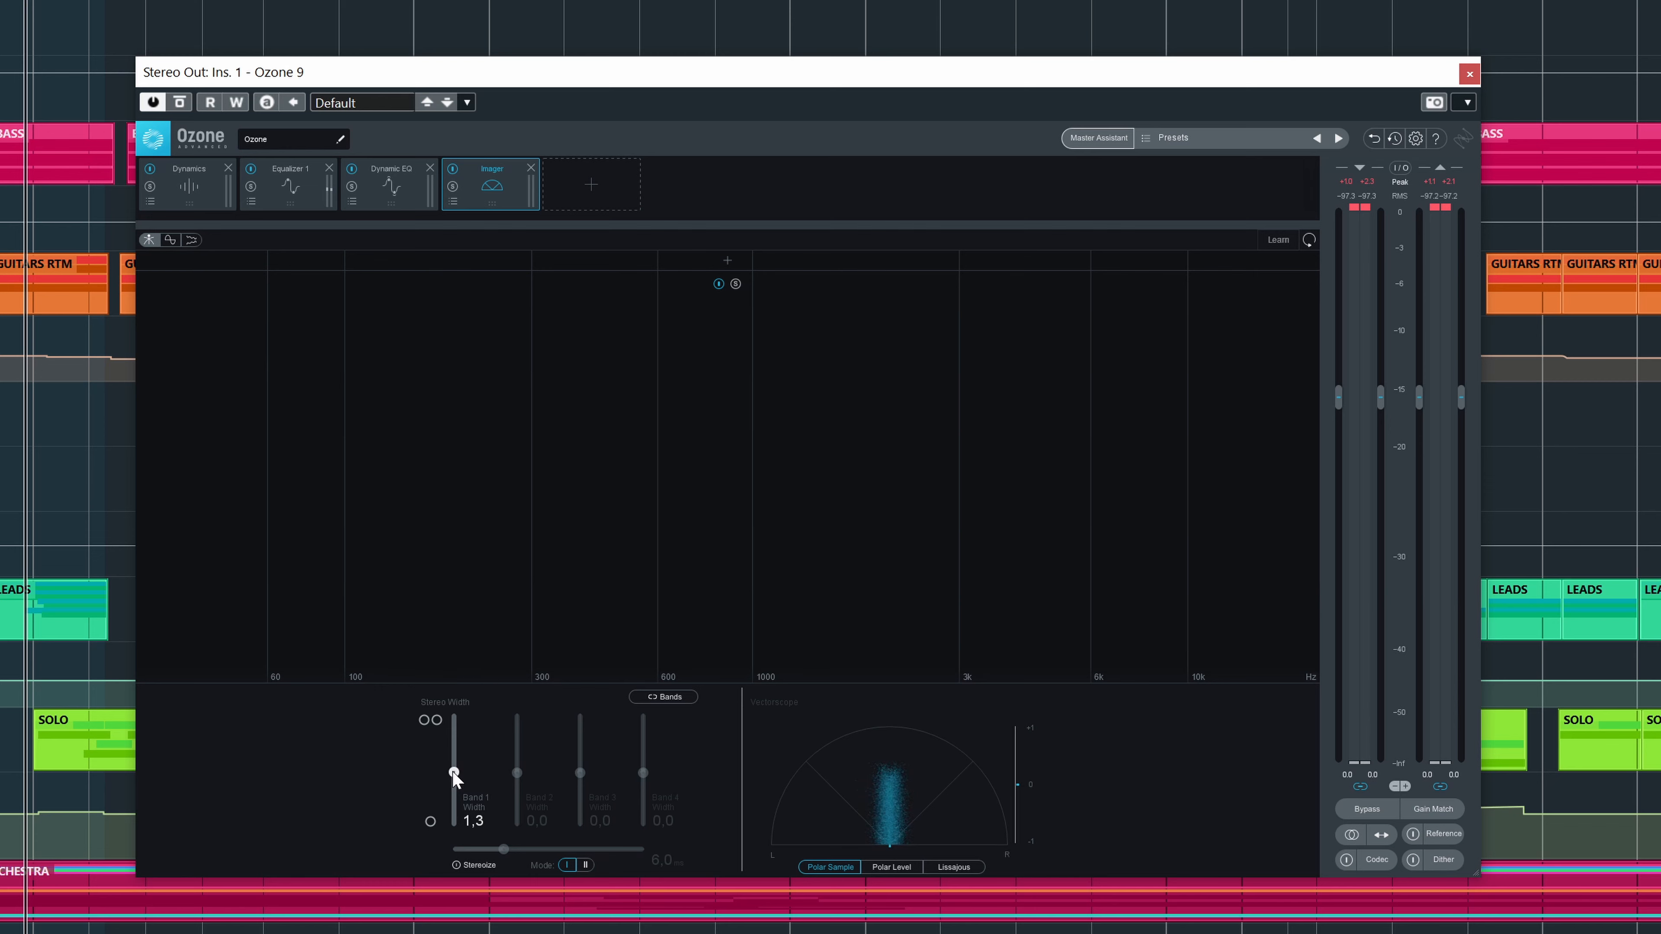
drag(452, 770, 453, 774)
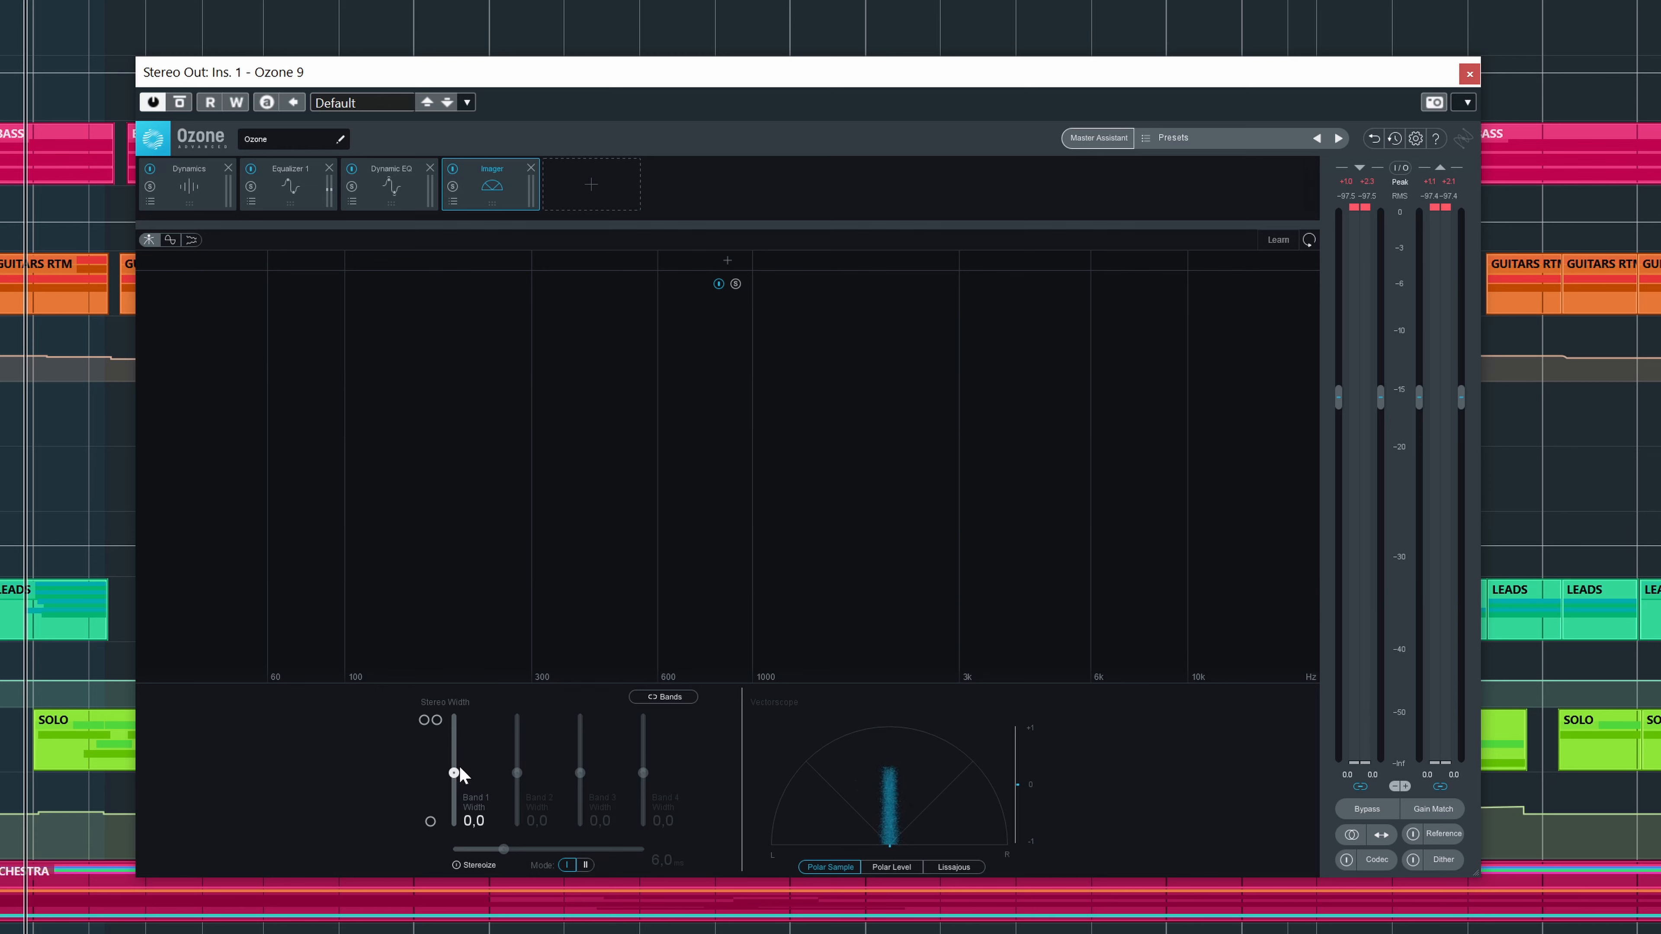
- Split the Imager into three bands with crossovers at about 130 Hz and 450 Hz, auditioning the high band during playback
click(724, 265)
click(1041, 261)
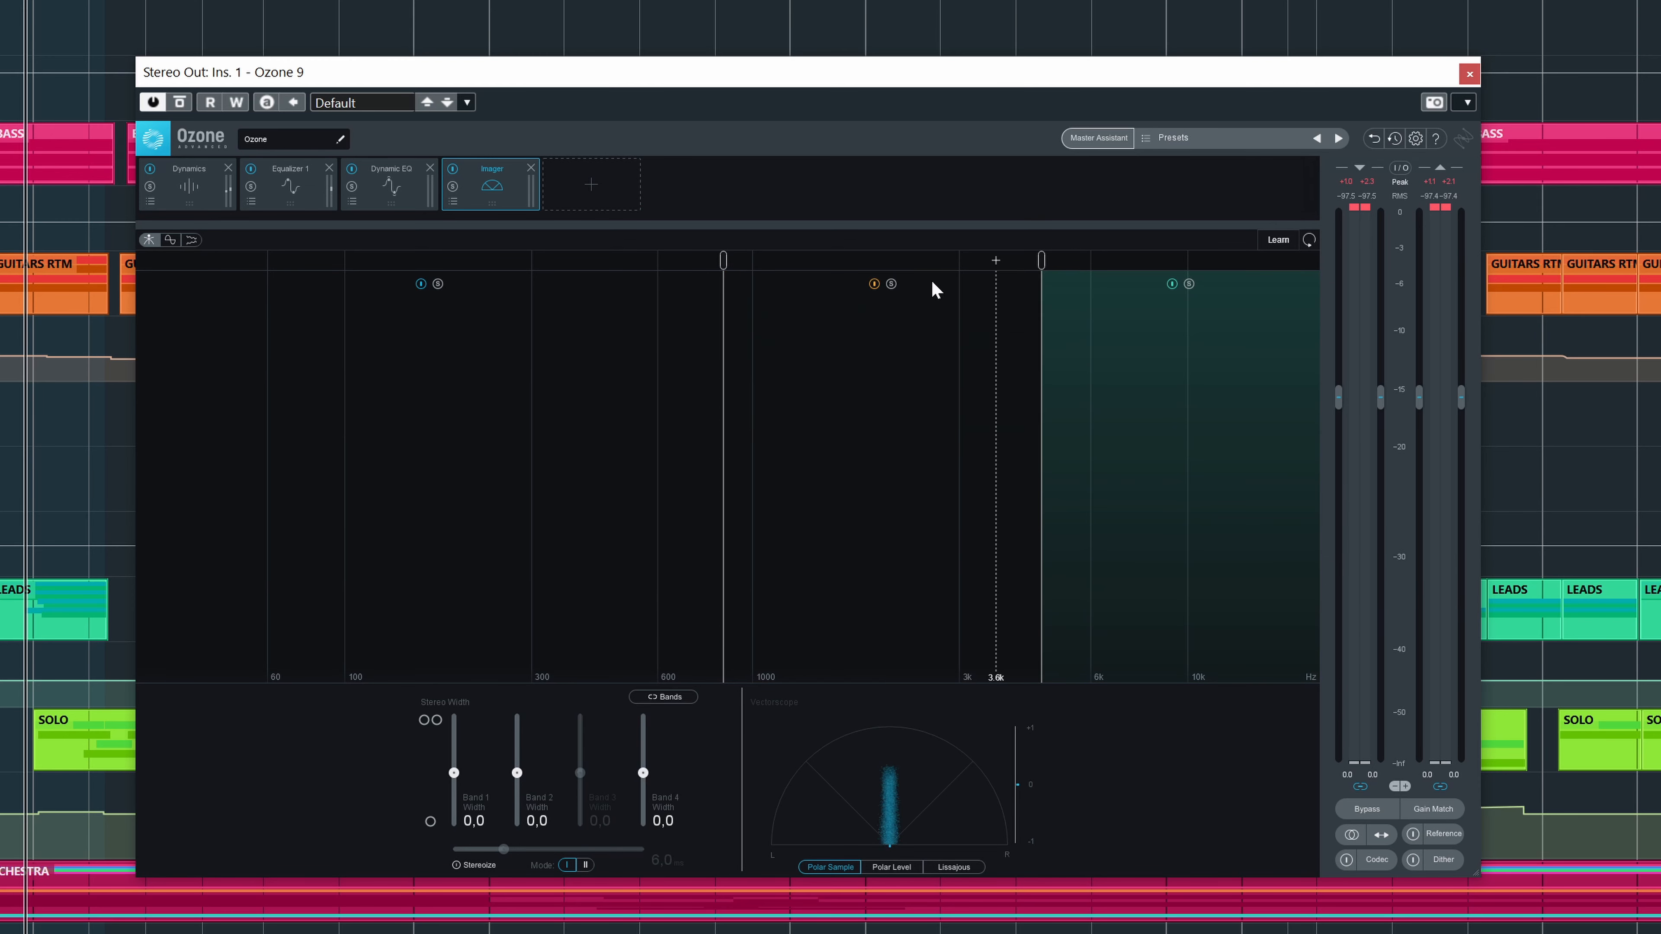
drag(1041, 262, 567, 293)
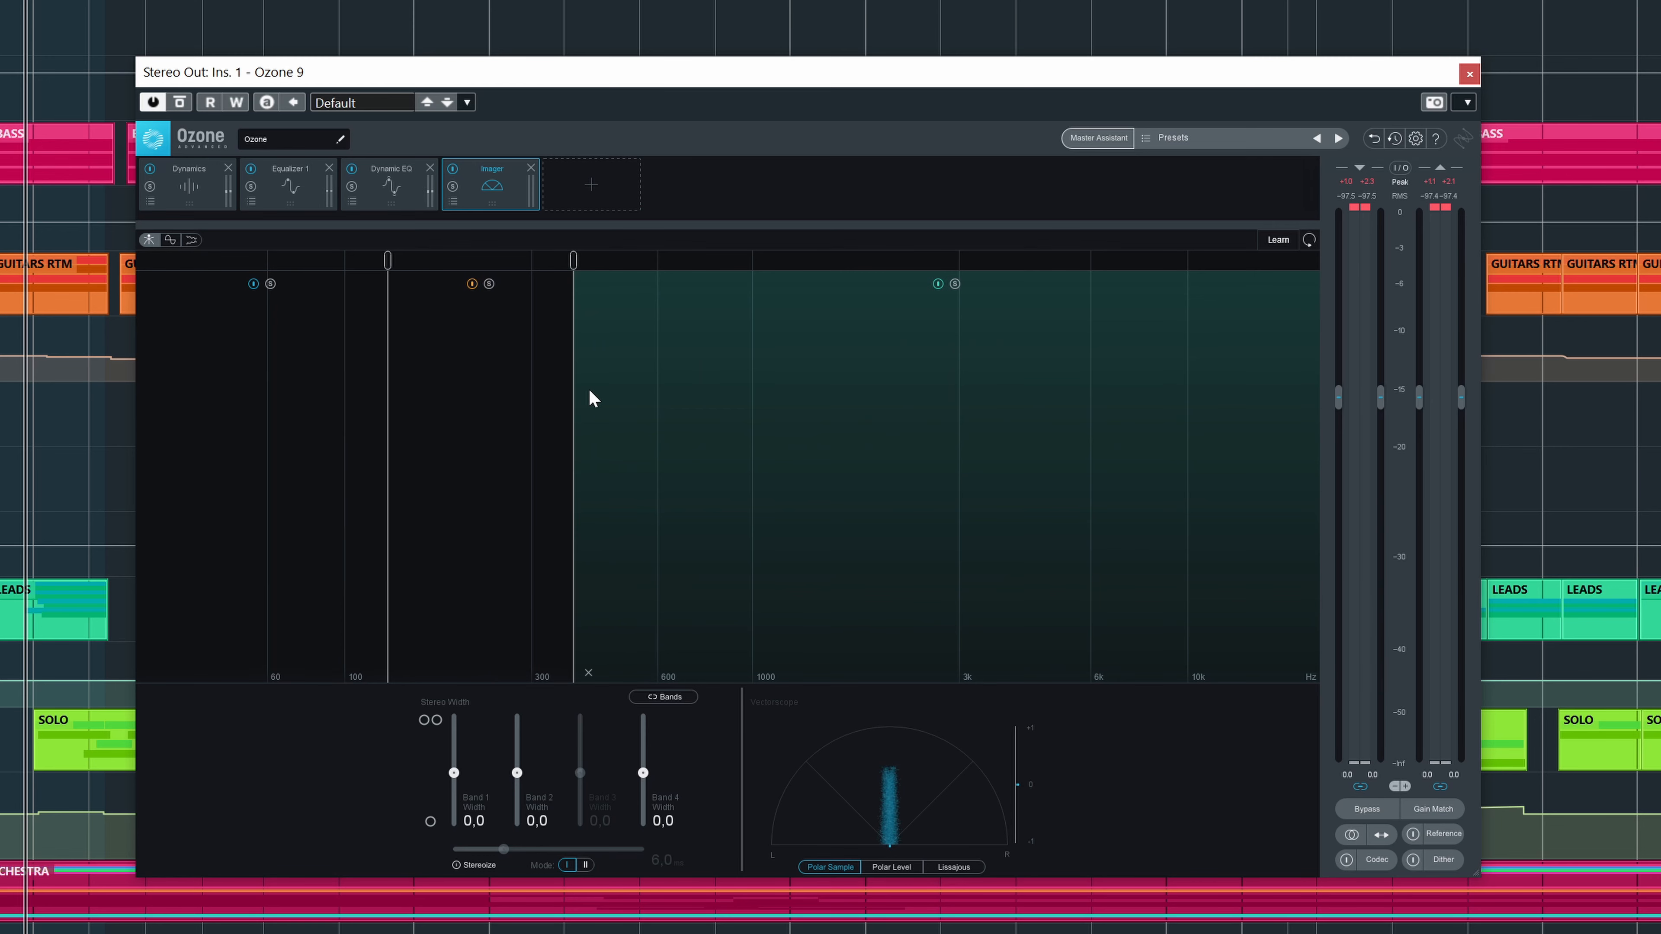
click(954, 284)
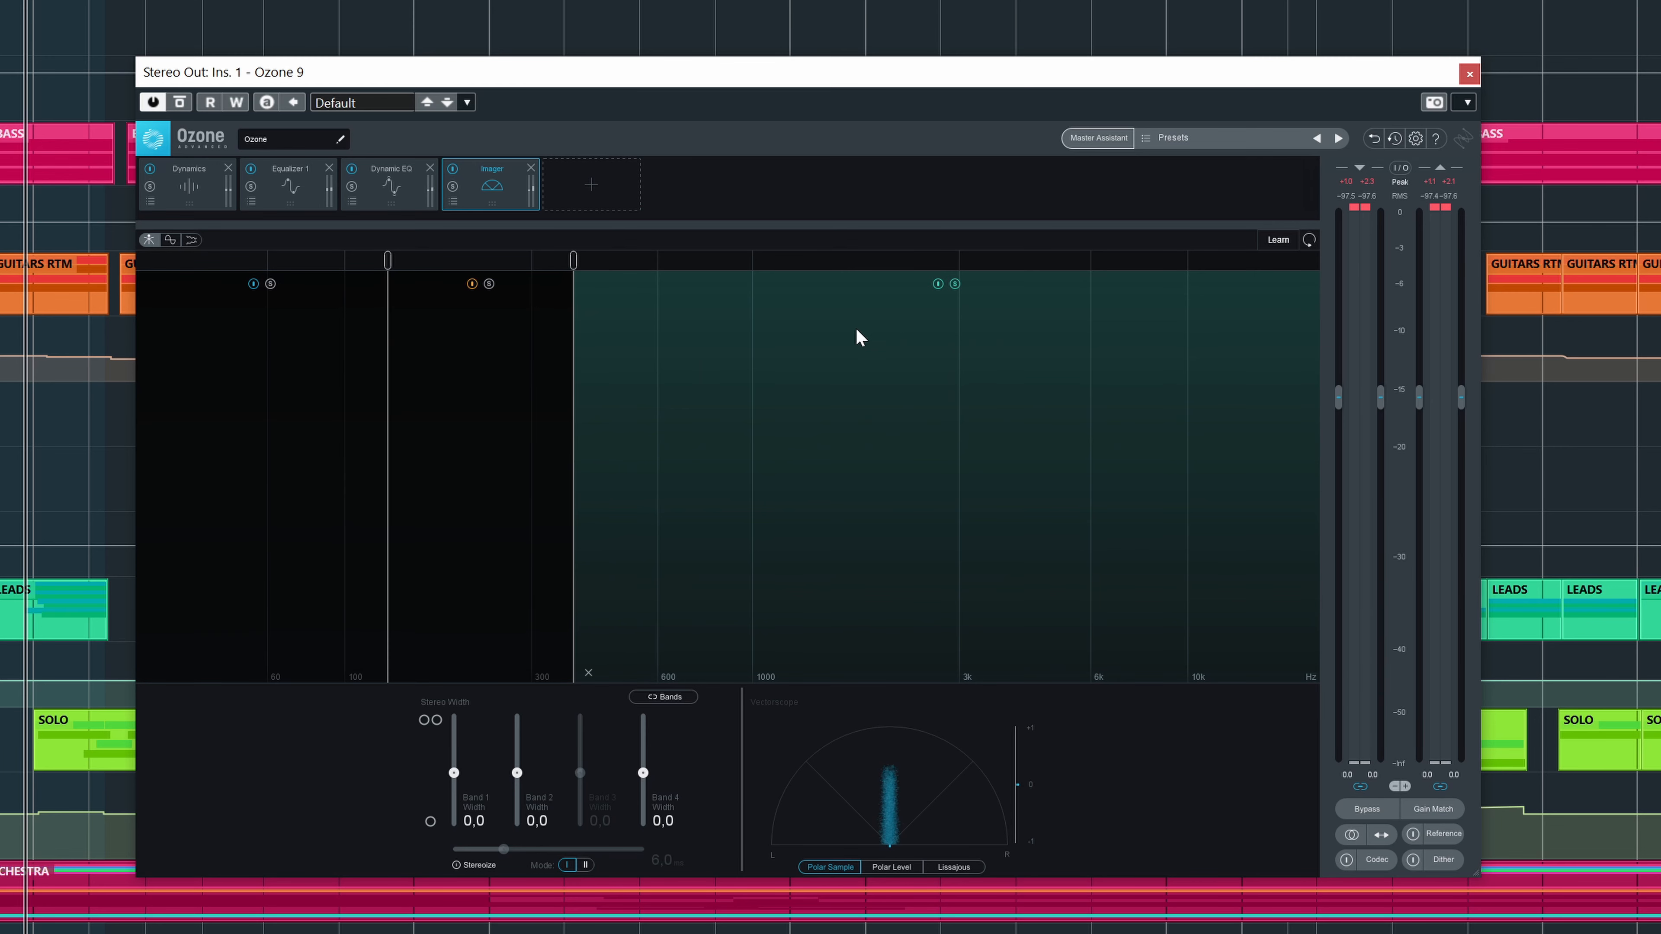
key(space)
drag(570, 260, 603, 275)
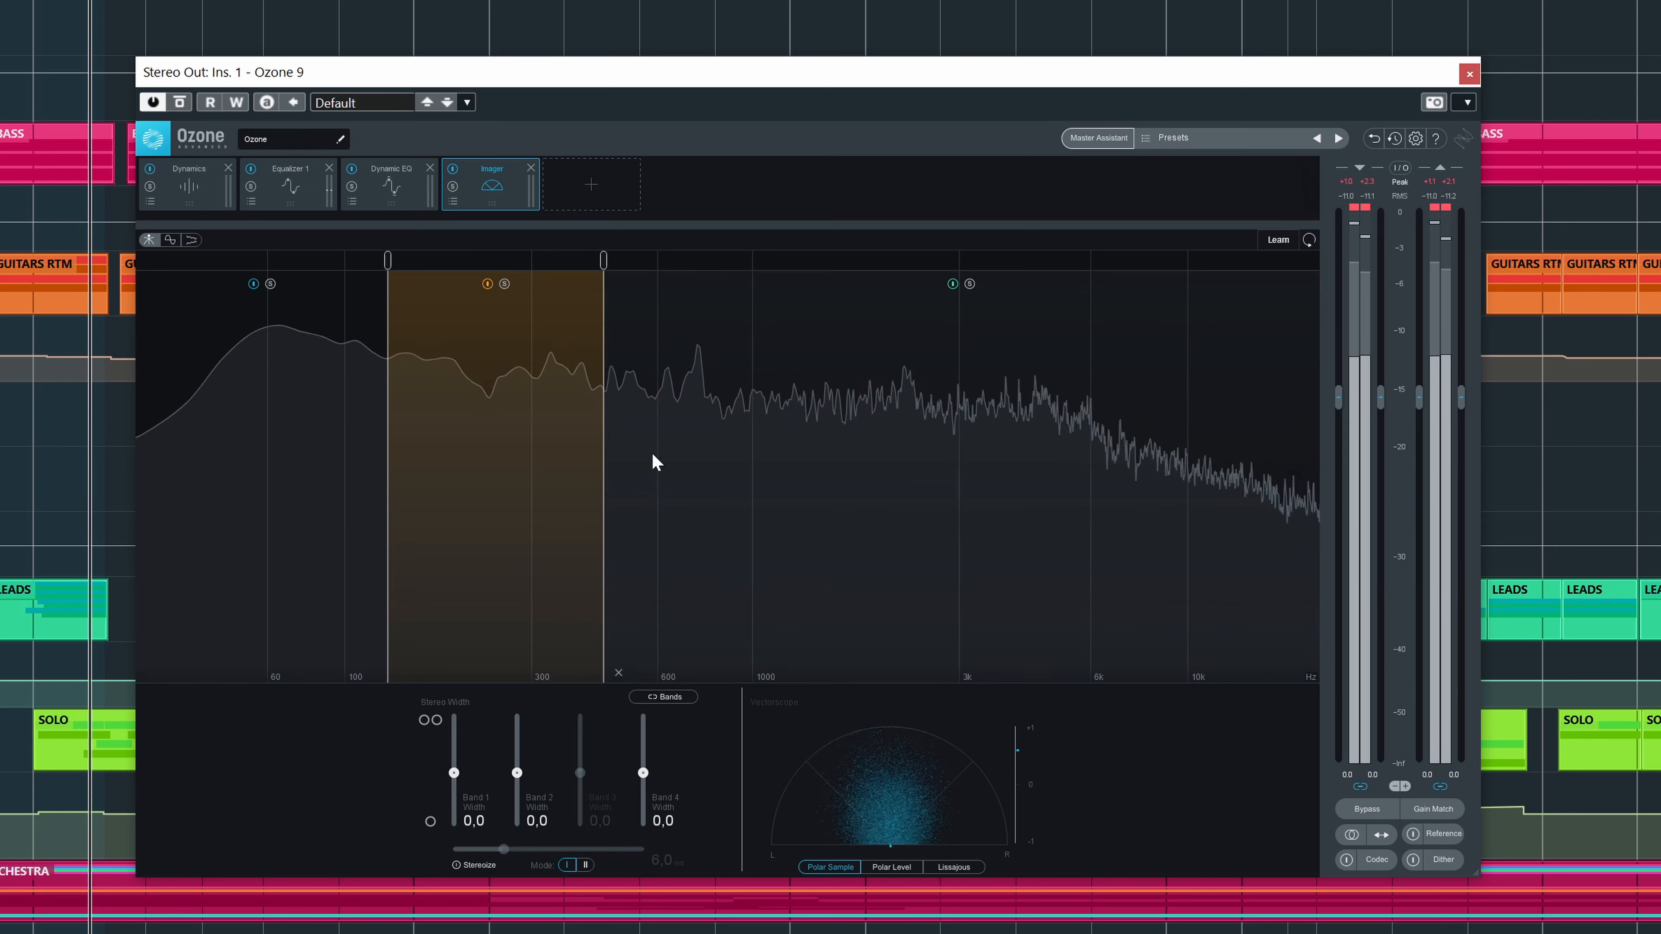
- Try narrow and very wide stereo settings on the high band and set its width to 17.7
drag(643, 773, 639, 814)
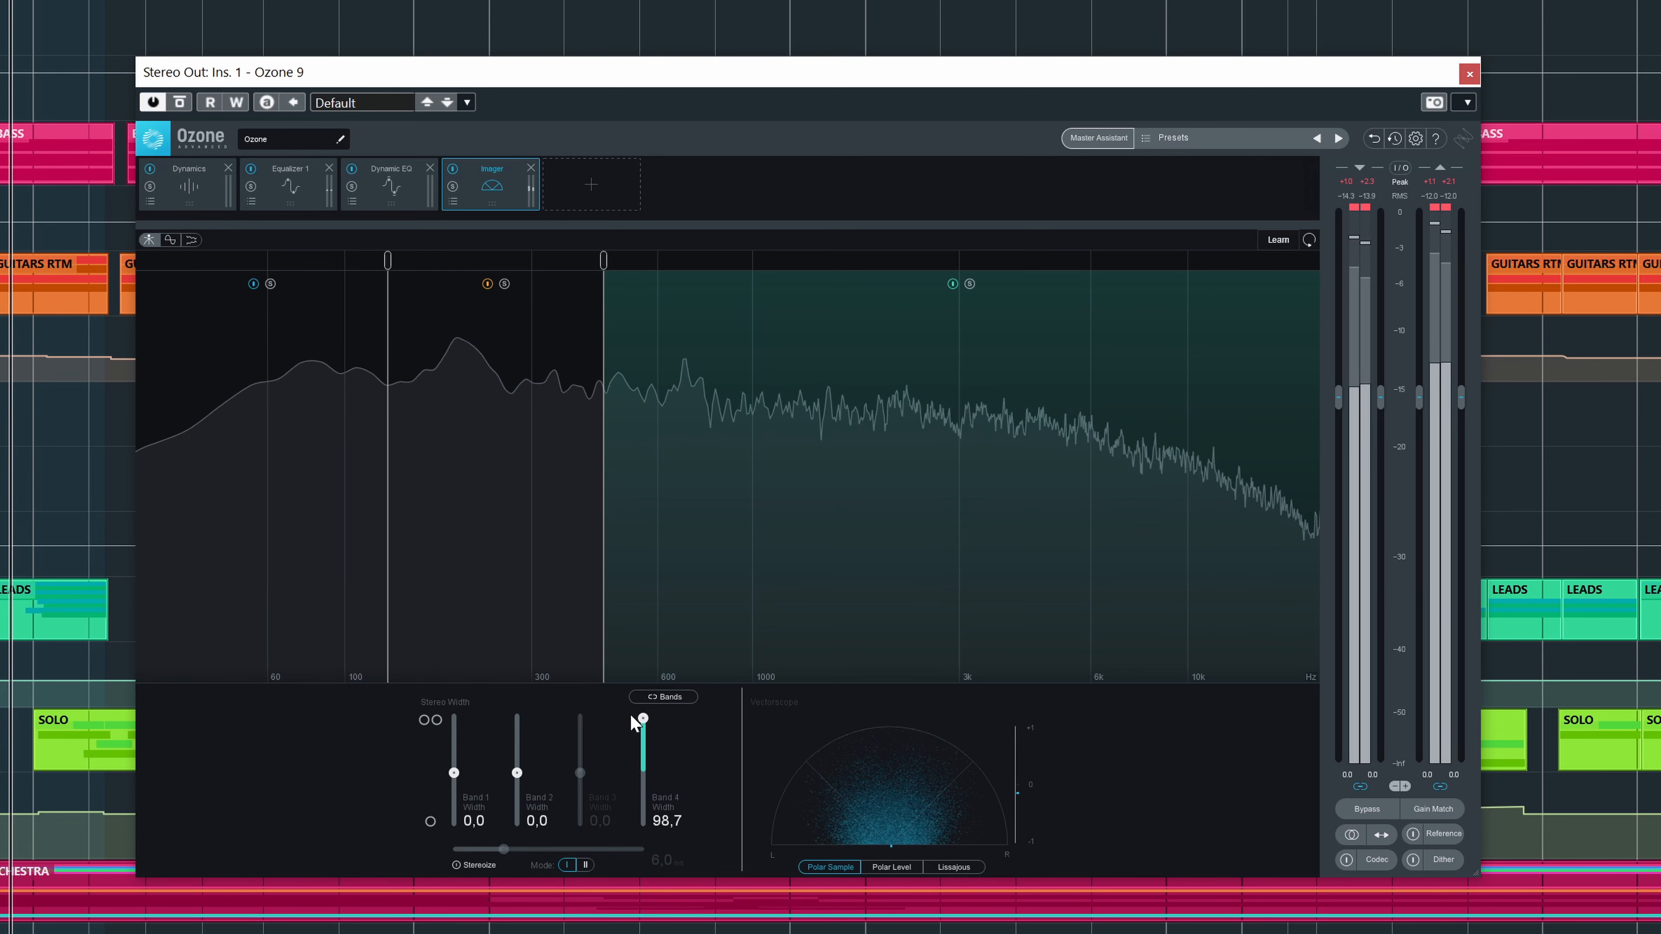
drag(643, 717, 647, 763)
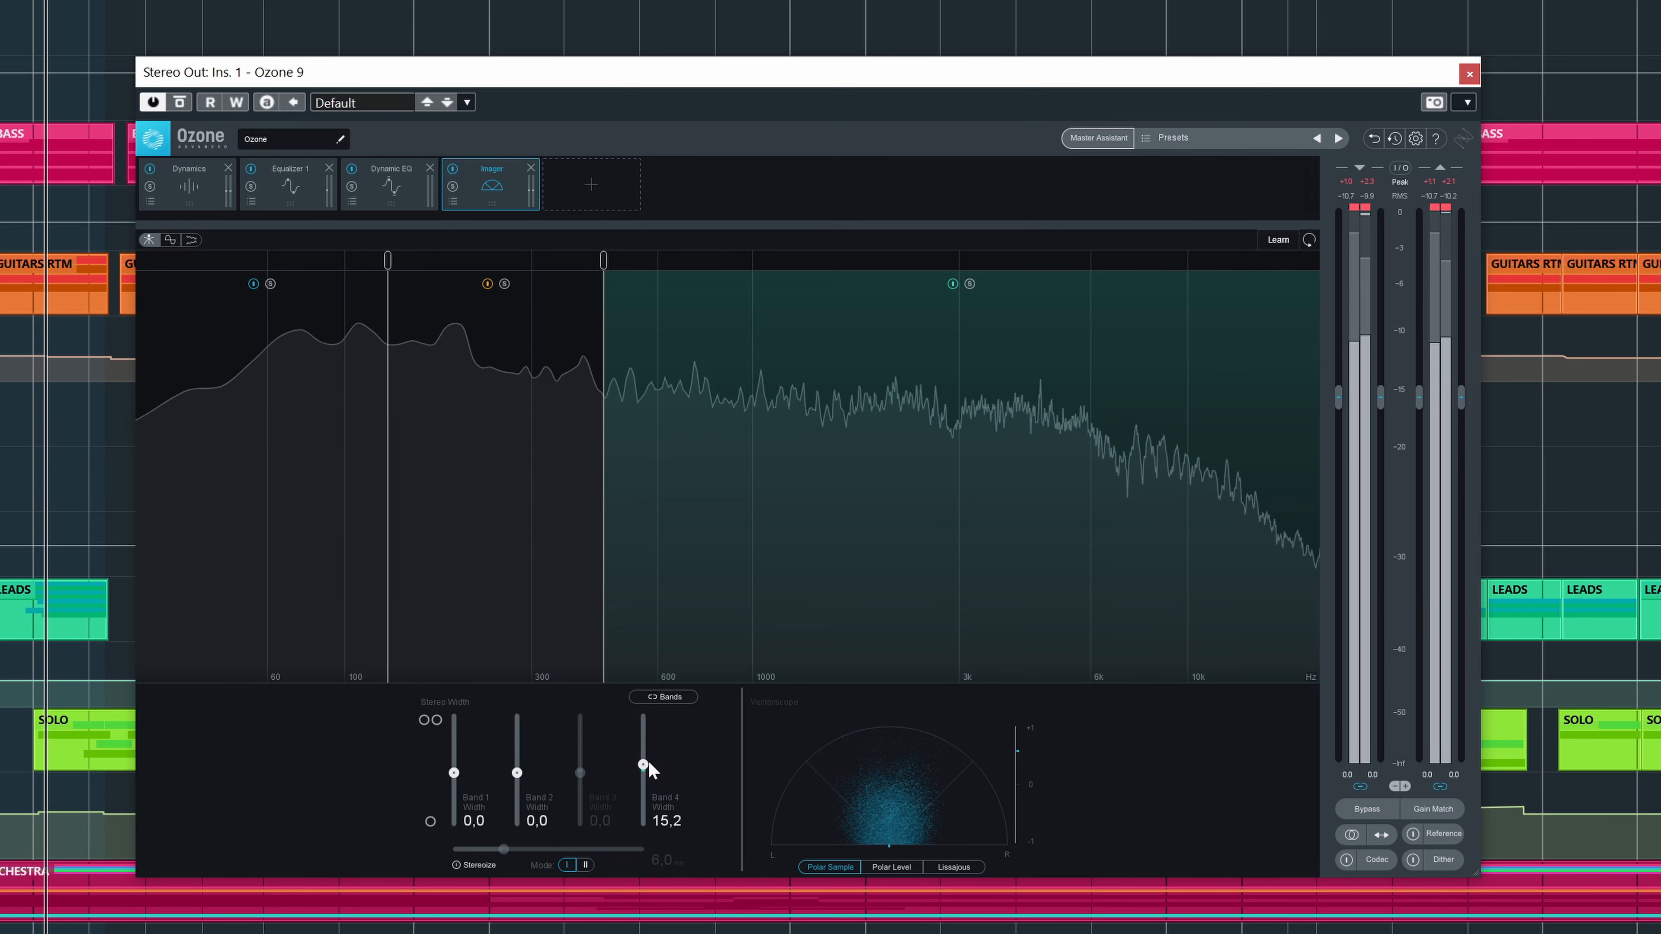
drag(649, 761, 650, 759)
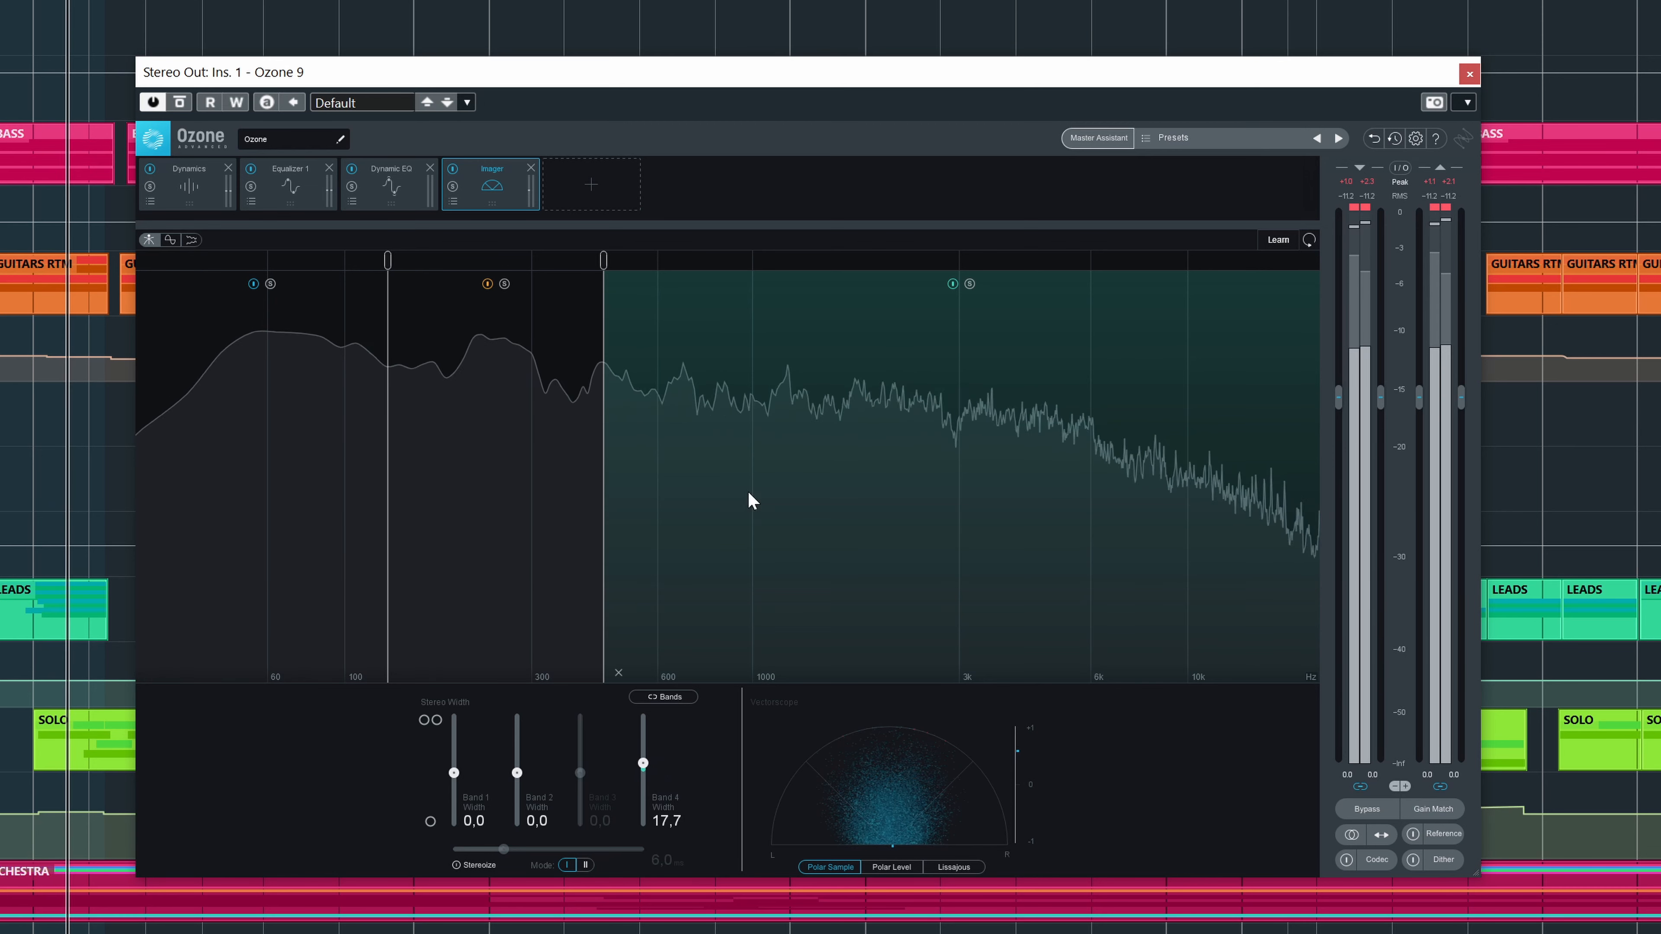
- Solo the Imager's middle band briefly and fine-tune the crossover between the middle and high bands
click(505, 283)
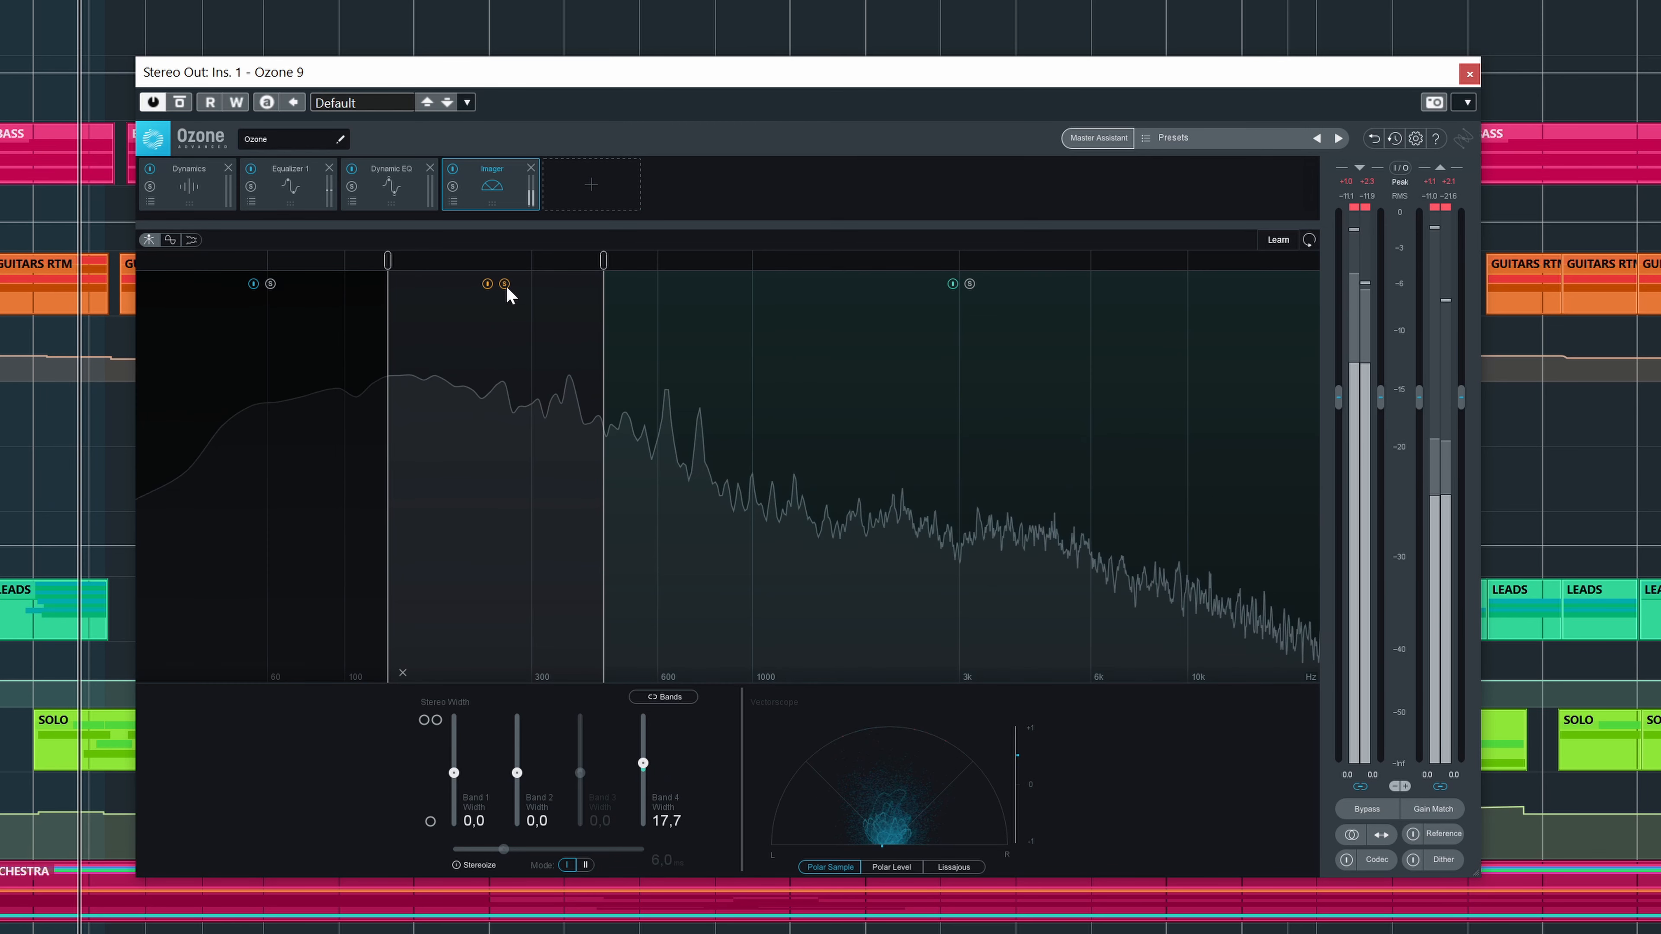
click(505, 284)
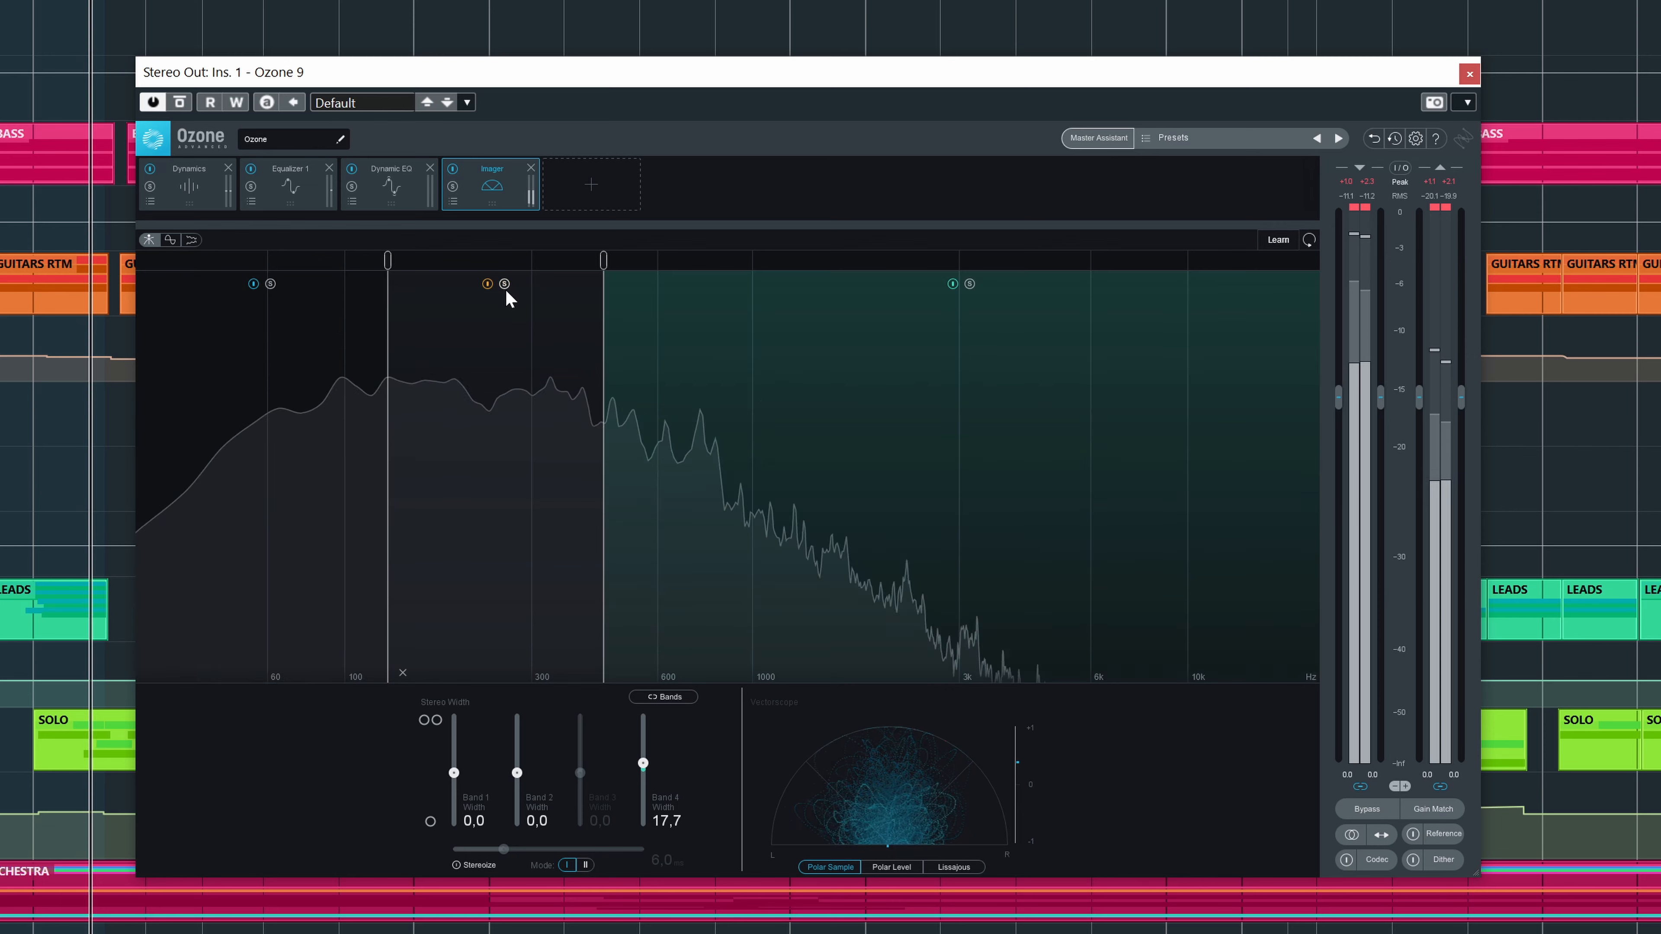
drag(604, 261, 604, 261)
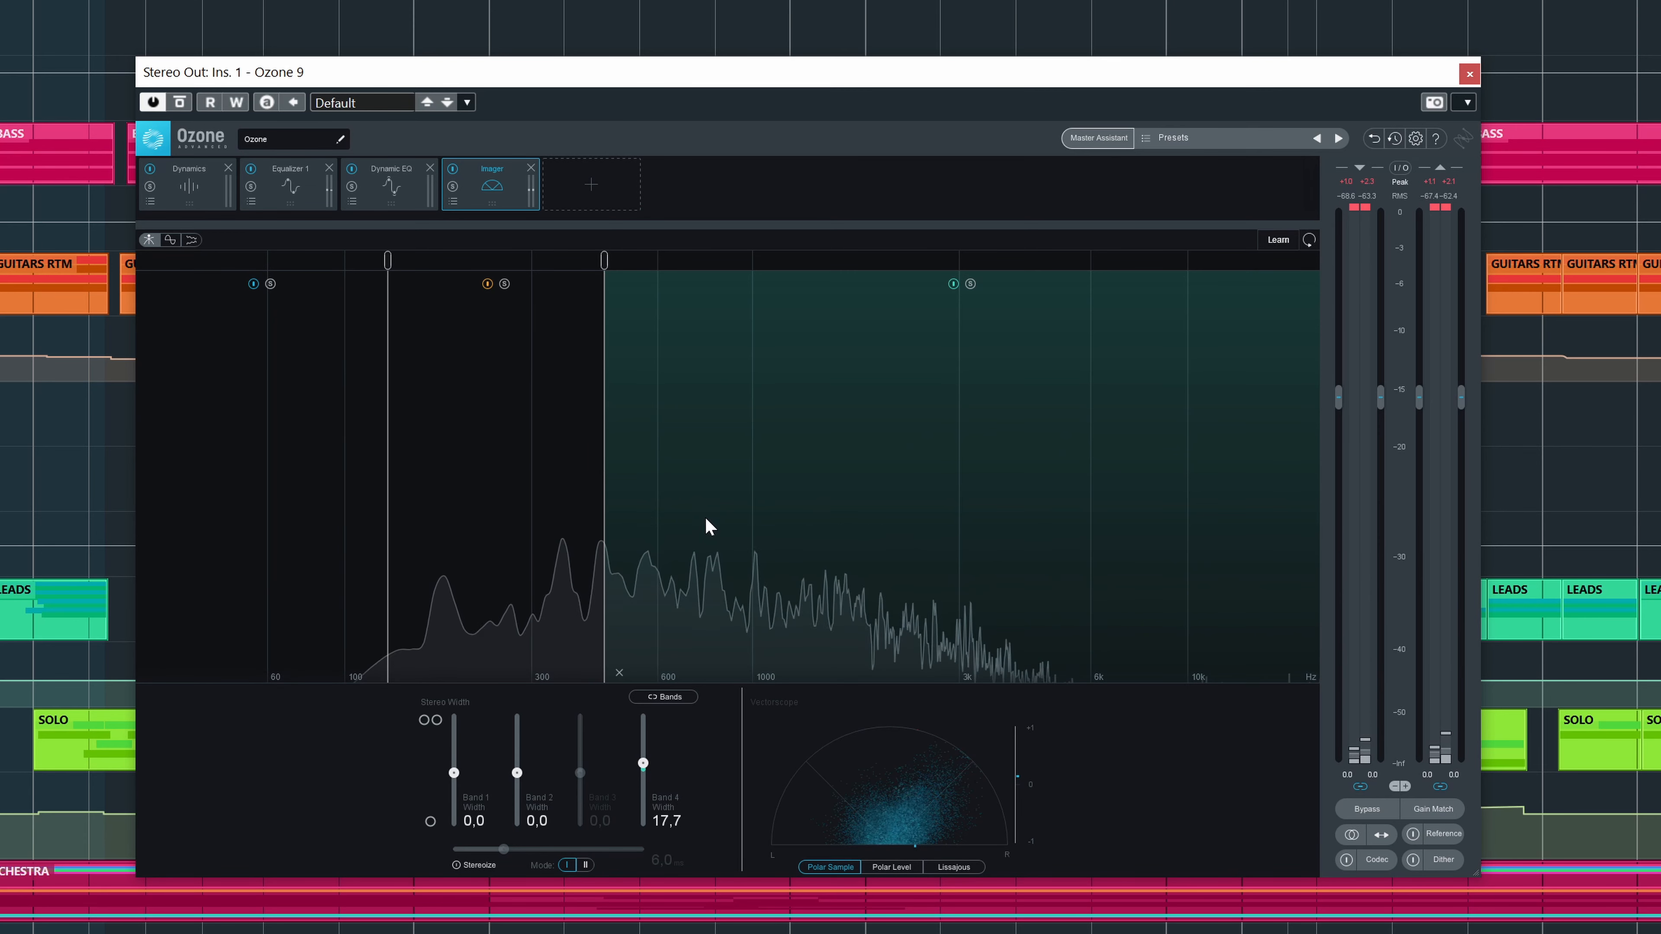
- Set the Imager's high band width to 12.7 and check the band by soloing it briefly
mouse_move(641, 767)
mouse_down()
mouse_move(642, 720)
mouse_move(644, 767)
mouse_up()
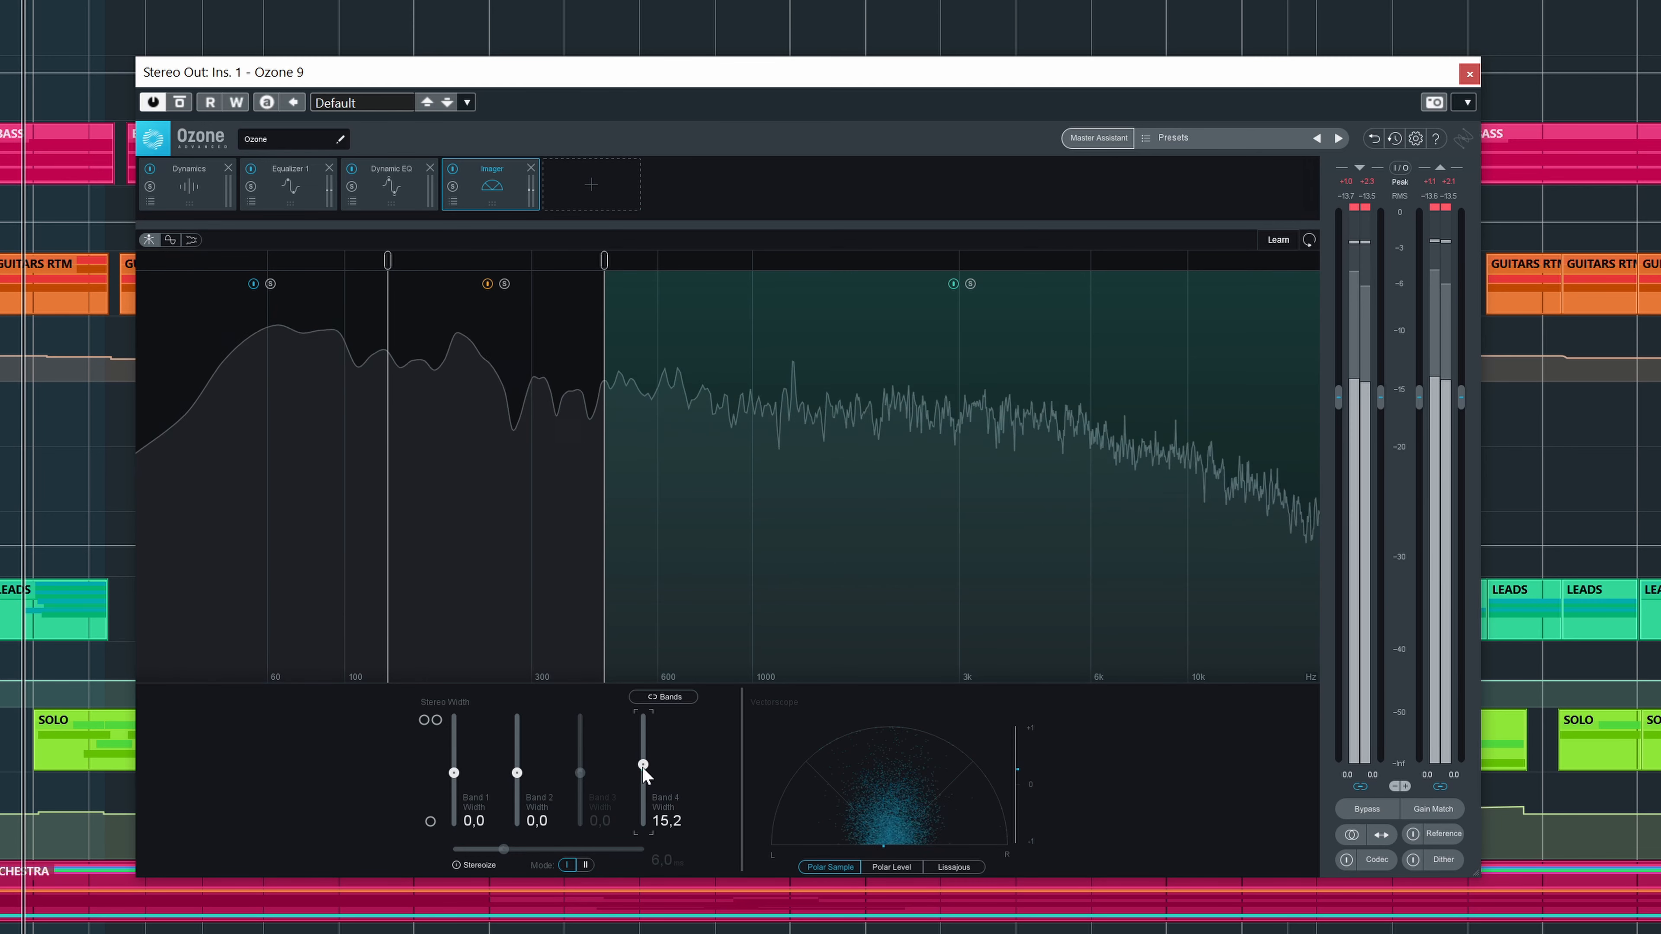
click(971, 290)
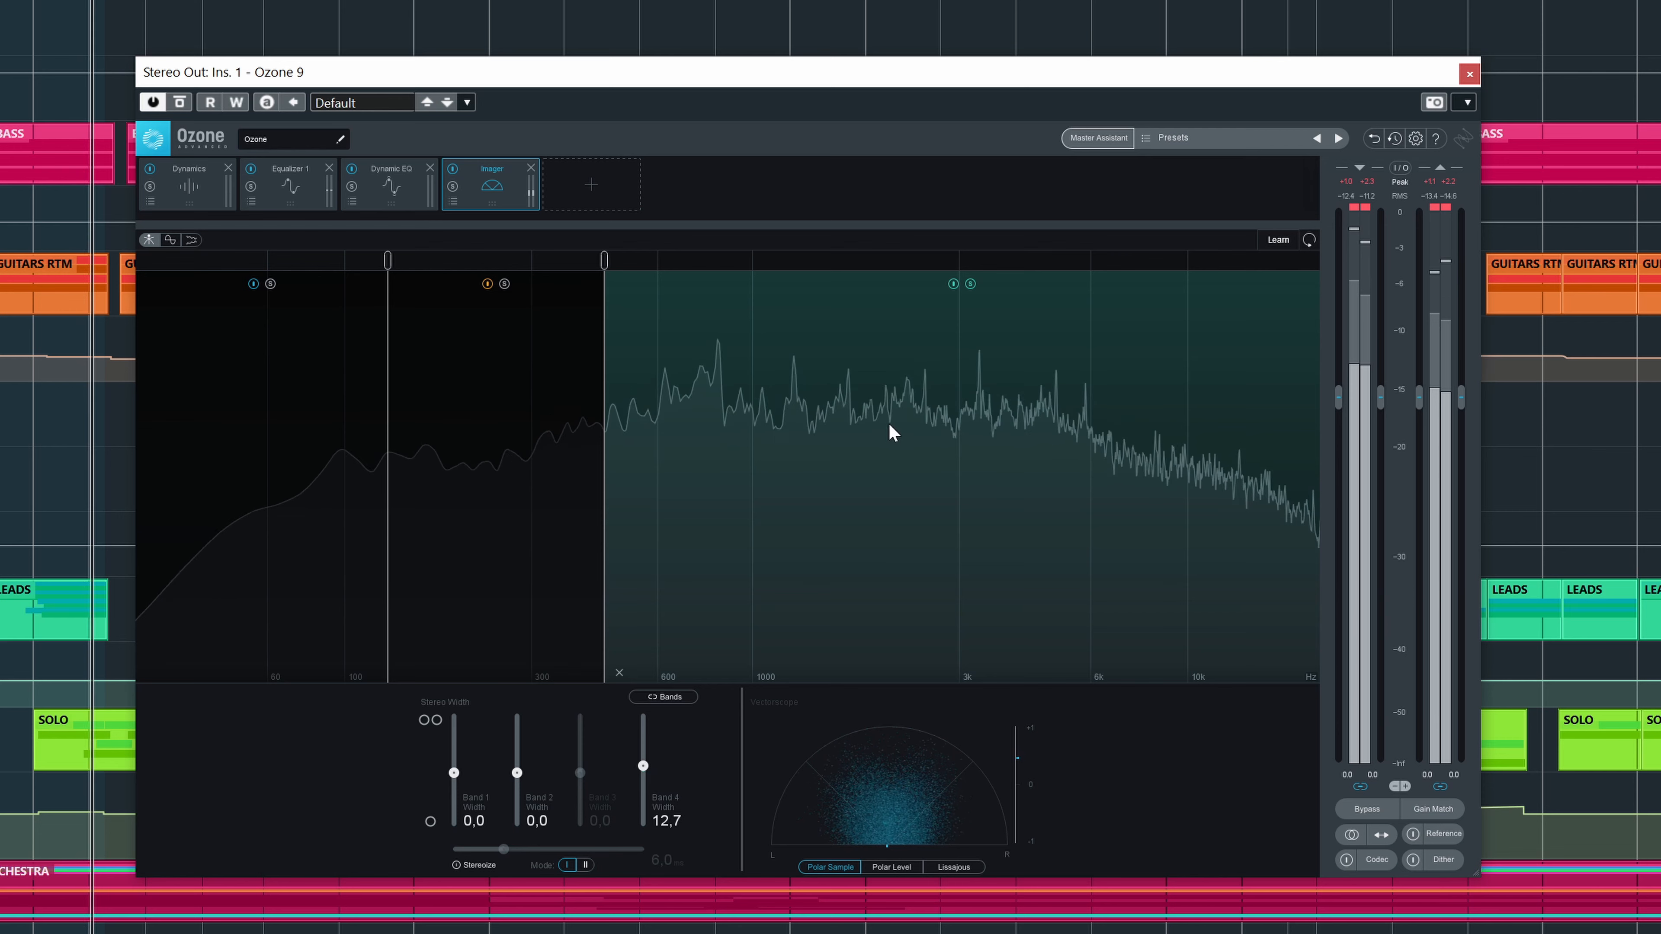
click(971, 283)
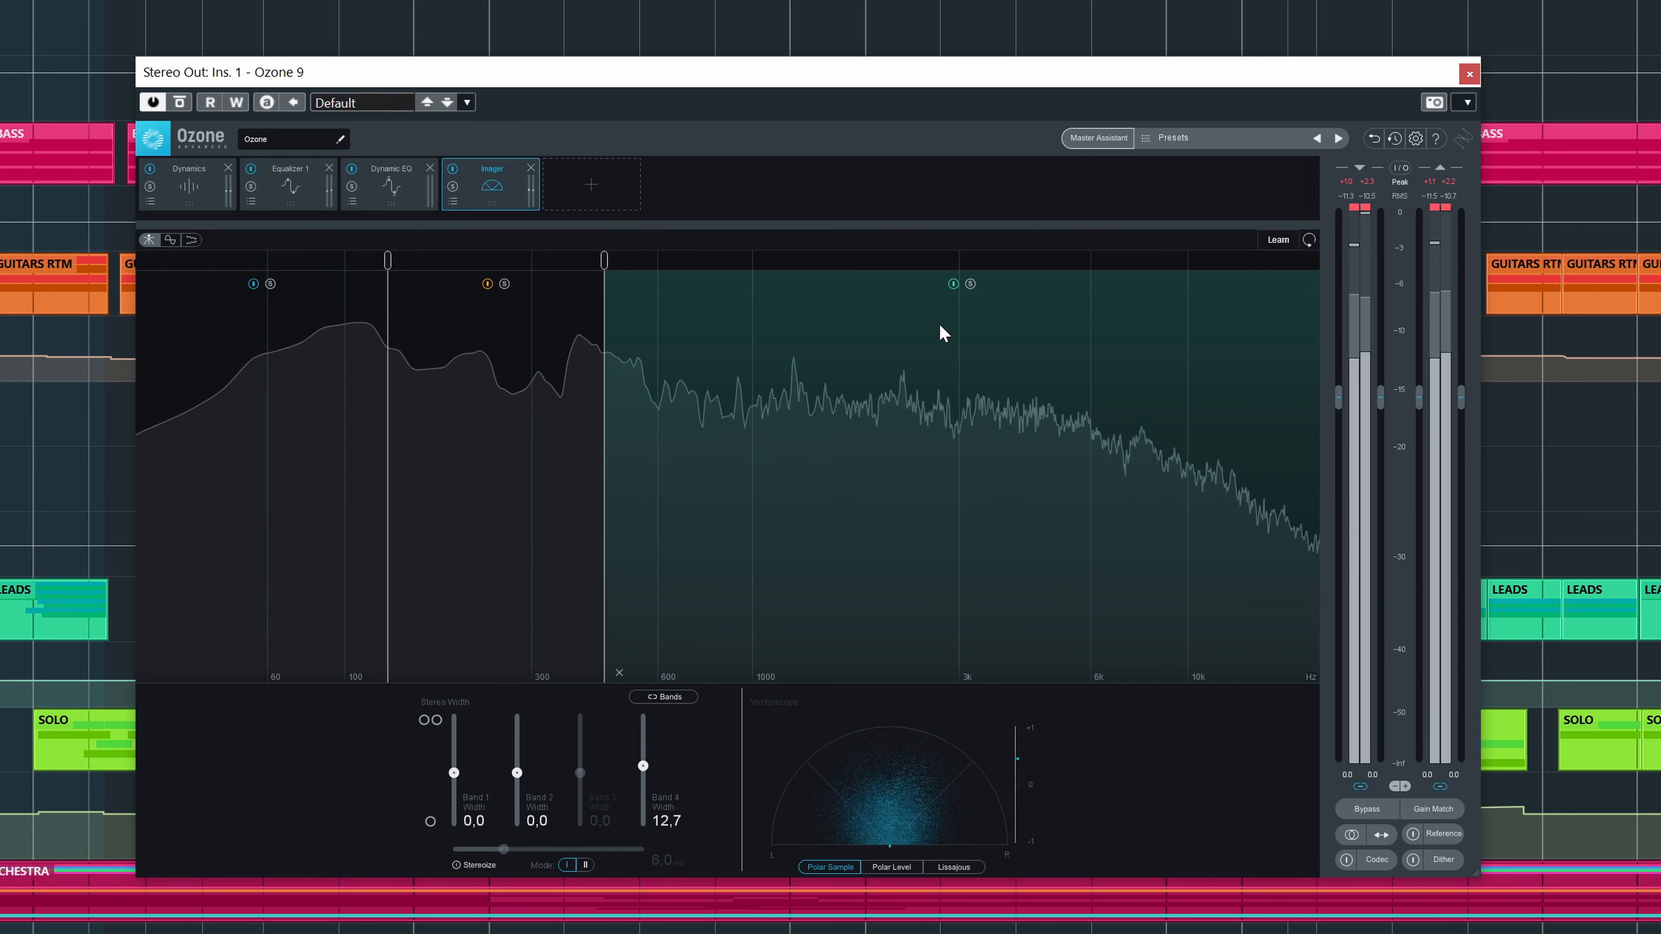
- Bypass and re-enable the whole plug-in twice to compare the processed mix with the unprocessed one
click(178, 103)
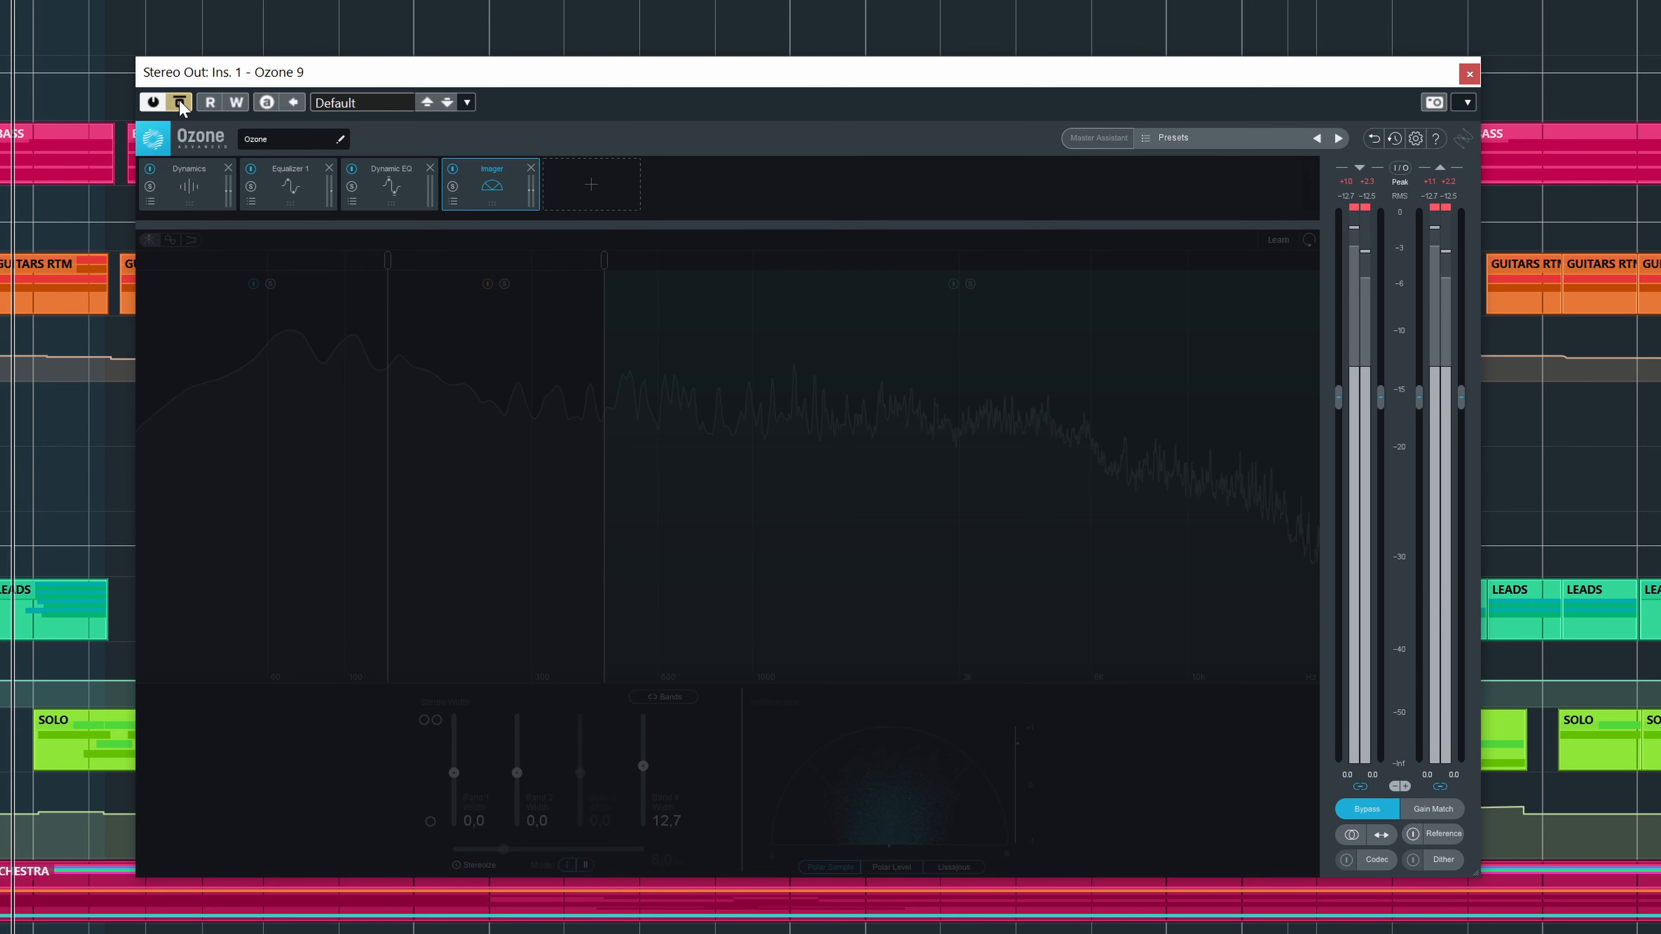
click(179, 105)
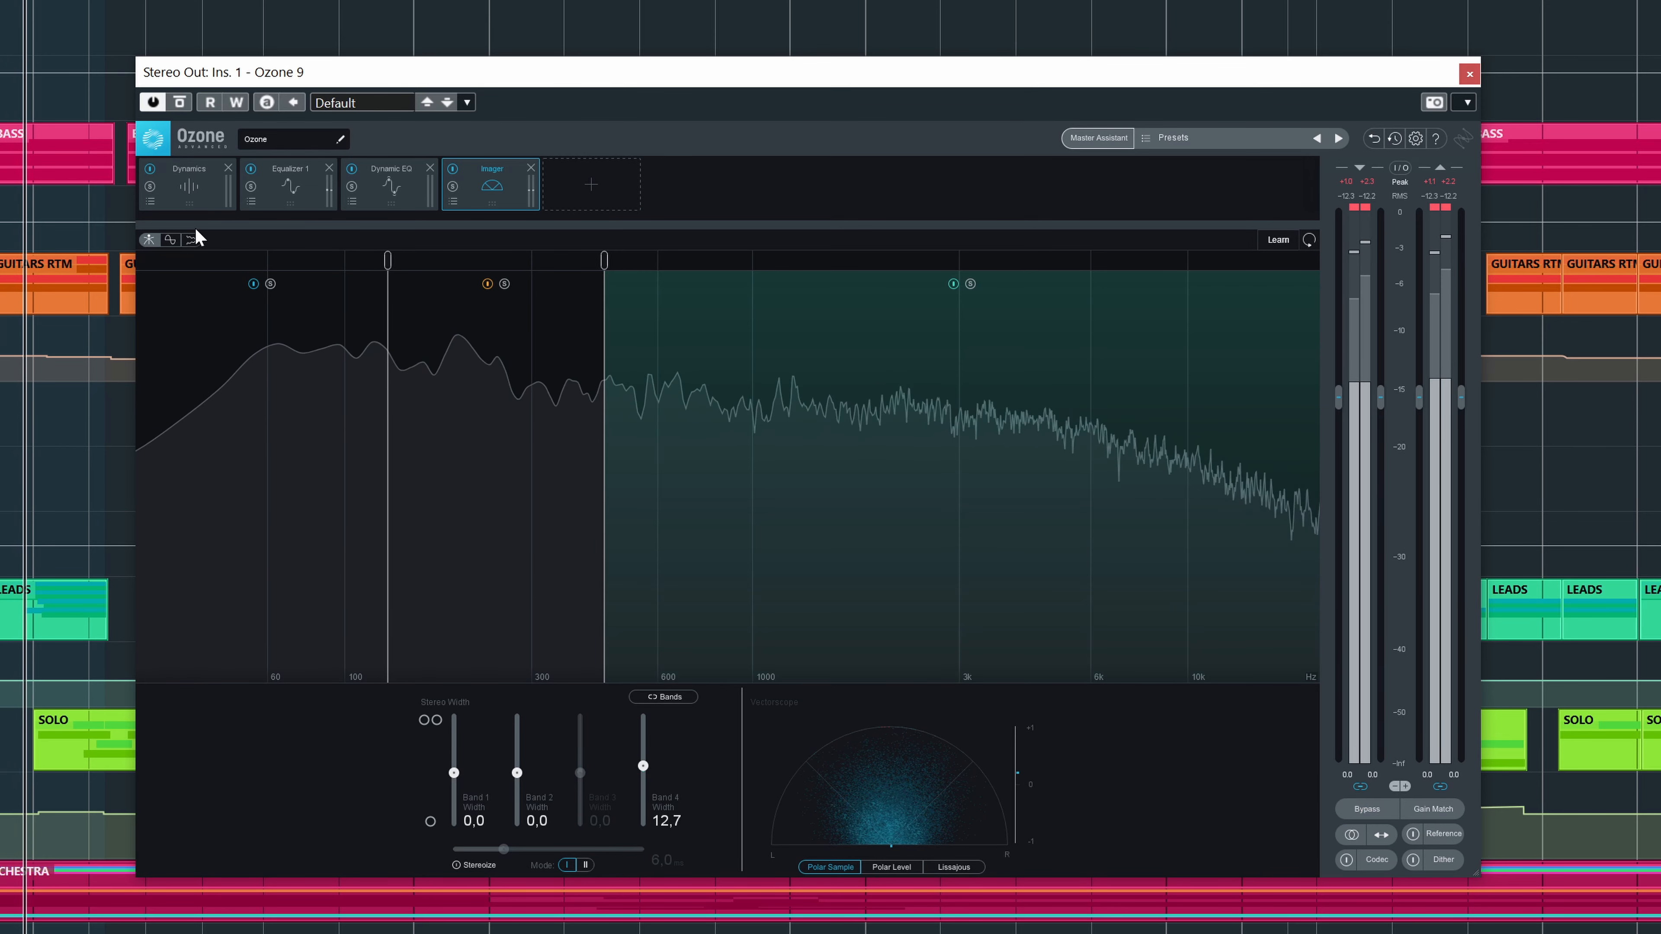
click(179, 106)
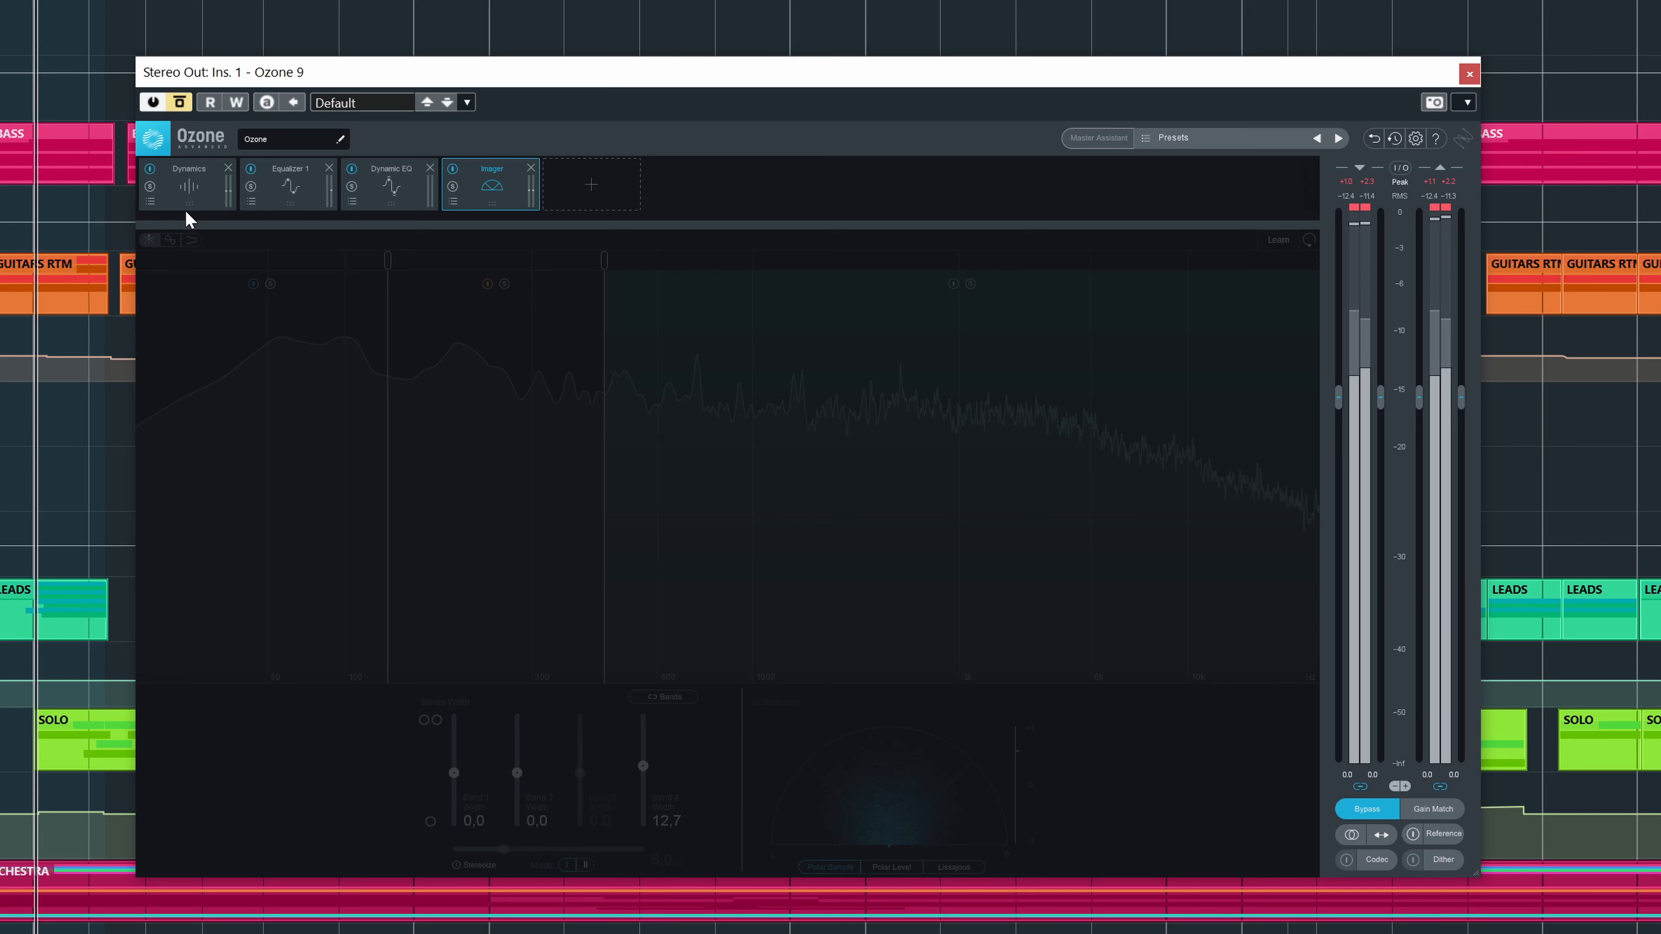
click(179, 104)
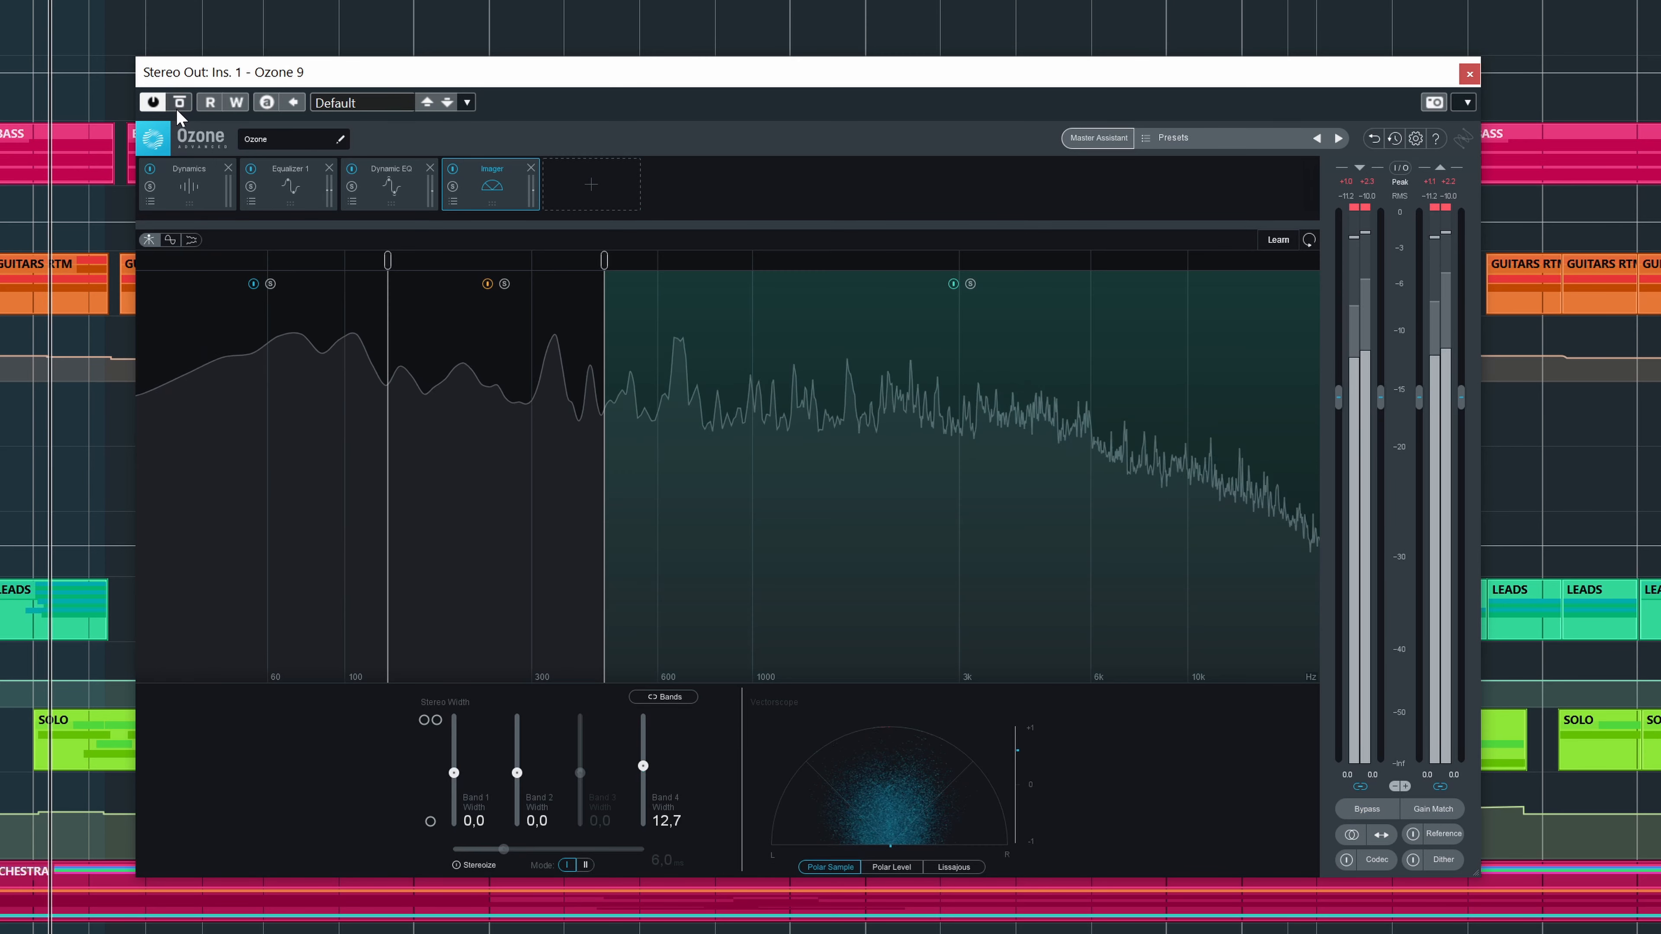
- In the Dynamic EQ, move band 3 to 220 Hz with a 0.6 dB boost and solo it to find low-mid buildup
click(390, 190)
mouse_move(634, 484)
drag(632, 480, 458, 461)
key(space)
click(386, 409)
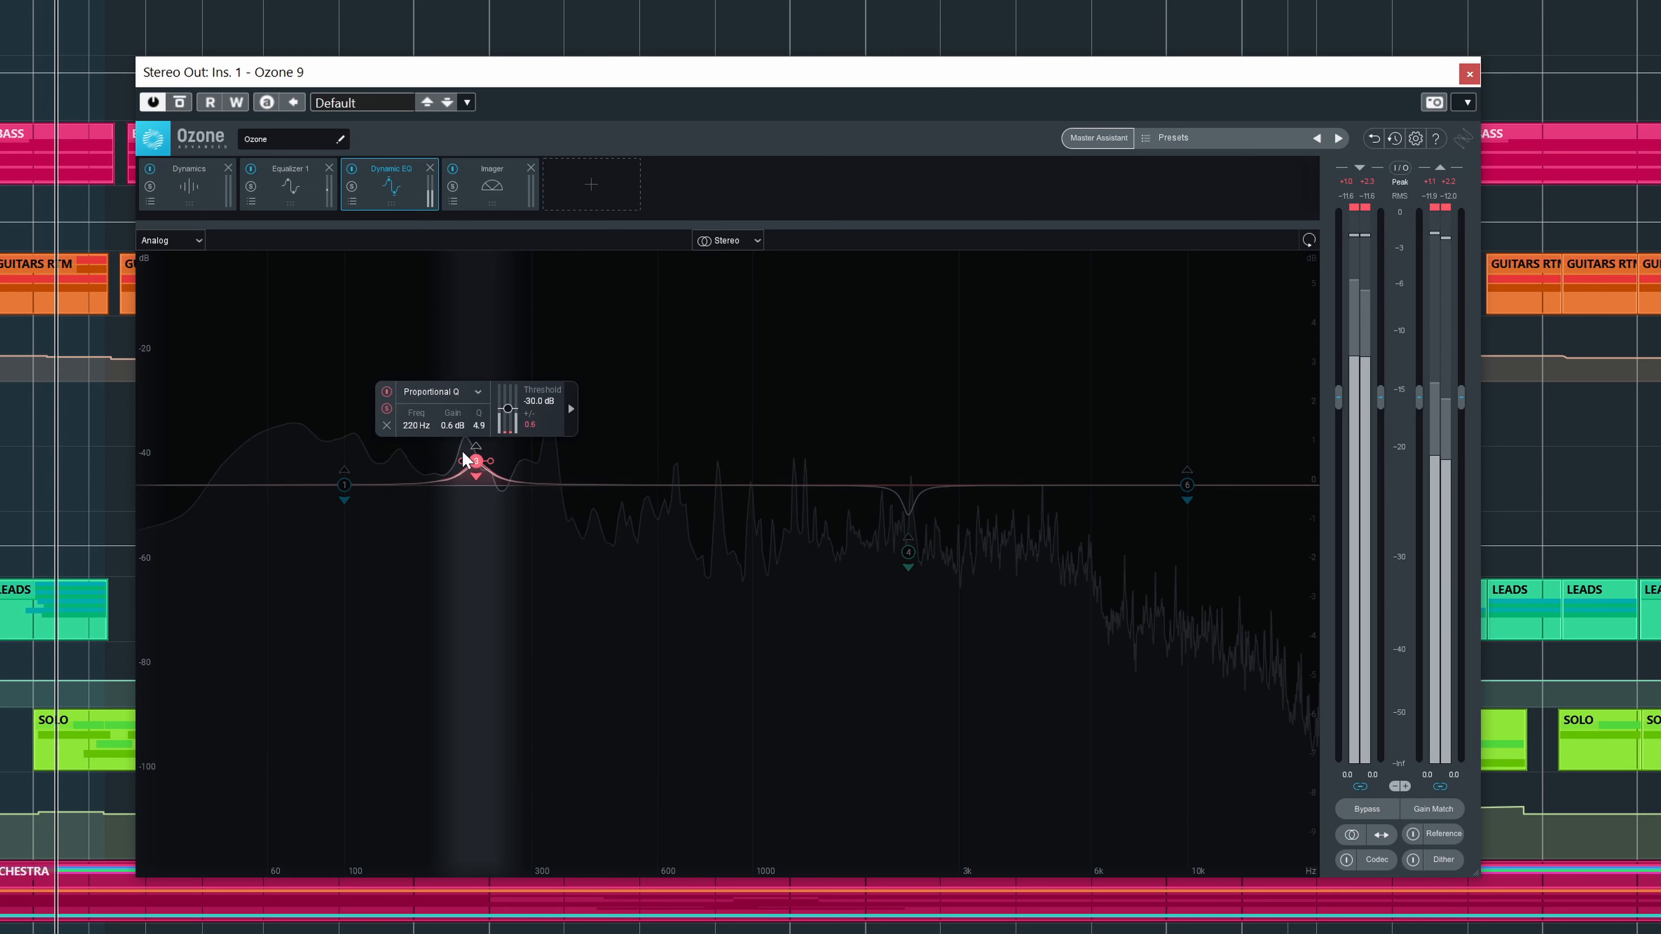
- Turn band 3 into a -1.2 dB cut at 193 Hz, unsolo it, and set its threshold to -30.9 dB
drag(476, 461, 453, 529)
click(367, 422)
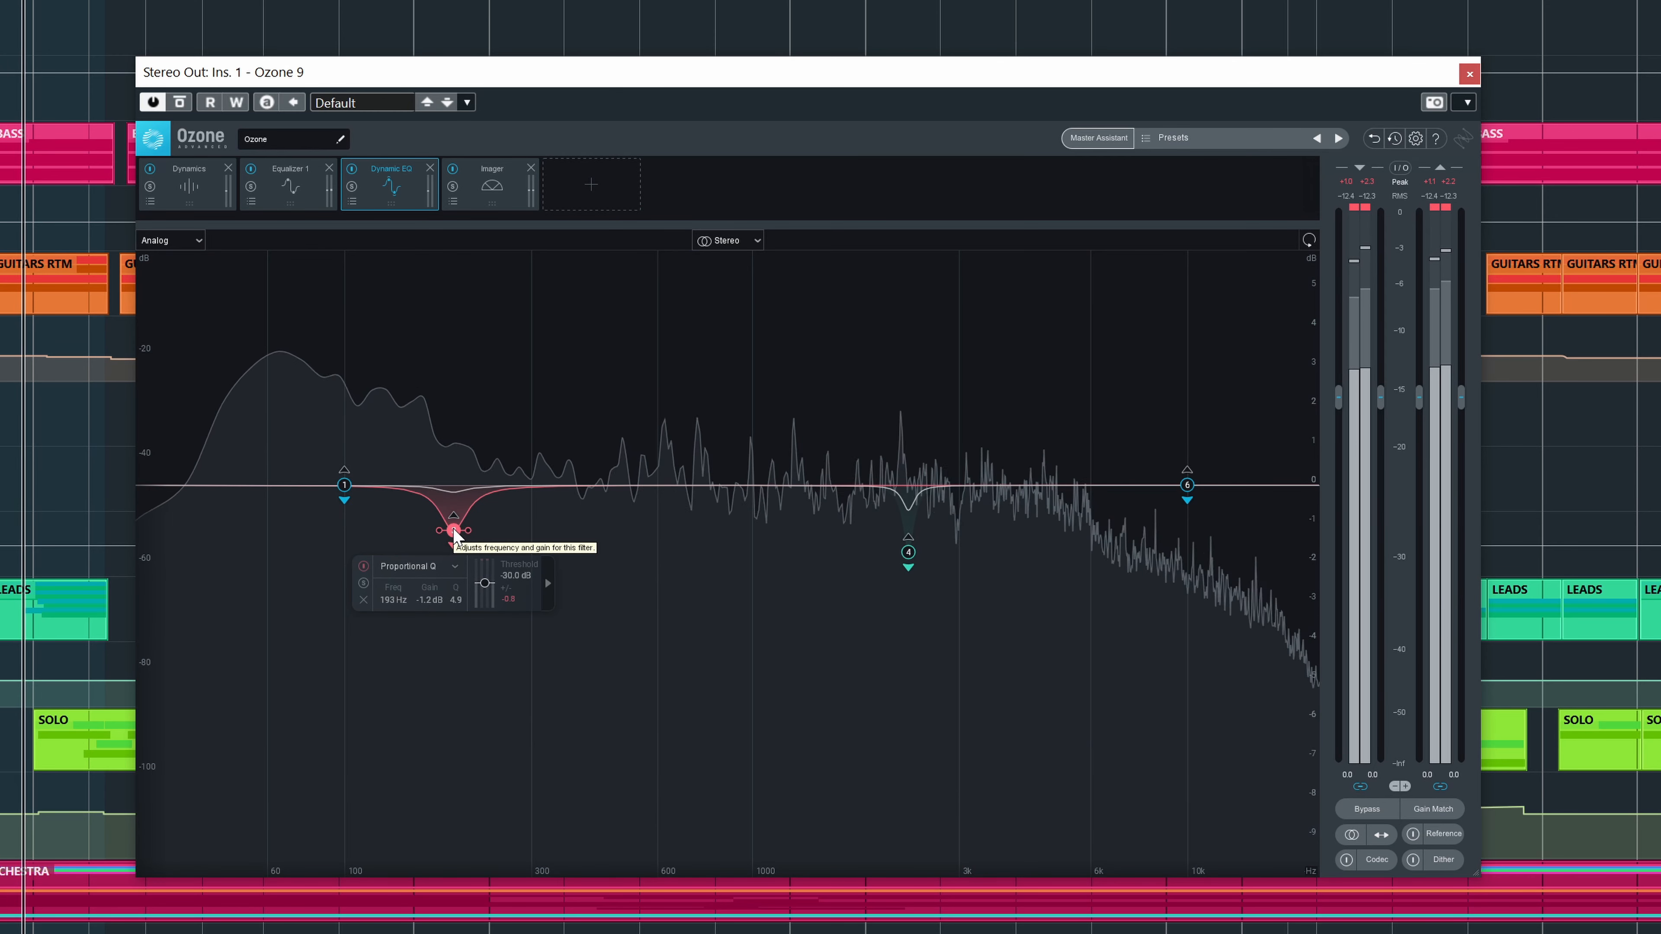
drag(482, 580, 484, 582)
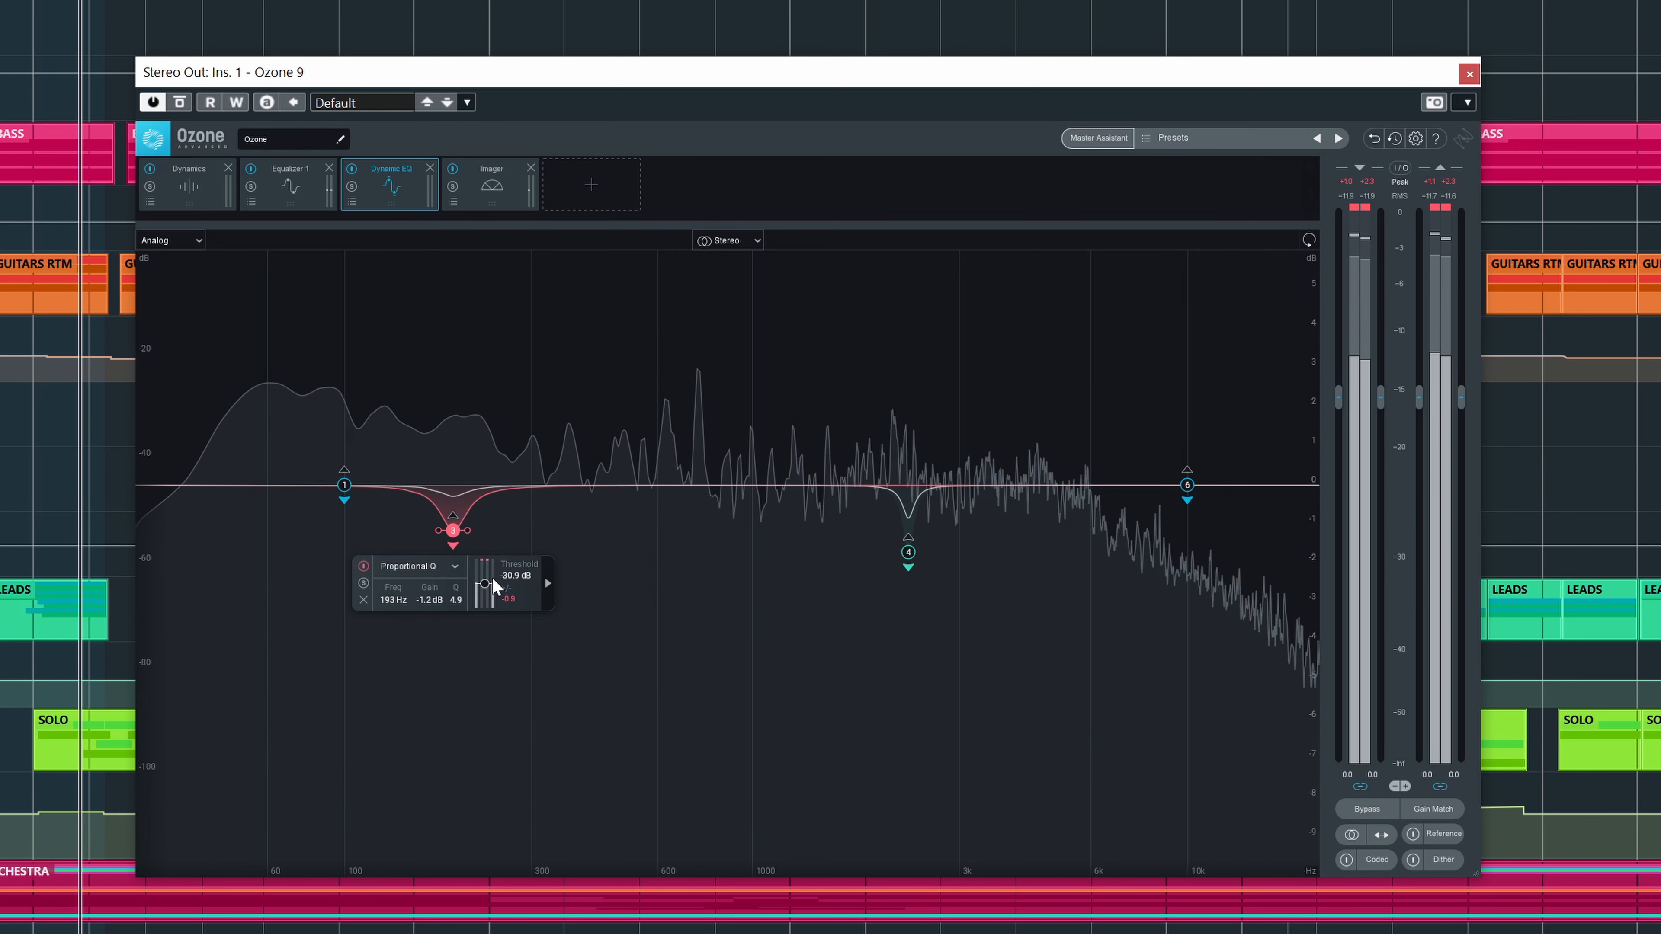
- Compare the mix with the whole plug-in bypassed and active, and recheck the Imager's high band width
click(178, 103)
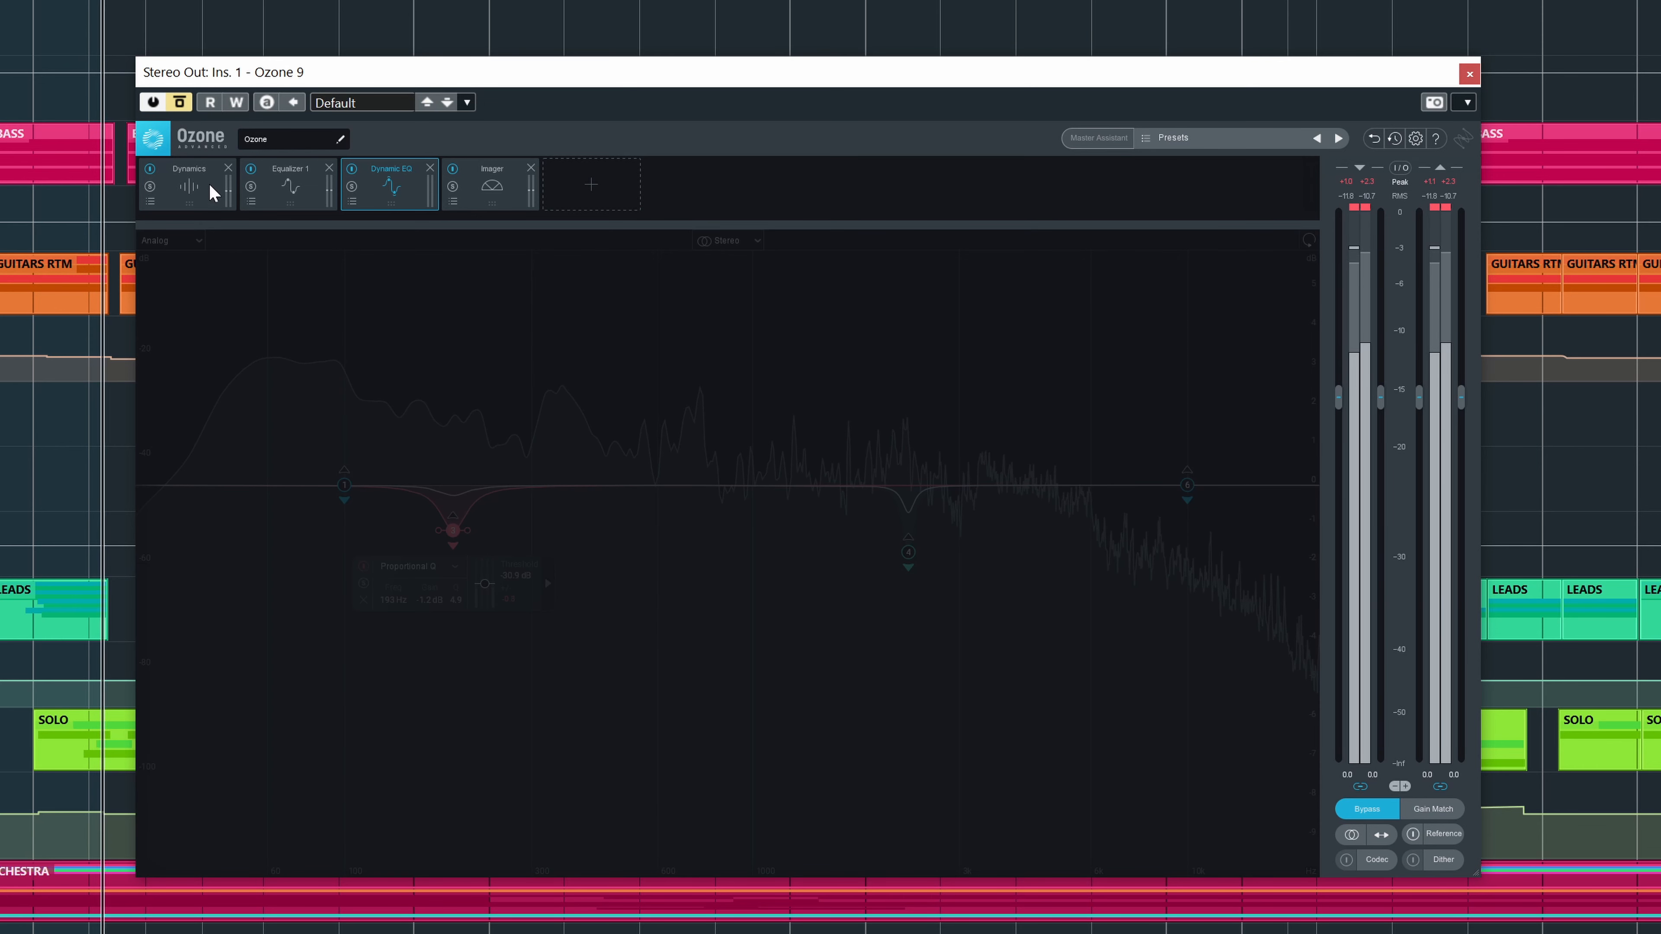
click(182, 106)
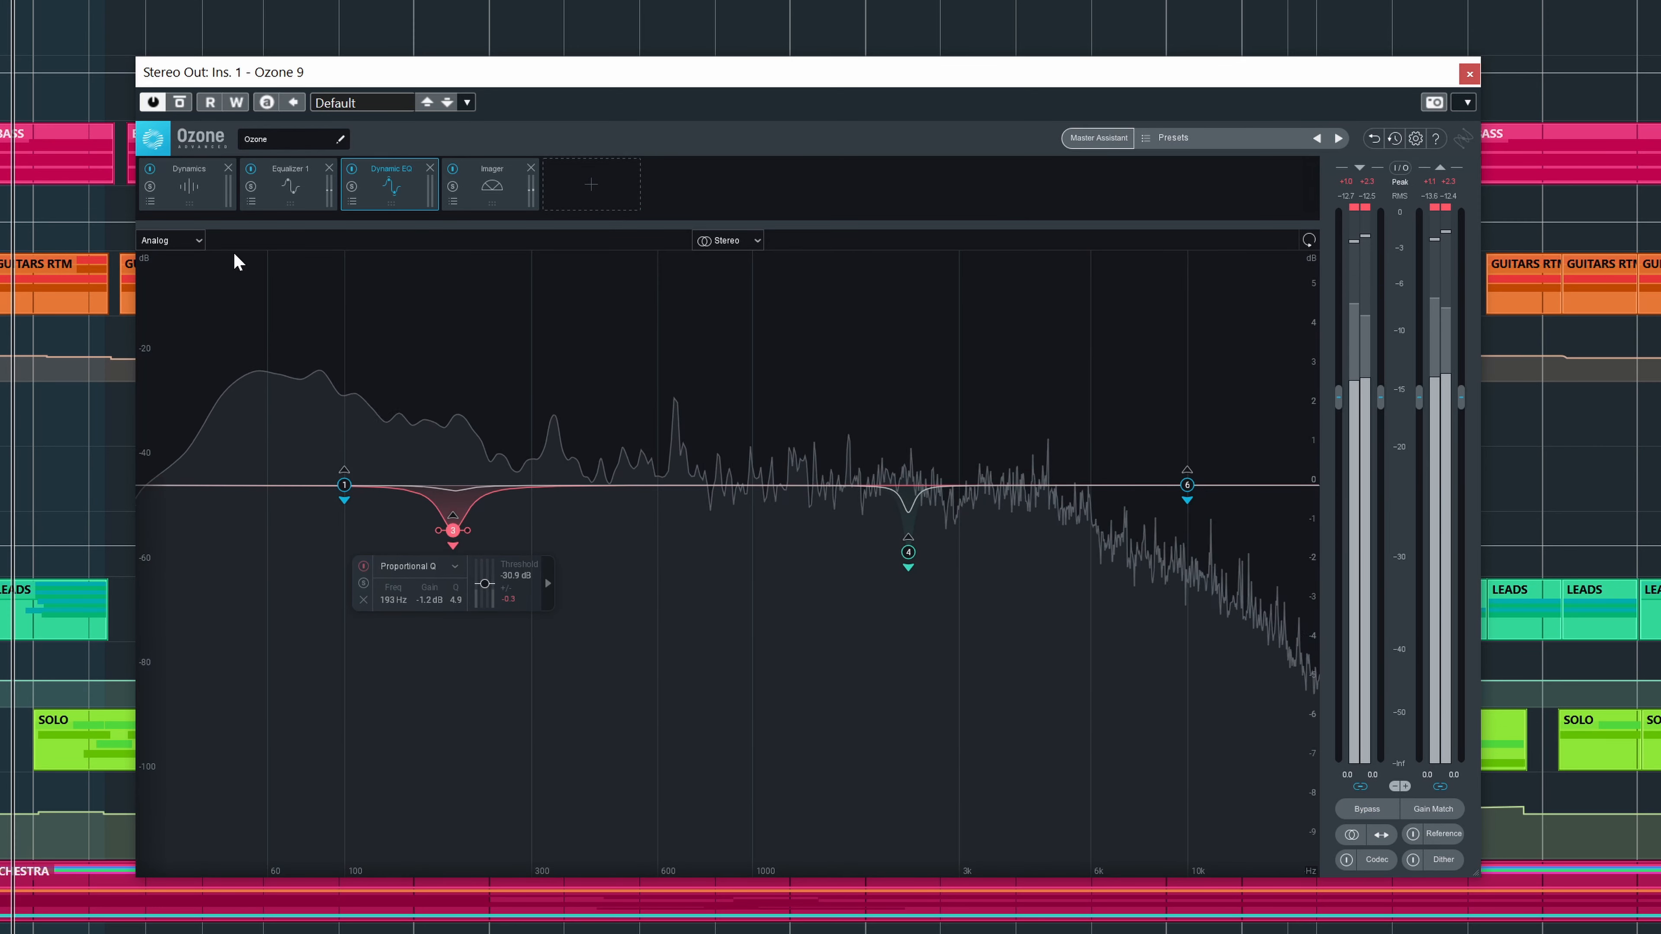
click(463, 201)
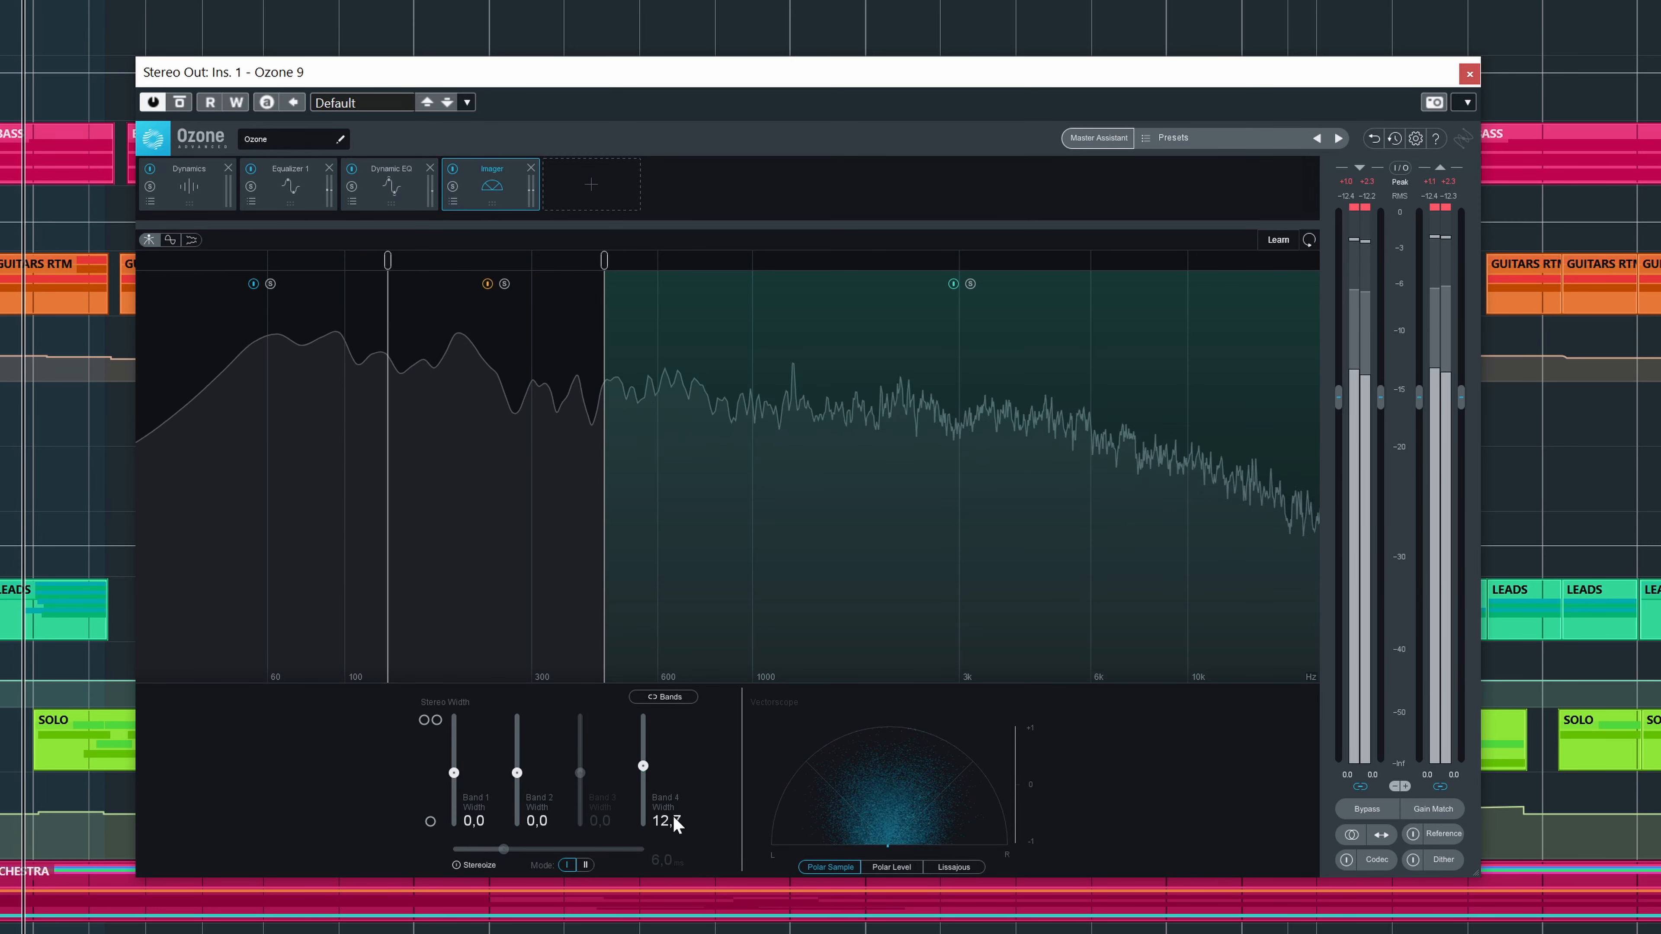
drag(642, 766, 642, 766)
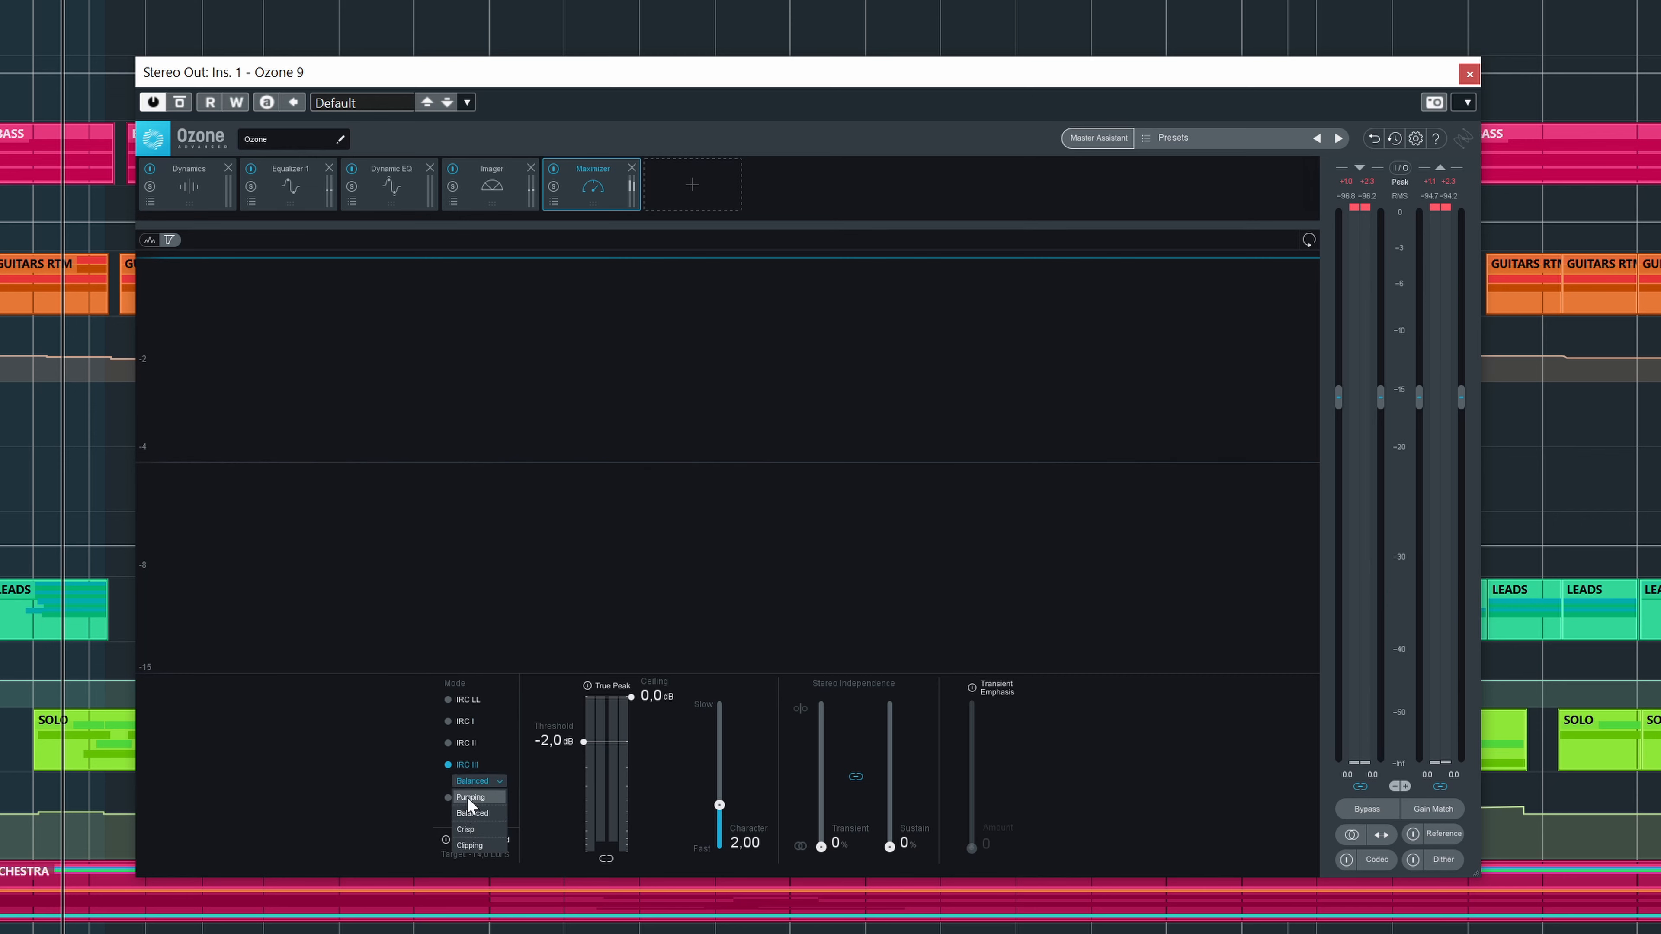
- Set the Maximizer's limiting mode to IRC IV with the Modern style
click(445, 798)
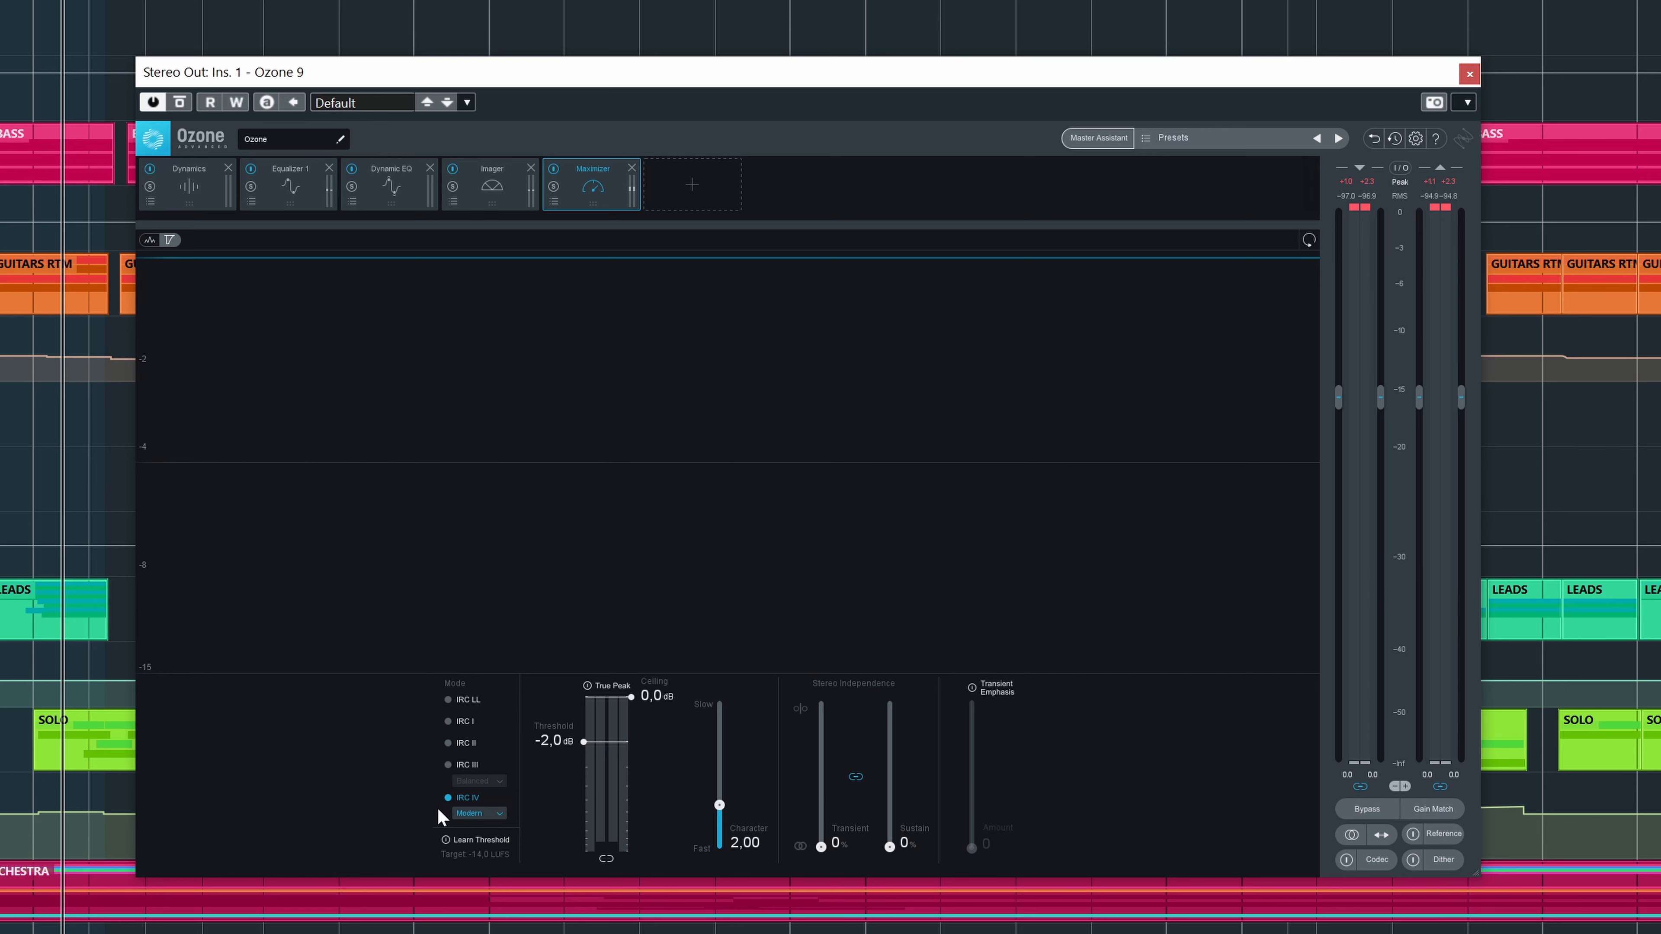
click(464, 813)
click(463, 813)
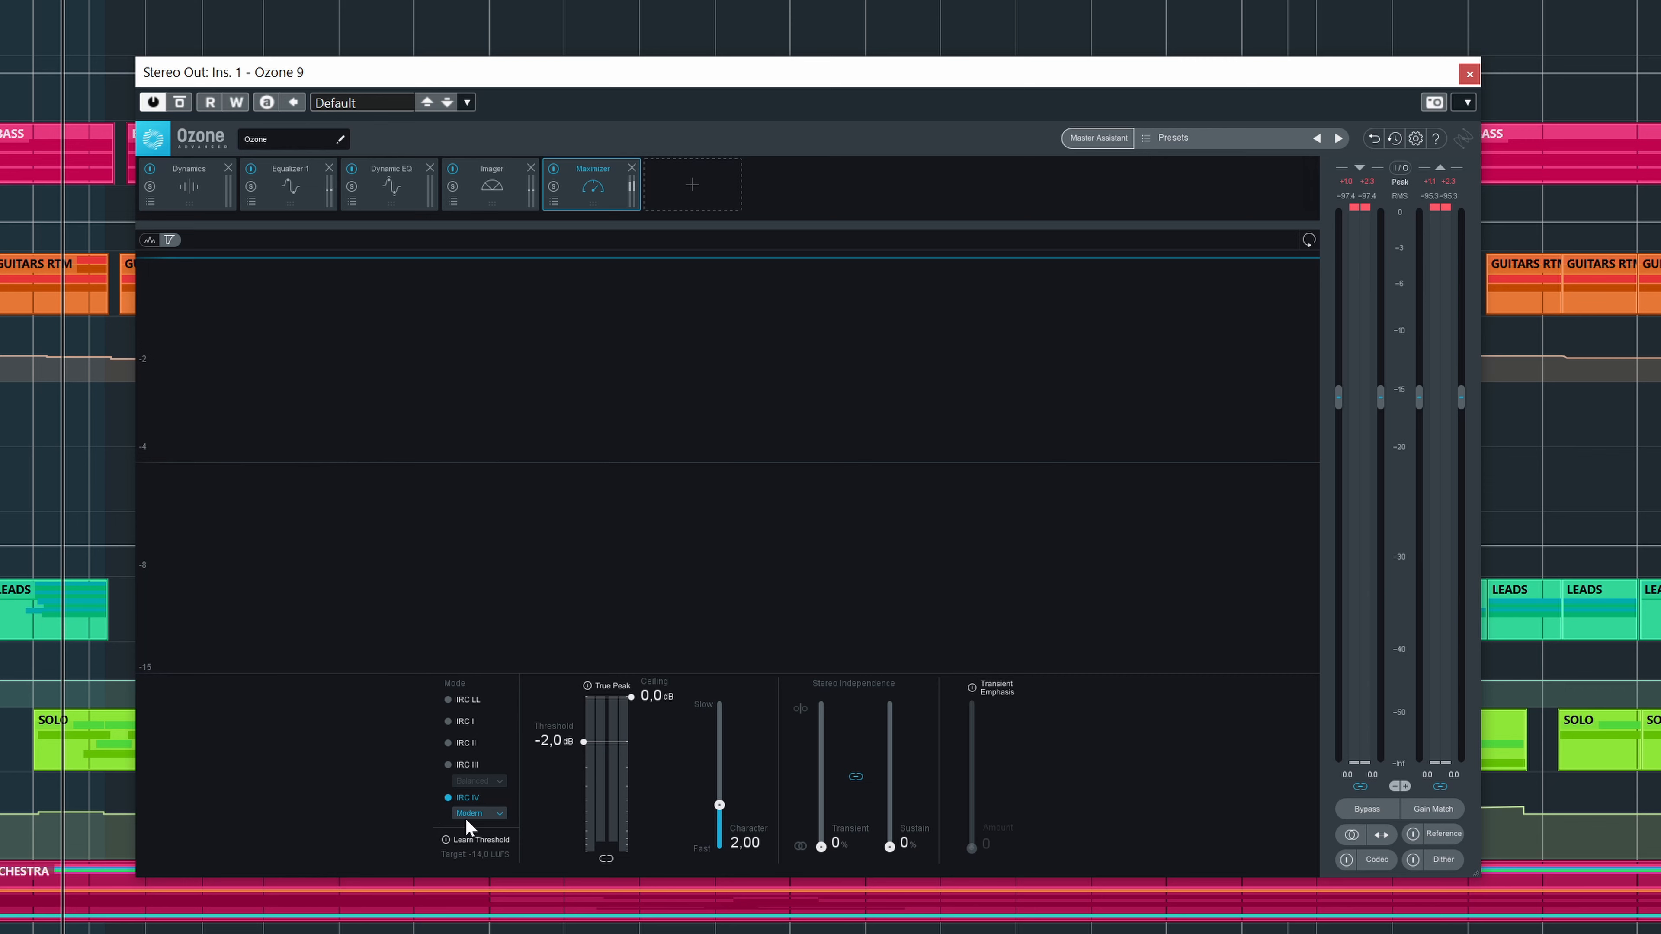